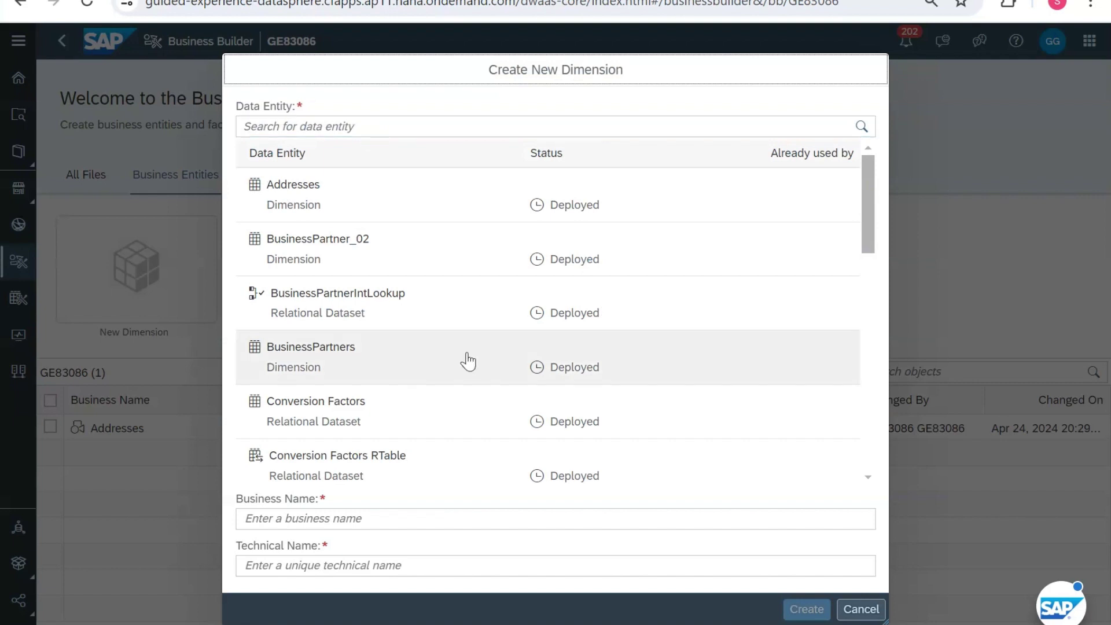
- Create the dimension BusinessPartners (BE_BusinessPartners) from the BusinessPartners data entity as an empty business entity without copying properties
{"action": "left_click", "coordinate": [358, 362]}
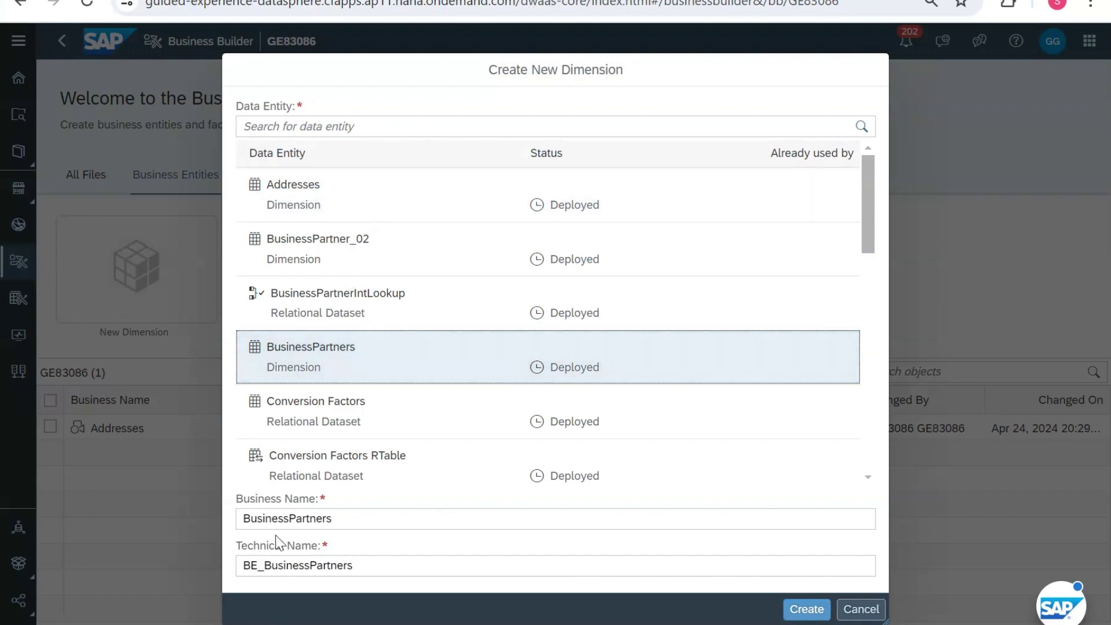
{"action": "left_click", "coordinate": [359, 513]}
{"action": "left_click_drag", "start_coordinate": [359, 513], "coordinate": [230, 530]}
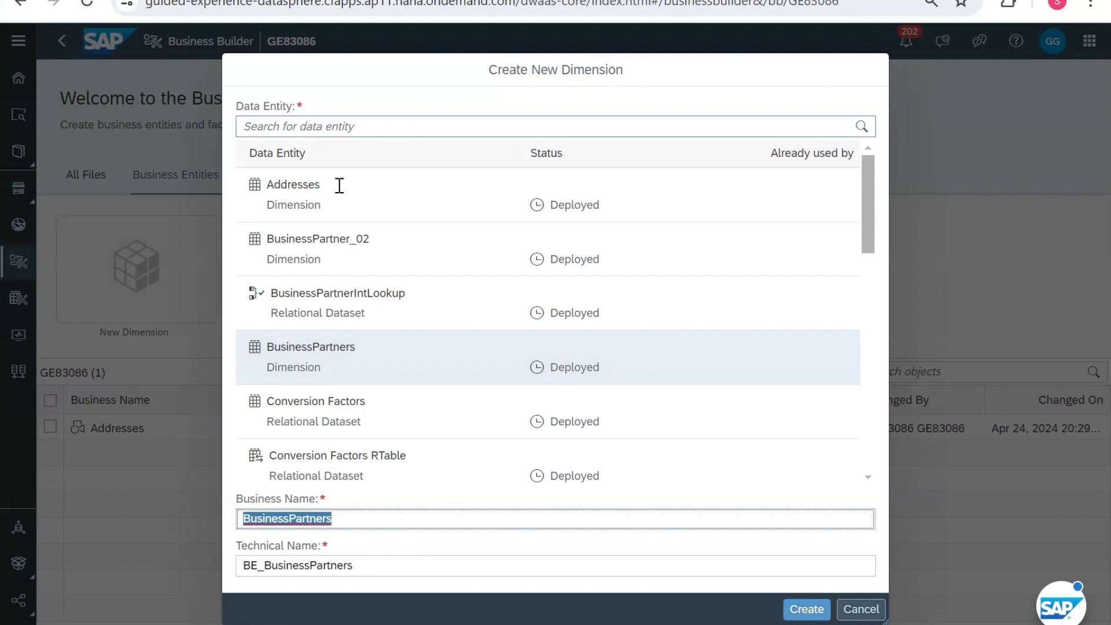
{"action": "left_click", "coordinate": [409, 518]}
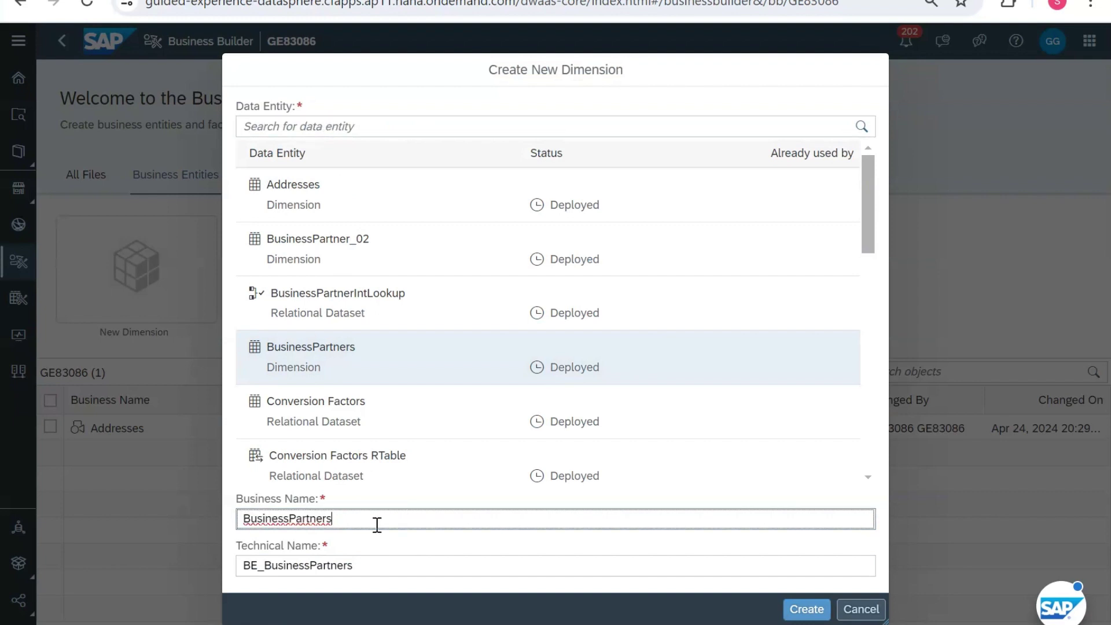
{"action": "left_click", "coordinate": [346, 571]}
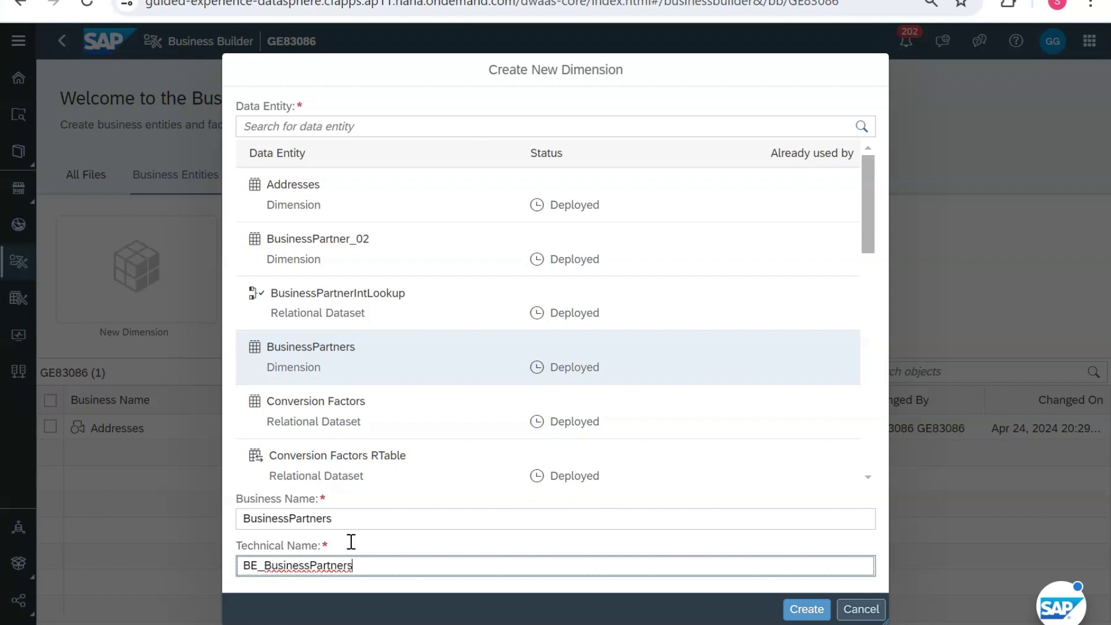
{"action": "left_click", "coordinate": [805, 612]}
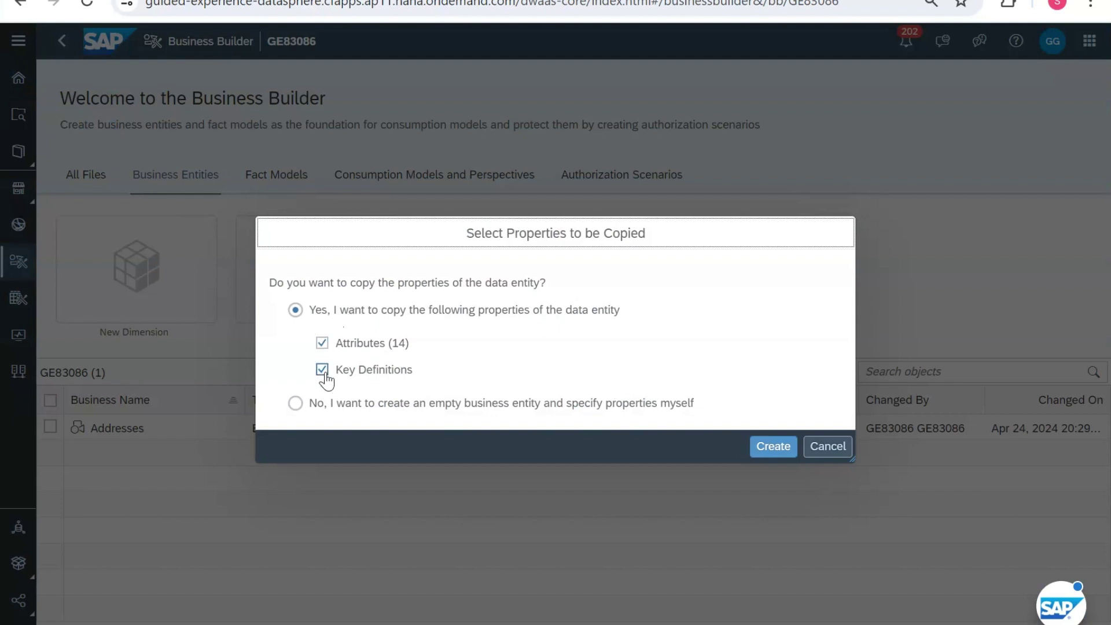
{"action": "left_click", "coordinate": [295, 403]}
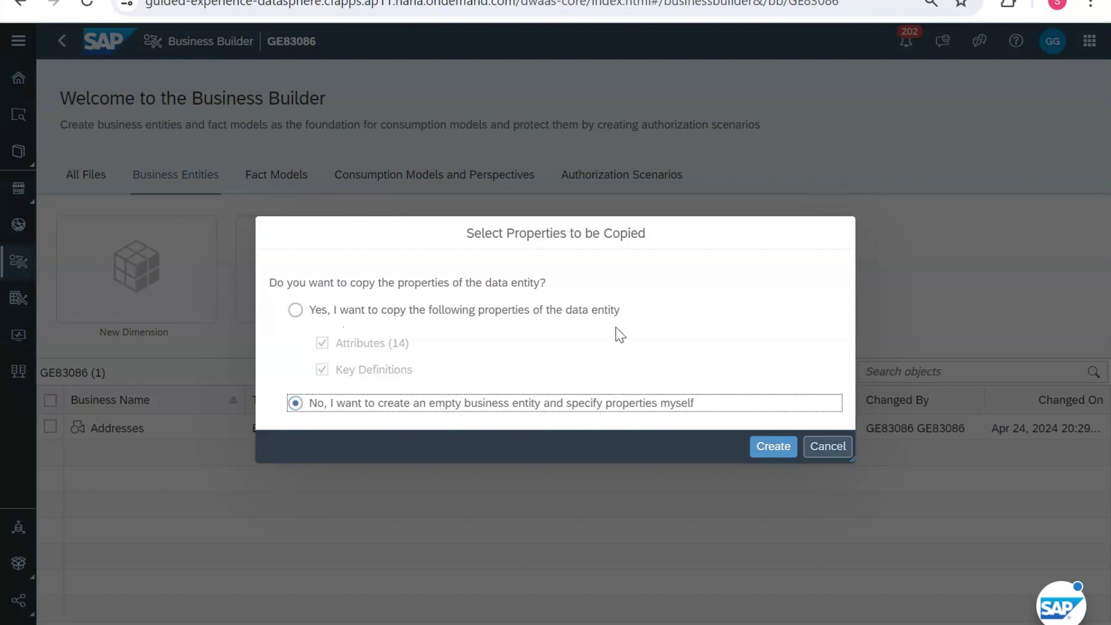
{"action": "left_click", "coordinate": [771, 454]}
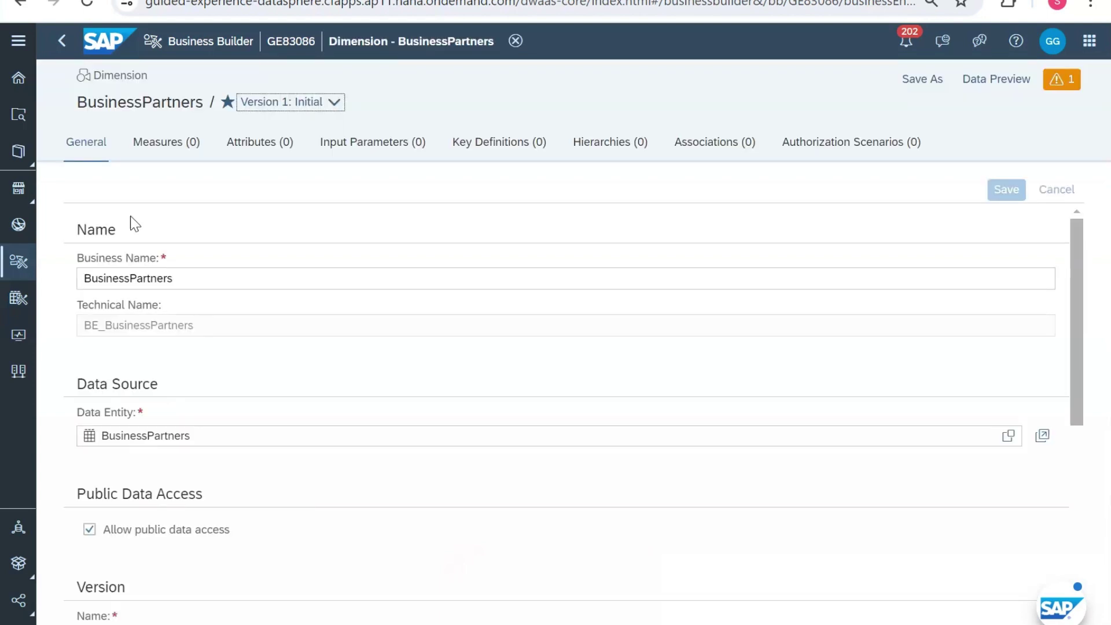
- Review the new dimension's general settings, including its names, data source, public data access, version details and status
{"action": "double_click", "coordinate": [177, 278]}
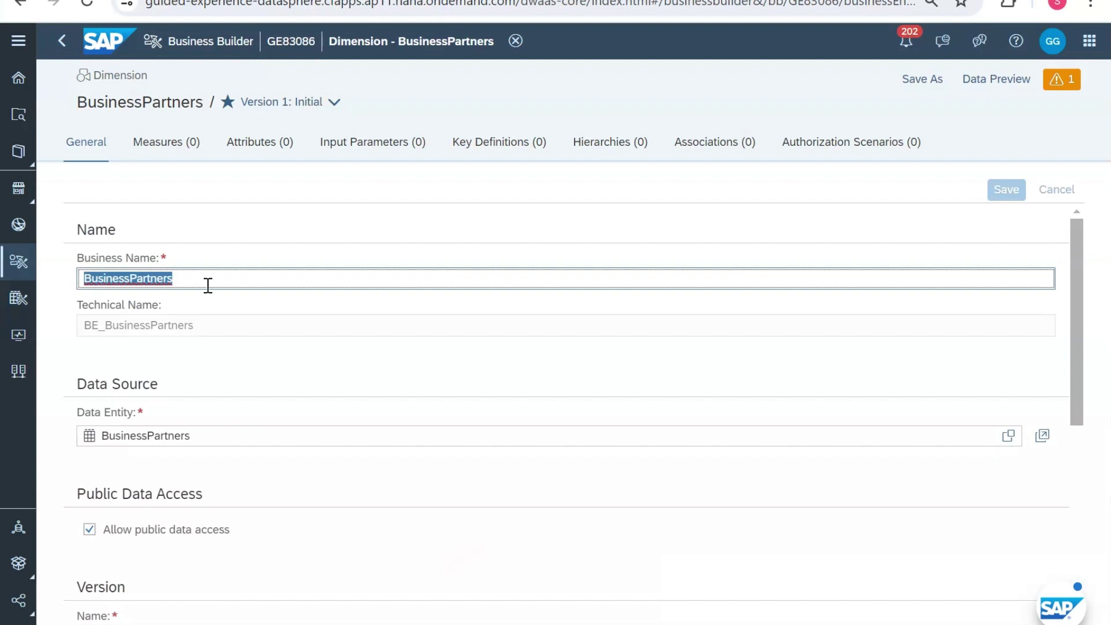
{"action": "scroll", "coordinate": [207, 285], "scroll_direction": "down", "scroll_amount": 1}
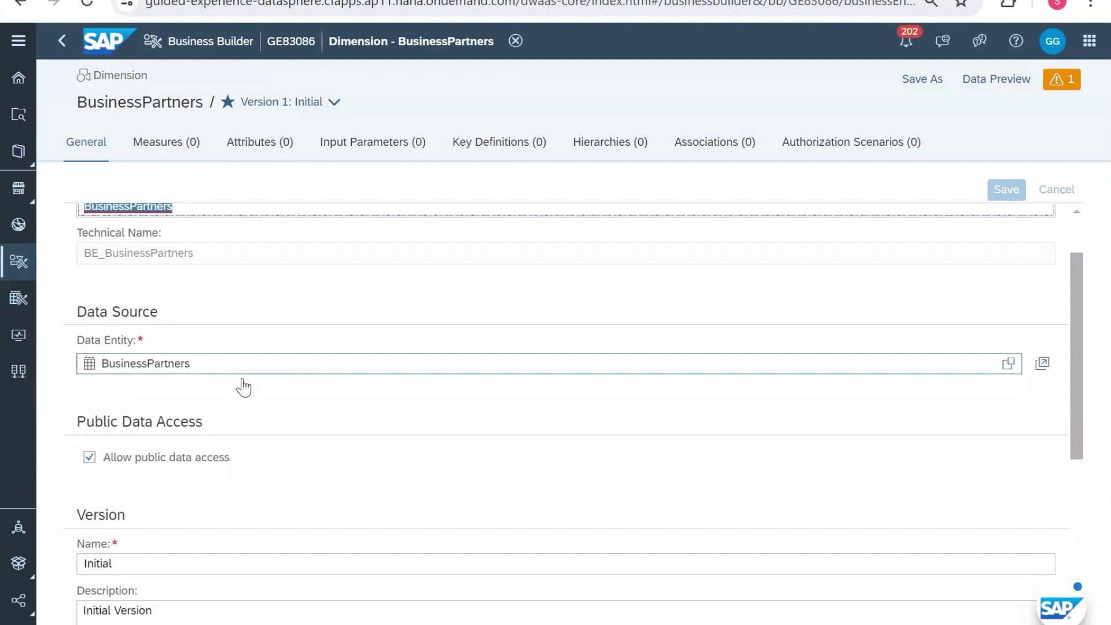
{"action": "scroll", "coordinate": [305, 414], "scroll_direction": "down", "scroll_amount": 2}
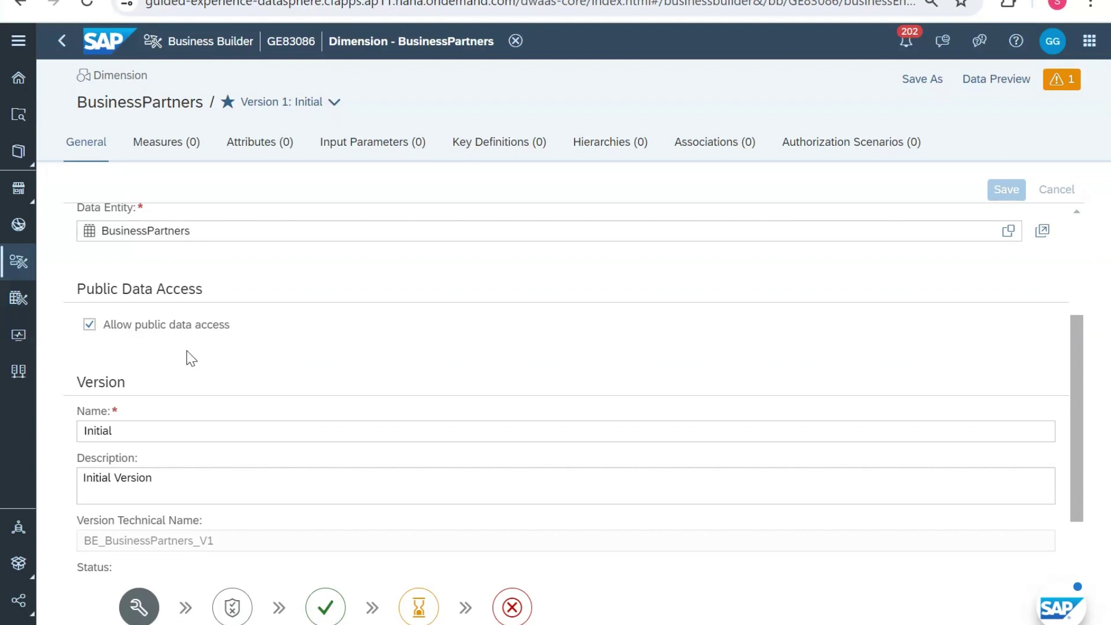
{"action": "scroll", "coordinate": [186, 353], "scroll_direction": "down", "scroll_amount": 1}
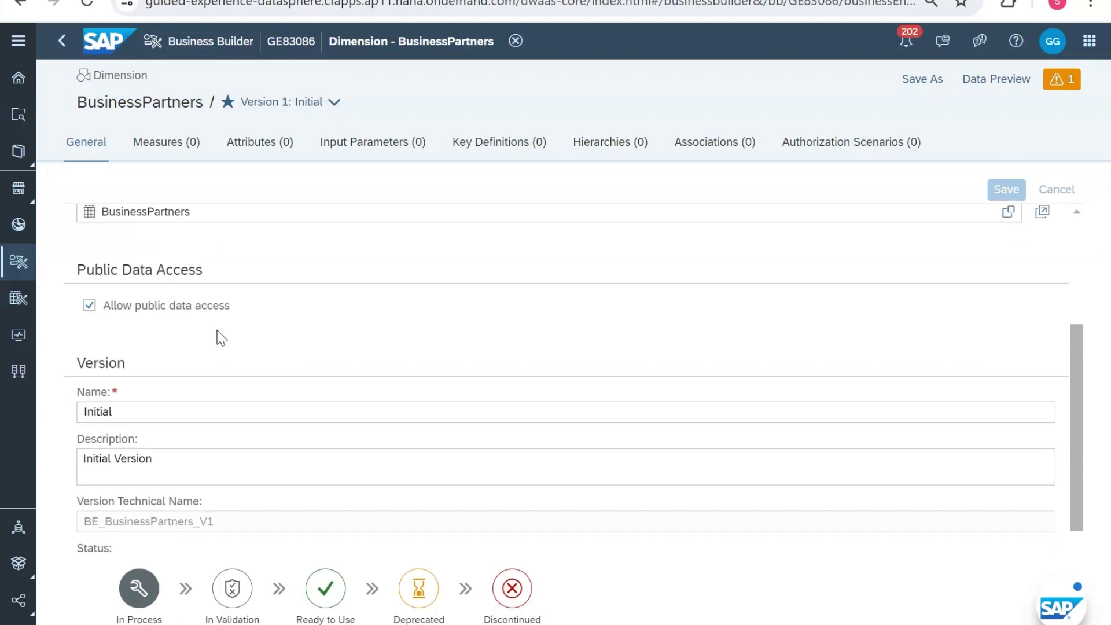
{"action": "scroll", "coordinate": [222, 339], "scroll_direction": "down", "scroll_amount": 1}
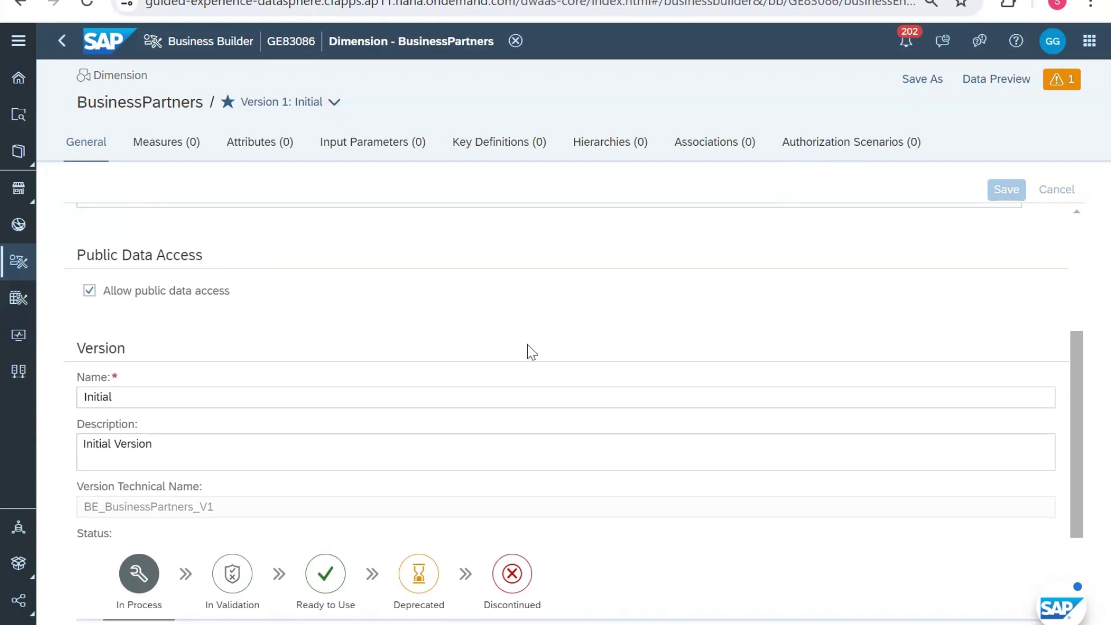
{"action": "scroll", "coordinate": [527, 345], "scroll_direction": "down", "scroll_amount": 3}
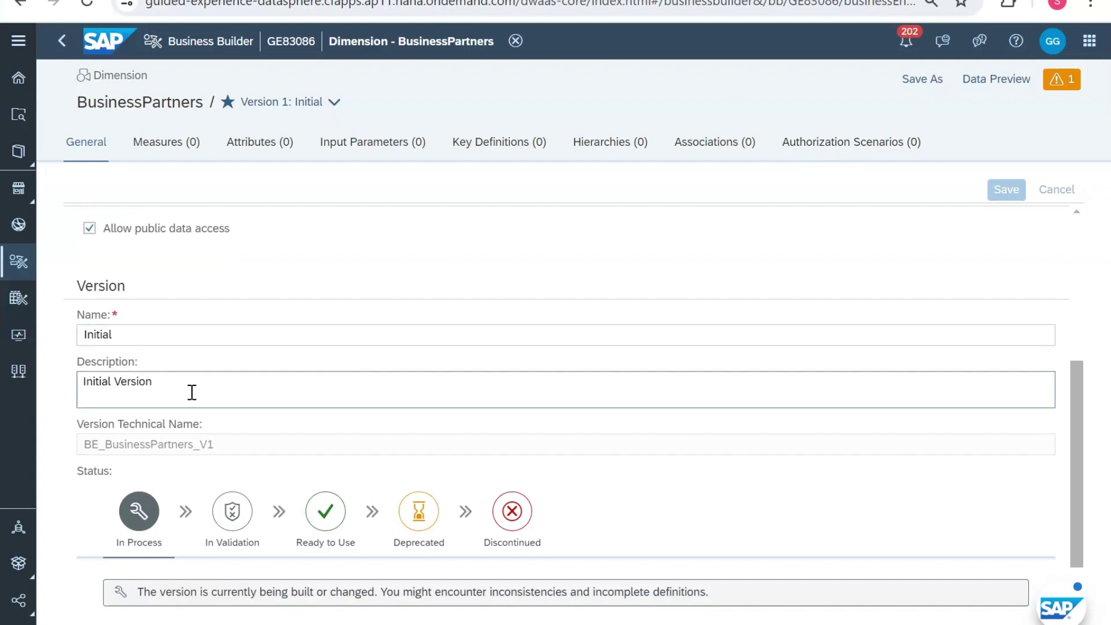
{"action": "scroll", "coordinate": [192, 392], "scroll_direction": "down", "scroll_amount": 2}
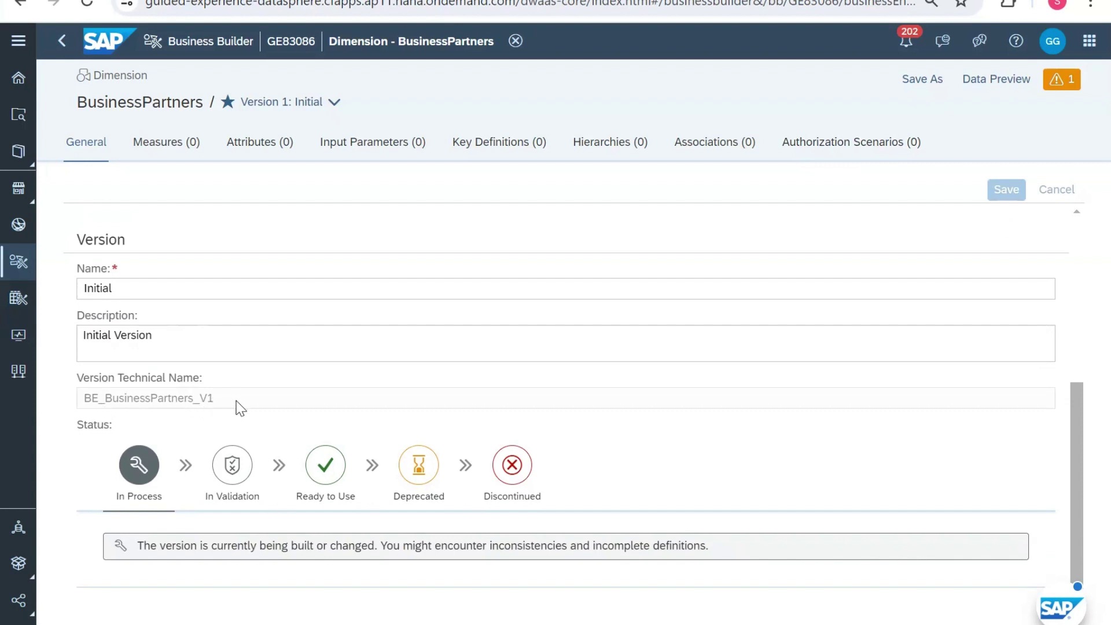
{"action": "scroll", "coordinate": [240, 409], "scroll_direction": "down", "scroll_amount": 2}
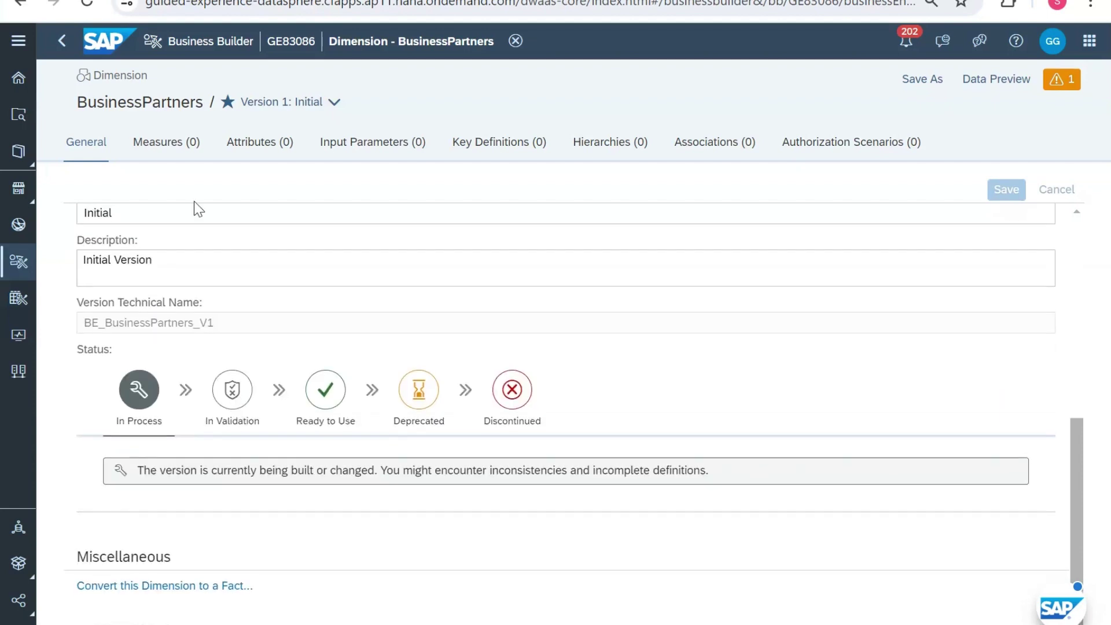
- Open the dimension's measures and view the source measures available to add, without adding any
{"action": "left_click", "coordinate": [167, 150]}
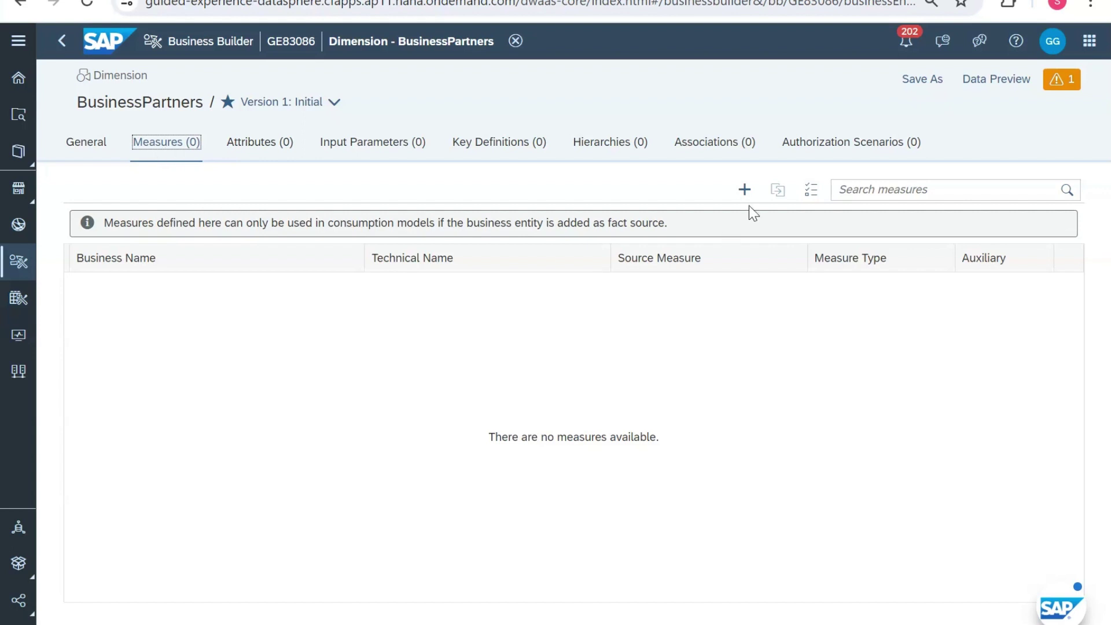
{"action": "left_click", "coordinate": [806, 197]}
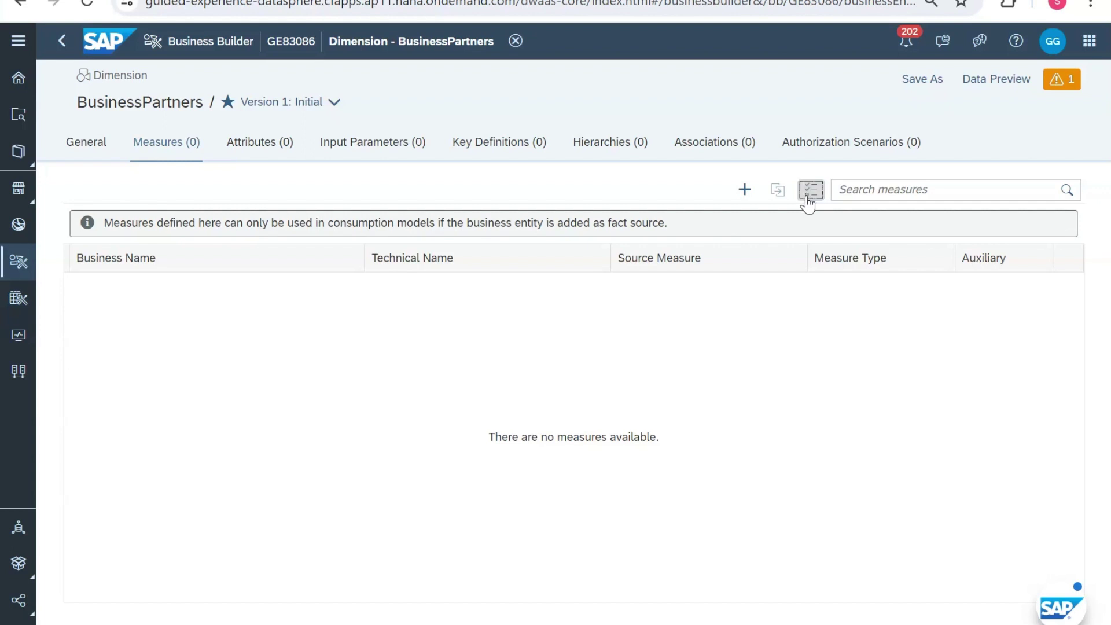
{"action": "left_click", "coordinate": [808, 191]}
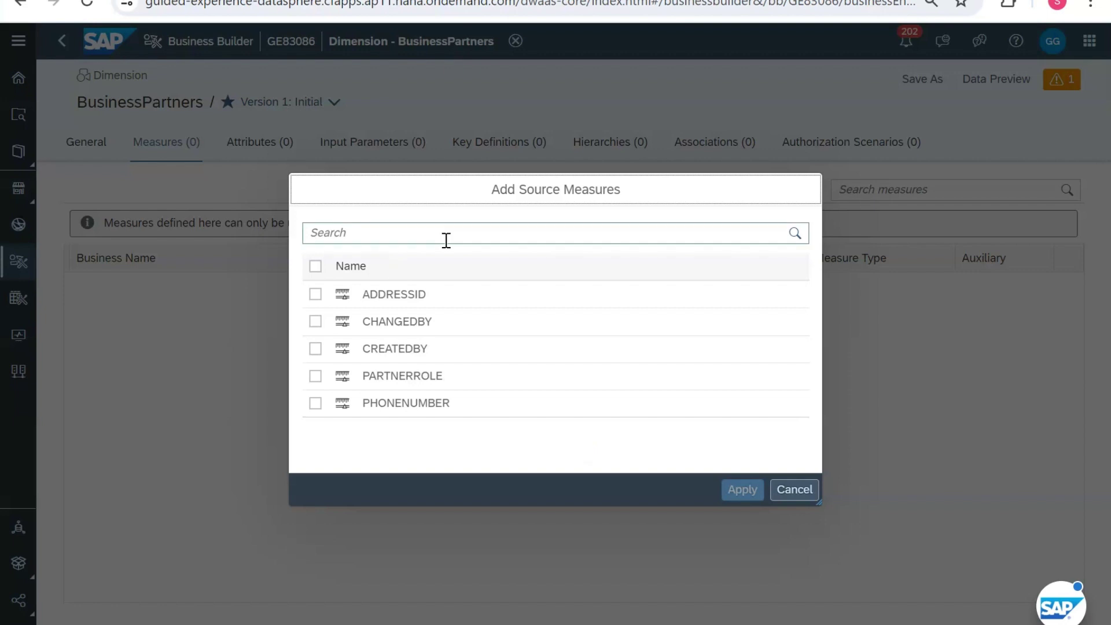
{"action": "left_click", "coordinate": [792, 492]}
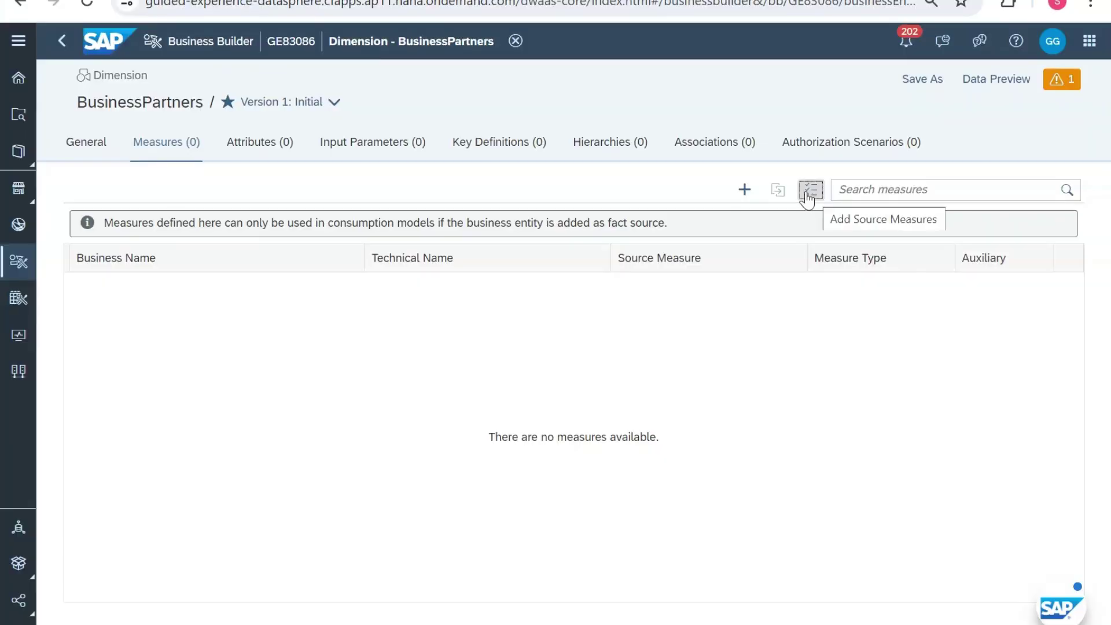
- Add a new measure to the BusinessPartners dimension with the business name Price
{"action": "left_click", "coordinate": [745, 191]}
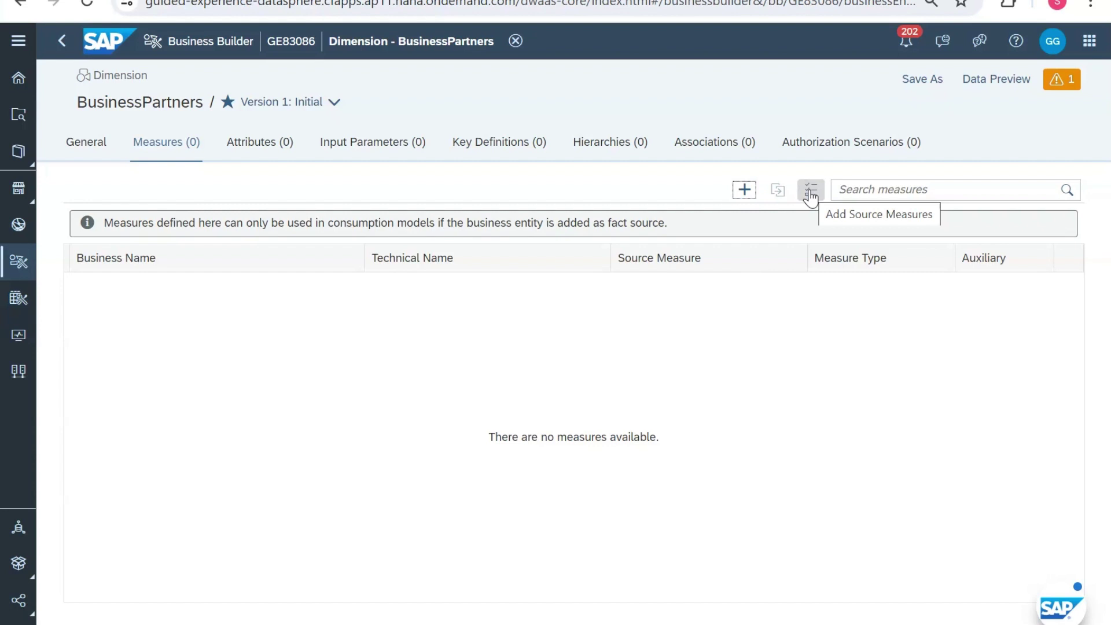
{"action": "left_click", "coordinate": [743, 192]}
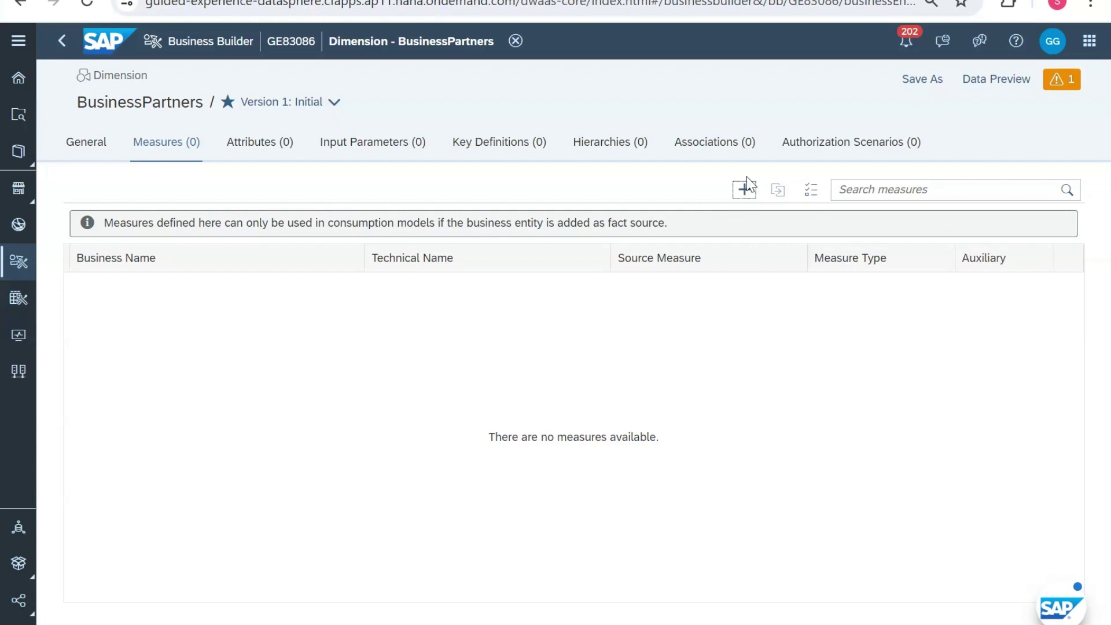
{"action": "left_click", "coordinate": [747, 179]}
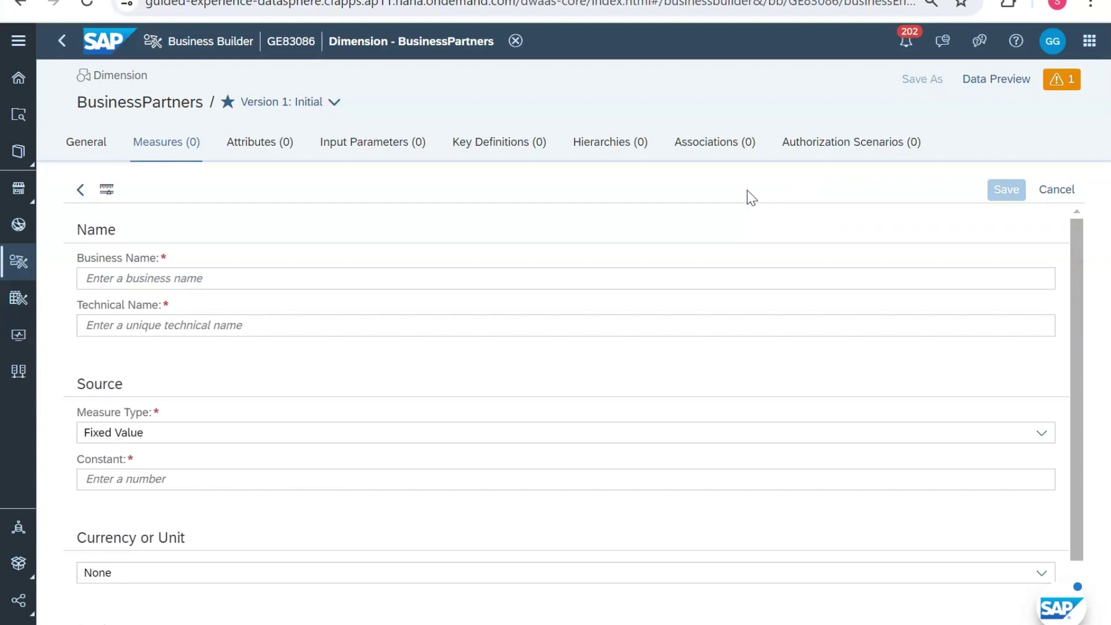
{"action": "left_click", "coordinate": [386, 278]}
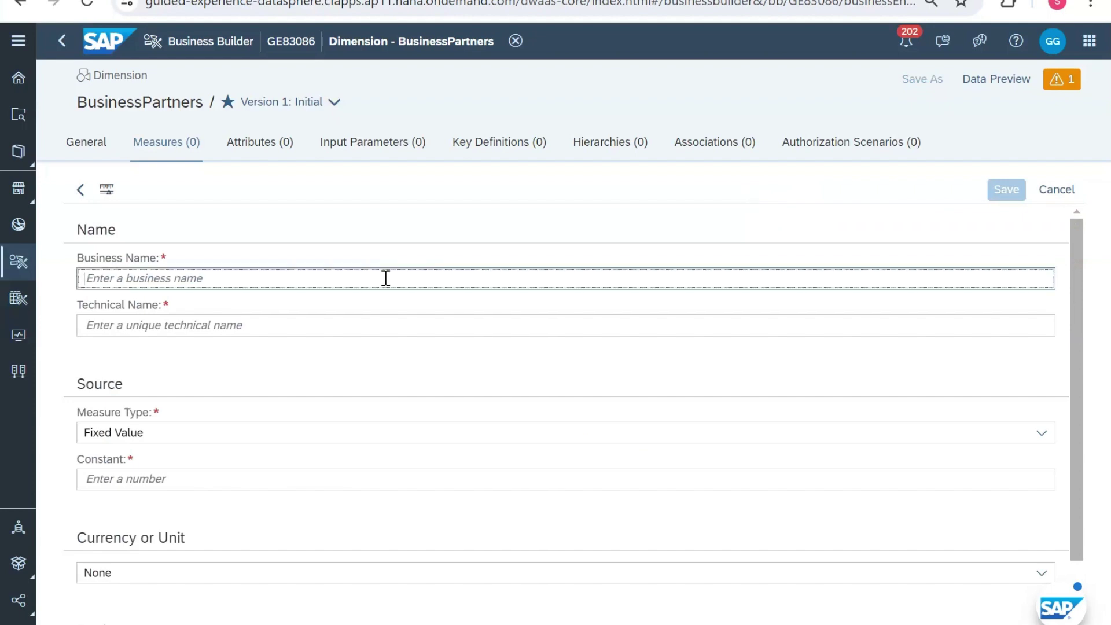
{"action": "type", "text": "Proce"}
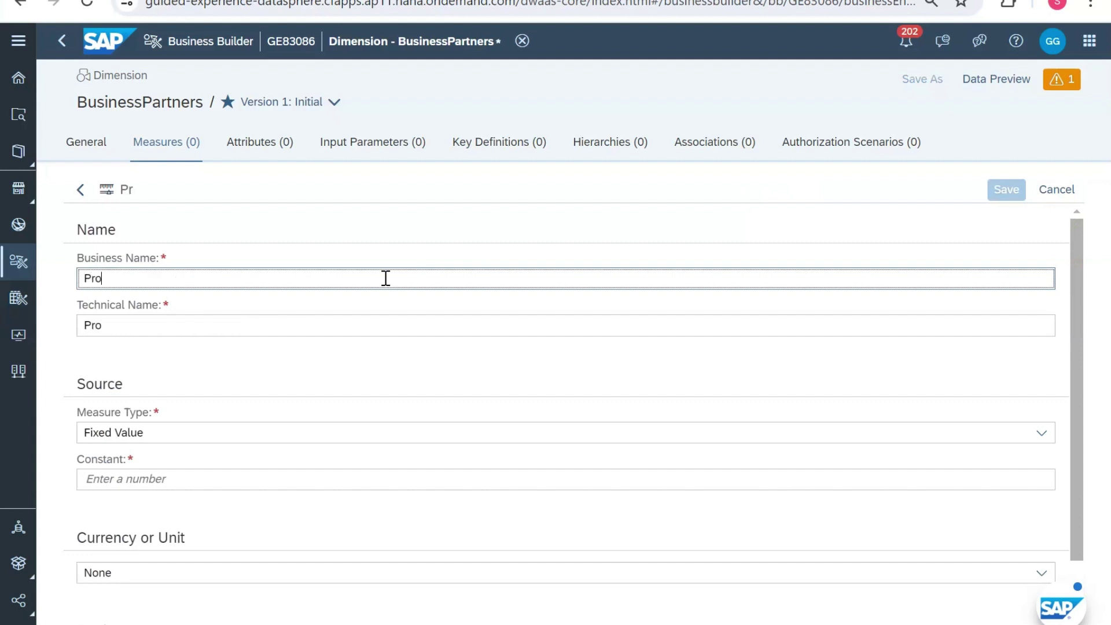
{"action": "key", "text": "BackSpace"}
{"action": "key", "text": "BackSpace"}
{"action": "key", "text": "BackSpace"}
{"action": "type", "text": "ice"}
- Change the new measure's technical name to PRICE in capital letters
{"action": "left_click", "coordinate": [233, 323]}
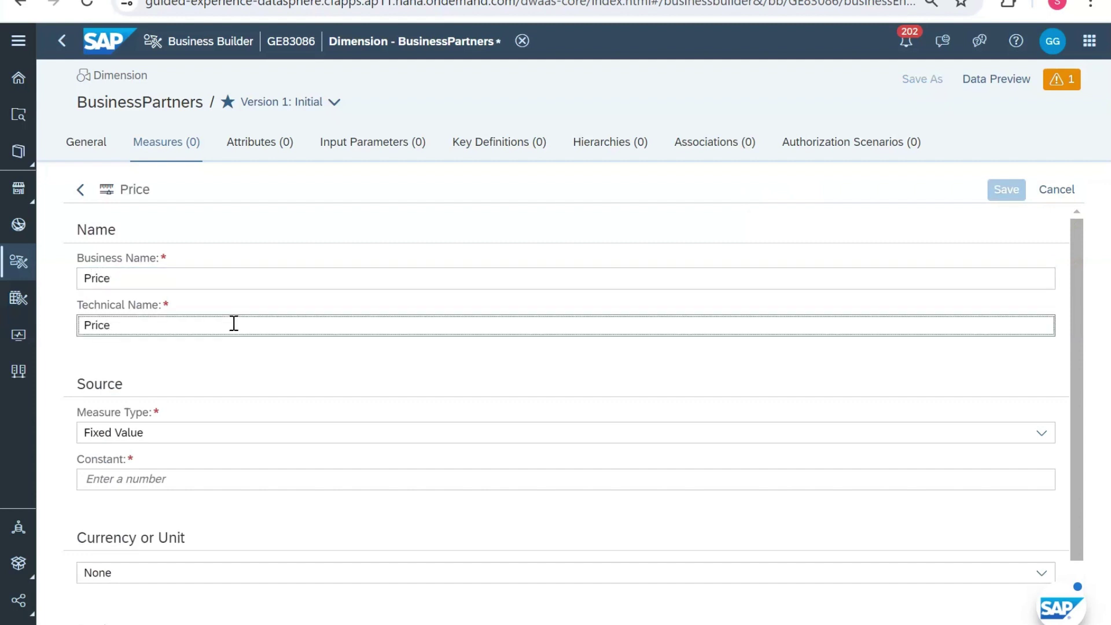
{"action": "key", "text": "BackSpace"}
{"action": "key", "text": "BackSpace"}
{"action": "key", "text": "BackSpace"}
{"action": "key", "text": "BackSpace"}
{"action": "type", "text": "ric"}
{"action": "key", "text": "BackSpace"}
{"action": "key", "text": "BackSpace"}
{"action": "key", "text": "BackSpace"}
{"action": "type", "text": "RICE"}
- Try the Aggregation measure type for Price and look through its source measures and aggregation functions
{"action": "scroll", "coordinate": [234, 322], "scroll_direction": "down", "scroll_amount": 2}
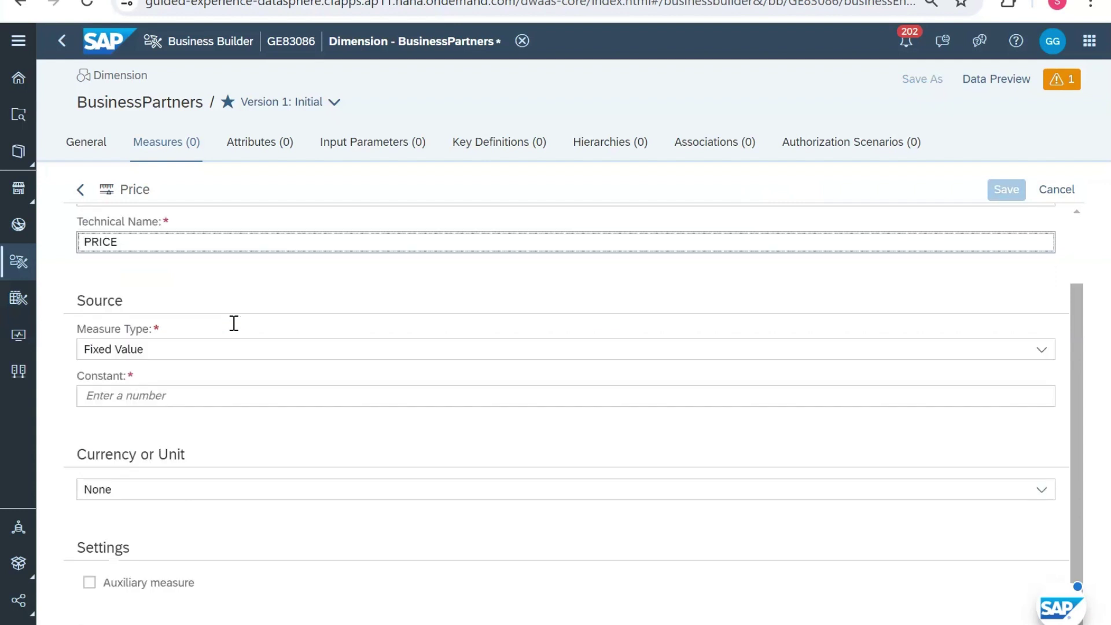
{"action": "left_click", "coordinate": [173, 351]}
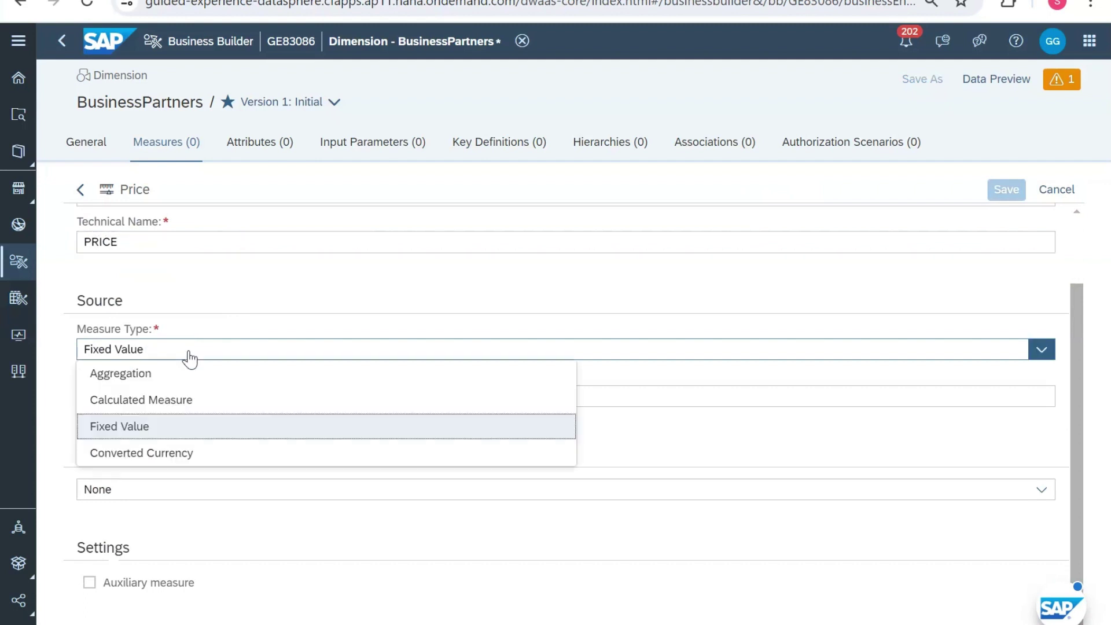
{"action": "left_click", "coordinate": [180, 383]}
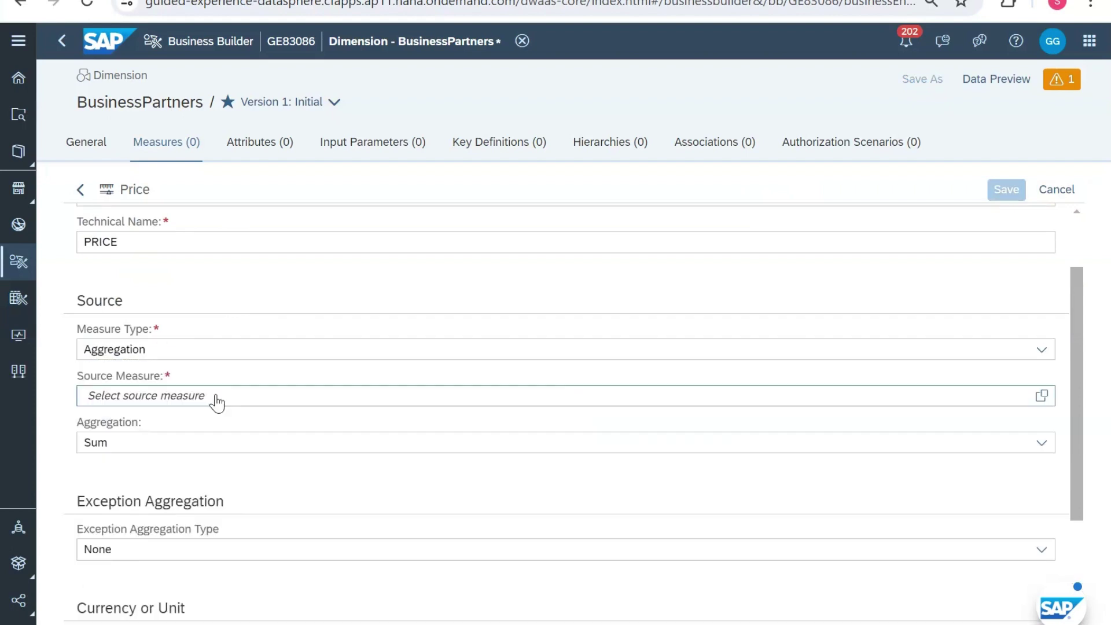
{"action": "left_click", "coordinate": [217, 399]}
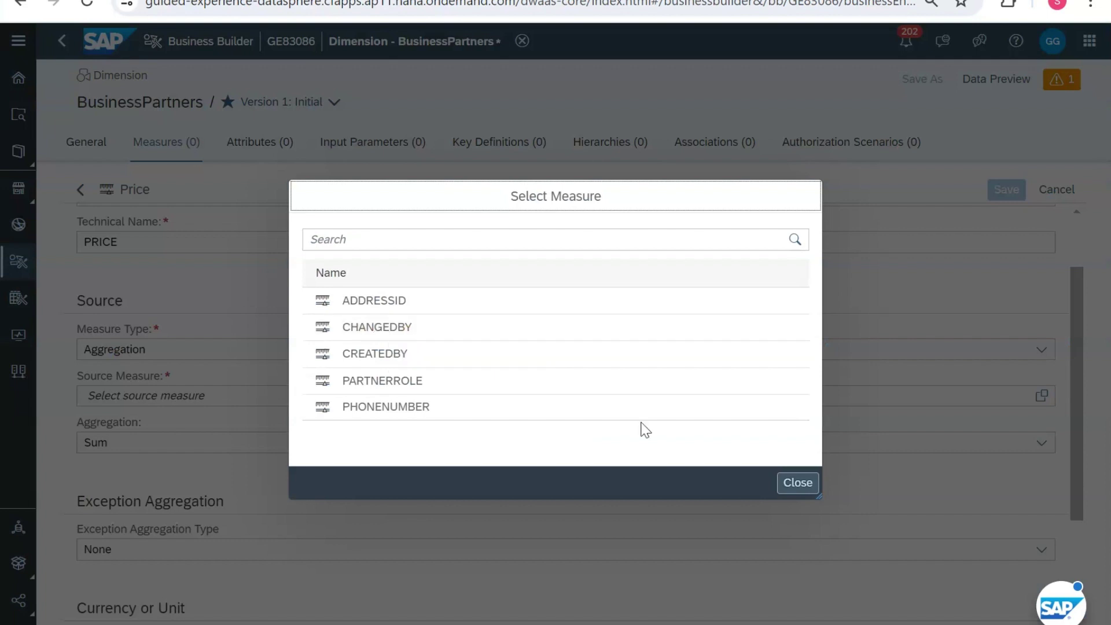
{"action": "left_click", "coordinate": [799, 492]}
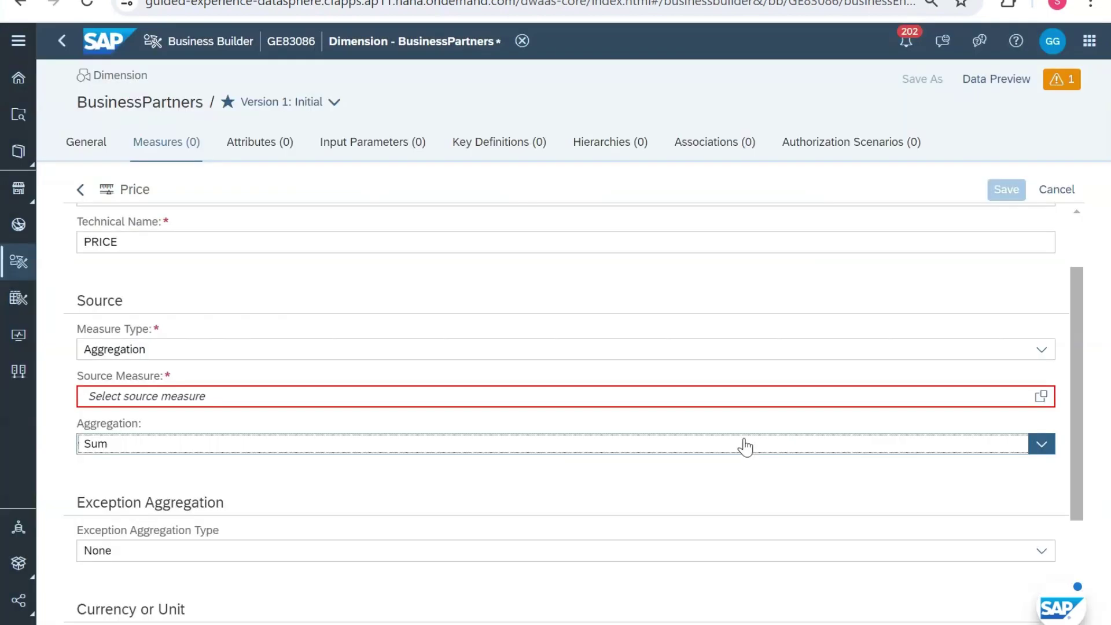
{"action": "left_click", "coordinate": [745, 444]}
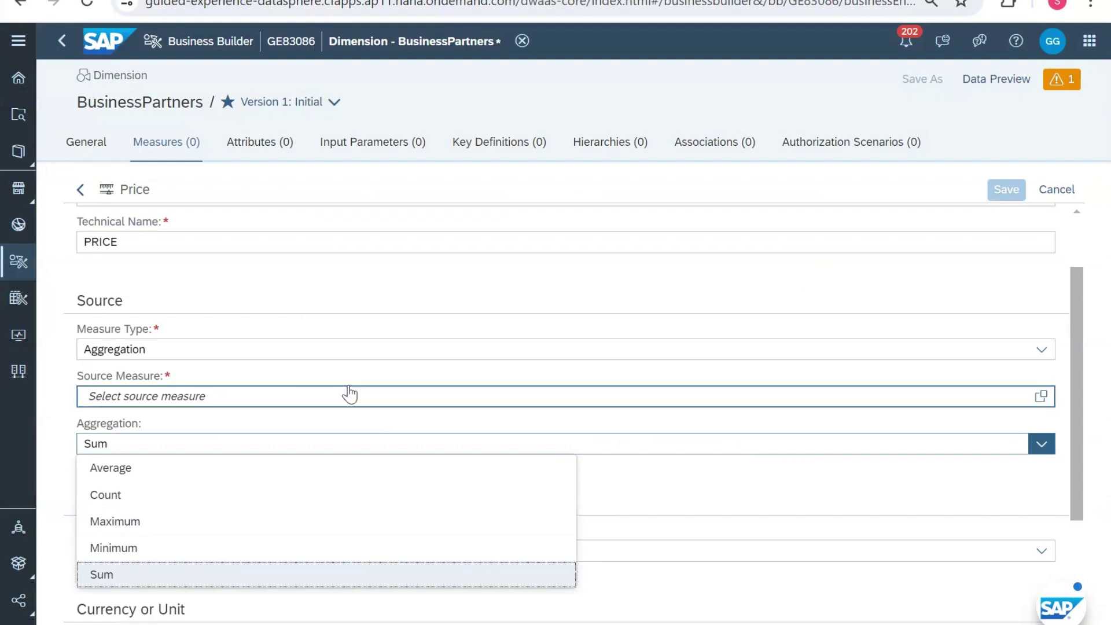
{"action": "left_click", "coordinate": [299, 374]}
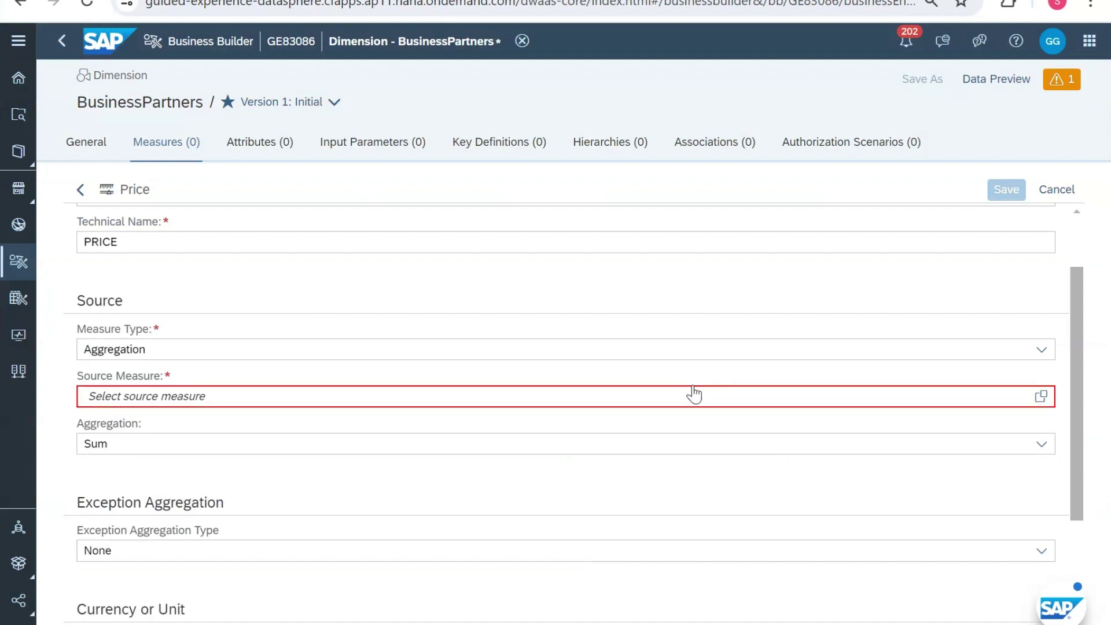
- Set the Price measure's type to Calculated Measure and activate its empty formula editor
{"action": "left_click", "coordinate": [701, 352]}
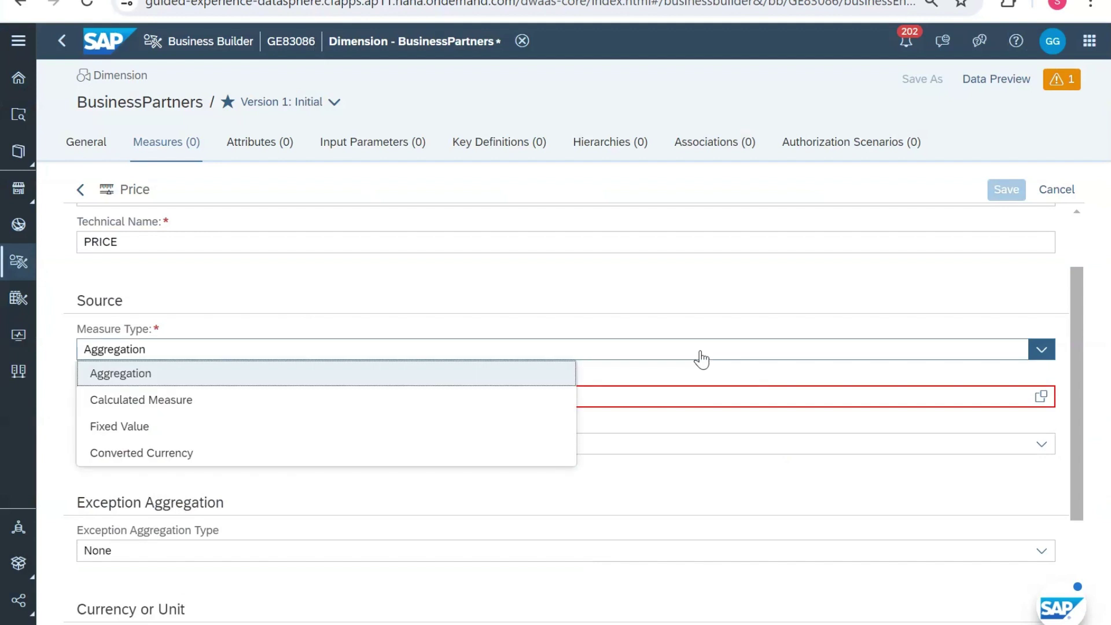
{"action": "left_click", "coordinate": [533, 399]}
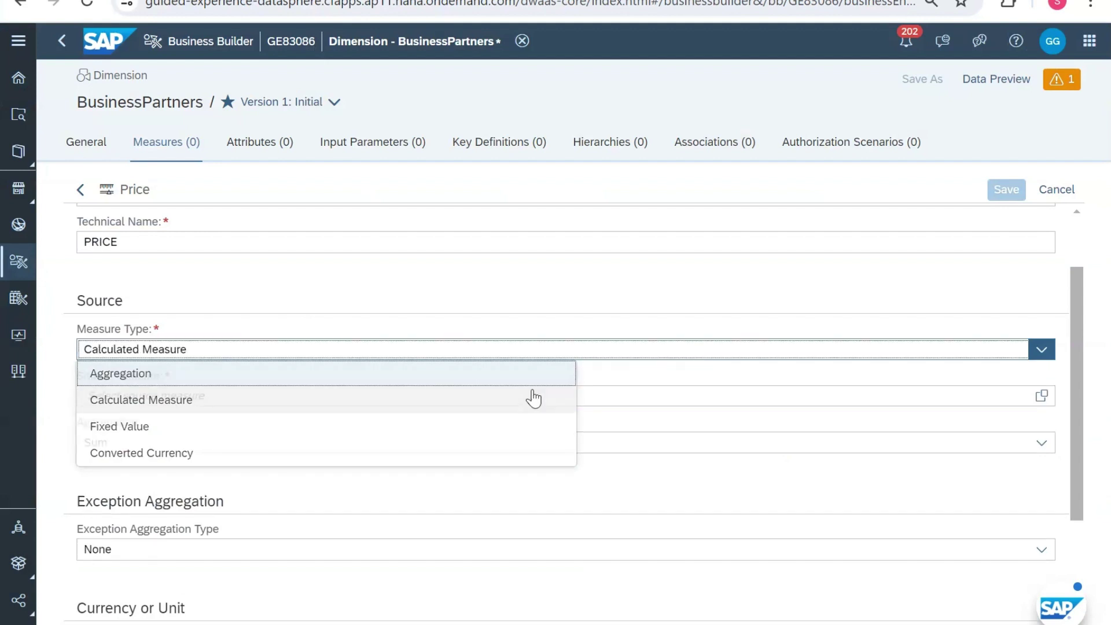
{"action": "left_click", "coordinate": [341, 448]}
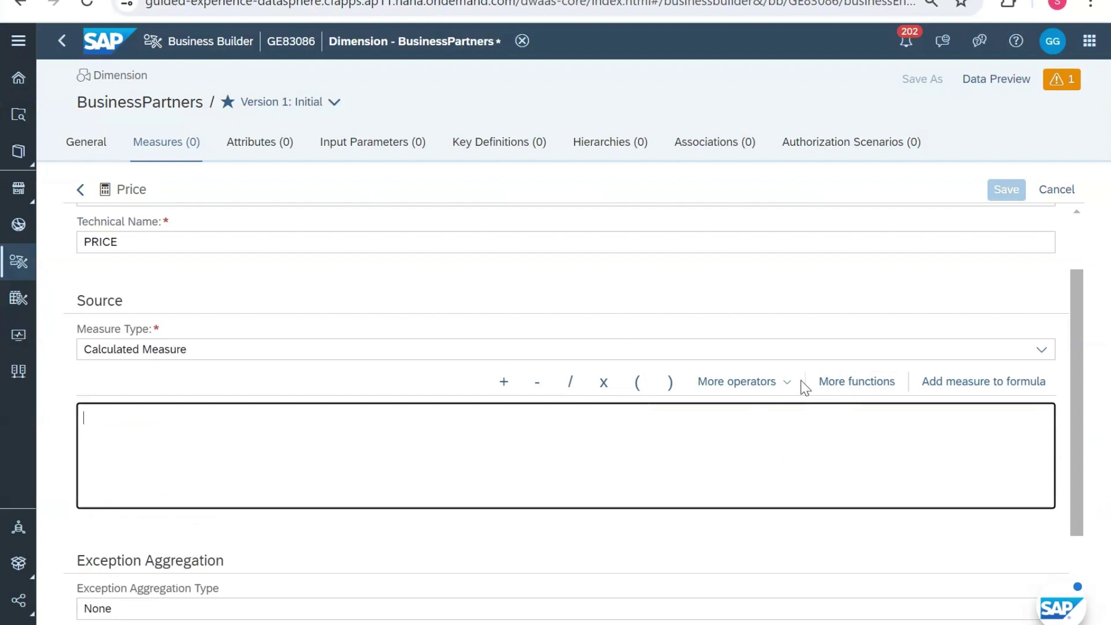
- Try the Converted Currency measure type for Price and look through its source measures and reference date options
{"action": "left_click", "coordinate": [766, 353]}
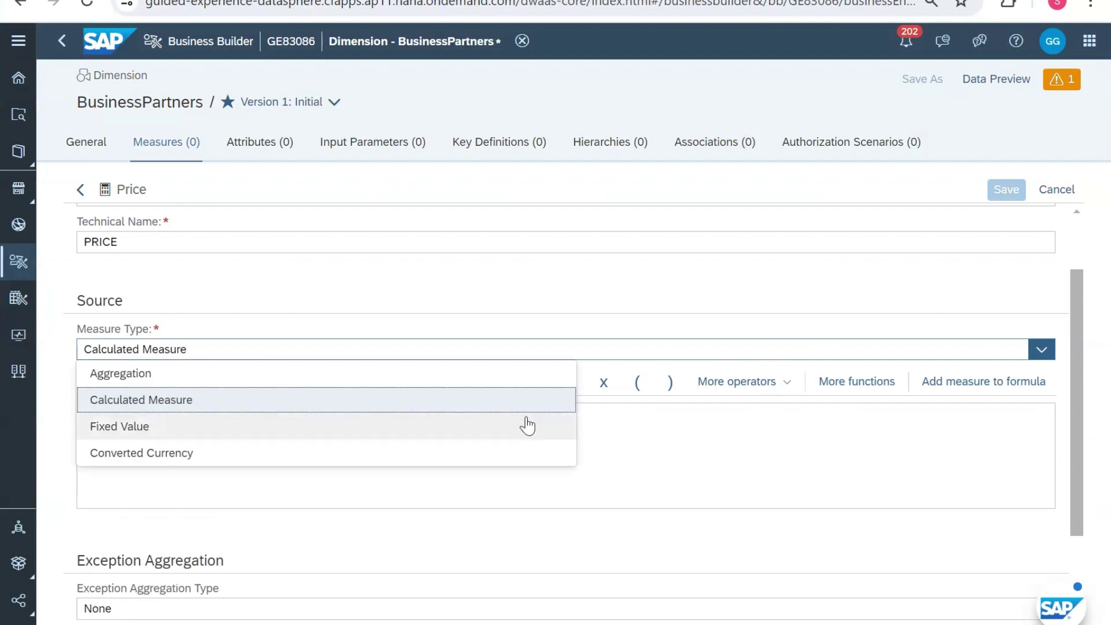
{"action": "left_click", "coordinate": [496, 460]}
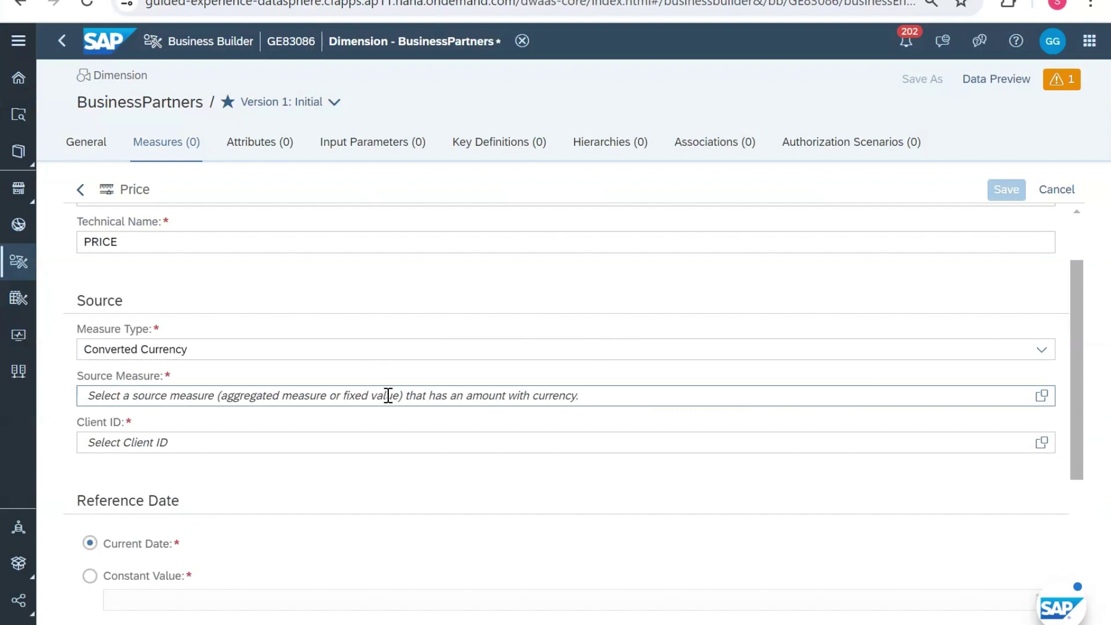
{"action": "left_click", "coordinate": [738, 403]}
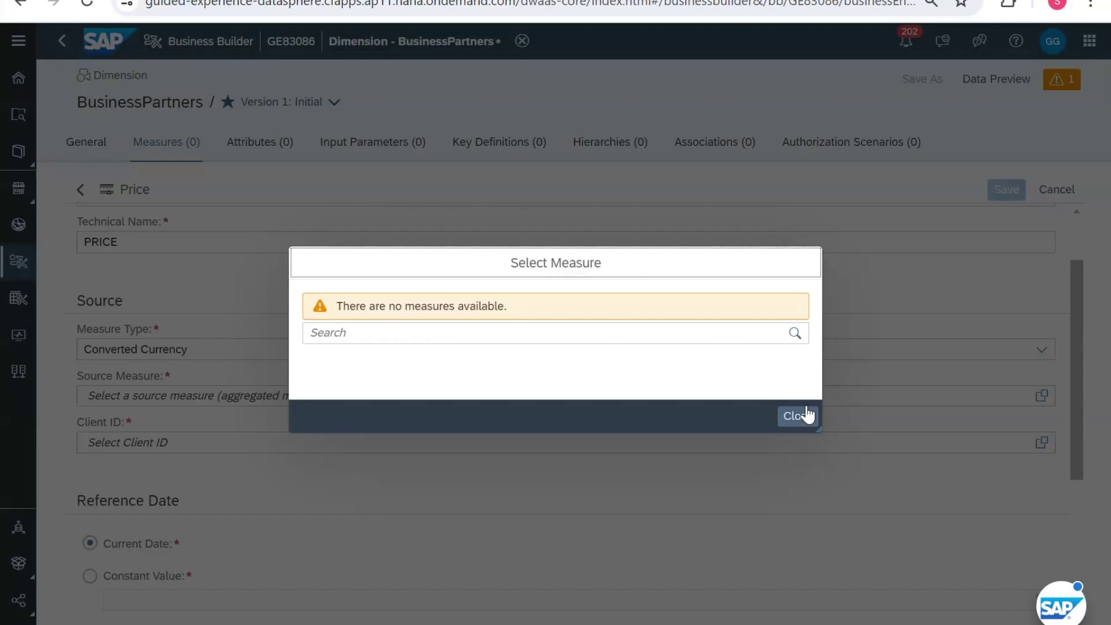
{"action": "left_click", "coordinate": [808, 418]}
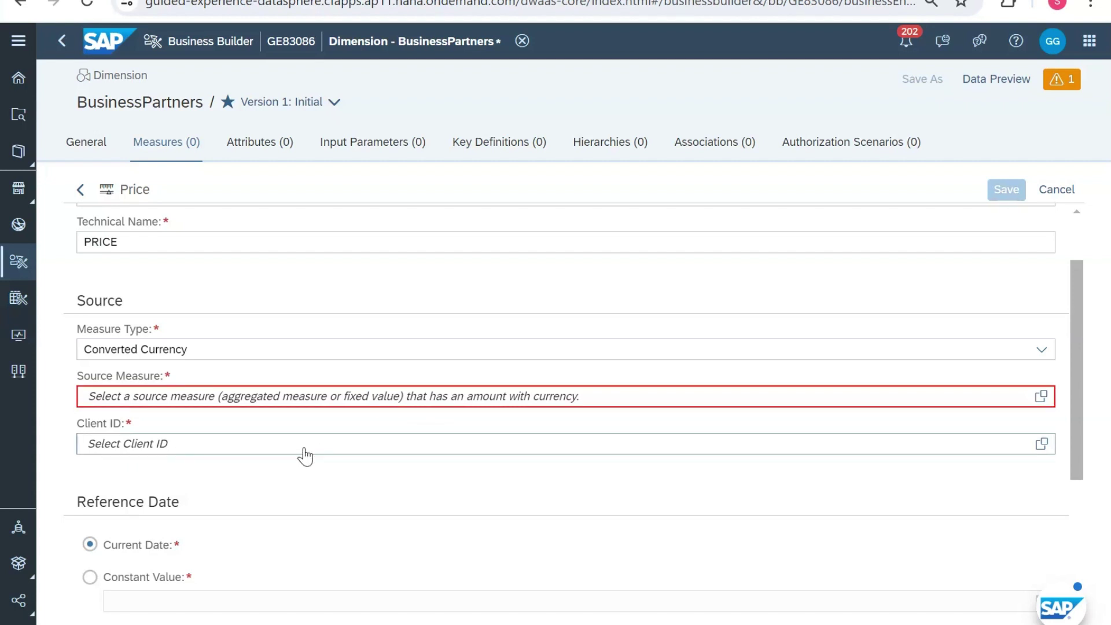
{"action": "scroll", "coordinate": [386, 485], "scroll_direction": "down", "scroll_amount": 3}
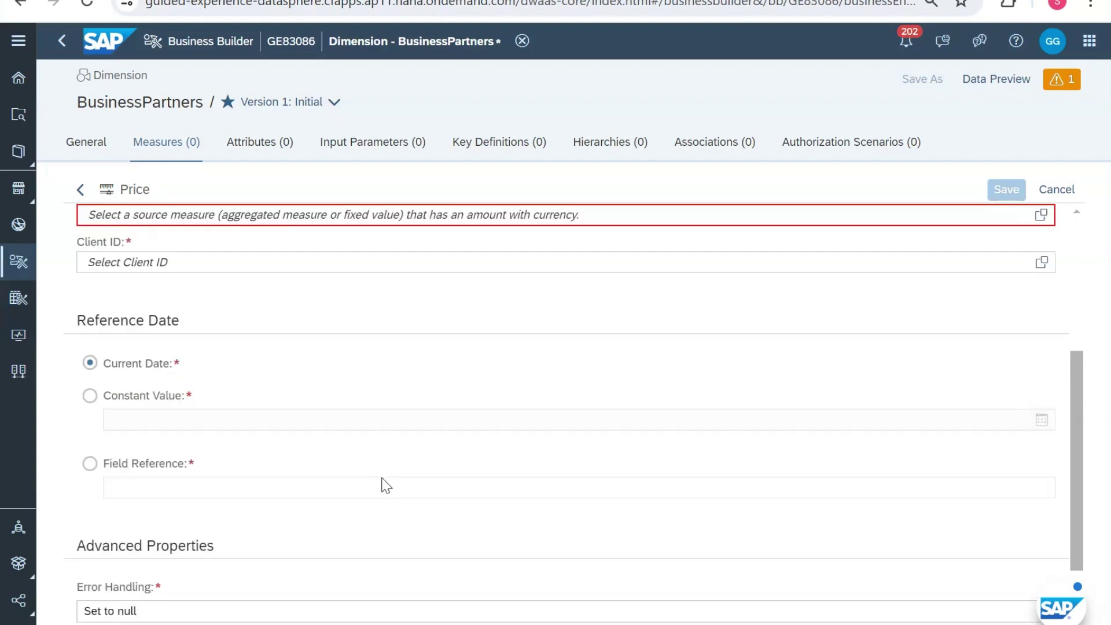
{"action": "scroll", "coordinate": [274, 342], "scroll_direction": "up", "scroll_amount": 1}
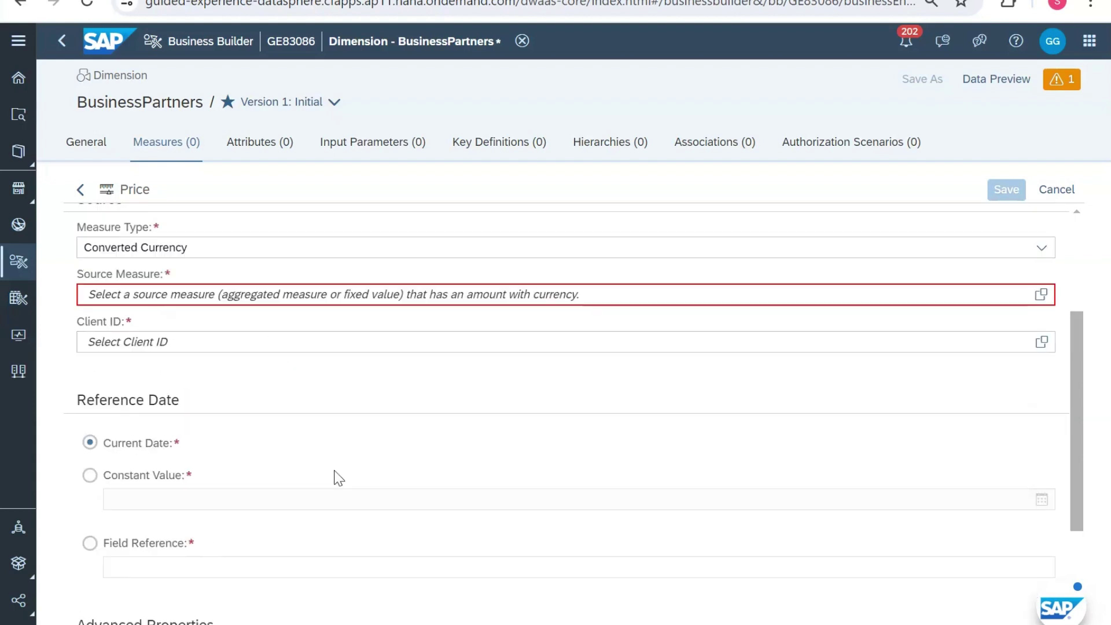
{"action": "scroll", "coordinate": [339, 478], "scroll_direction": "up", "scroll_amount": 2}
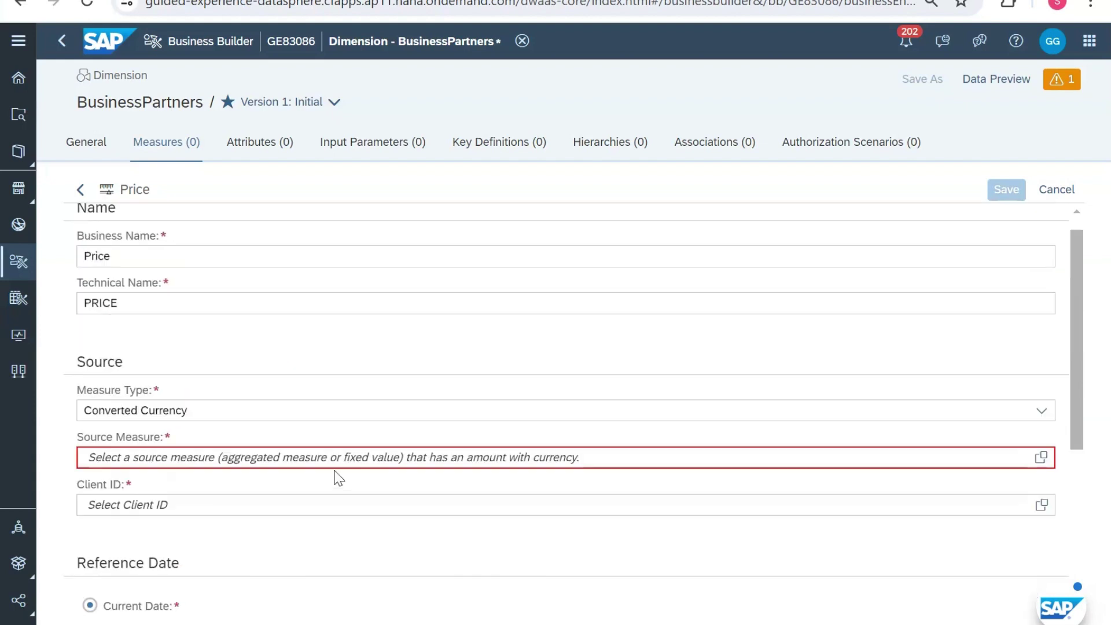
- Switch the Price measure's type to Aggregation and back to Calculated Measure
{"action": "left_click", "coordinate": [328, 408]}
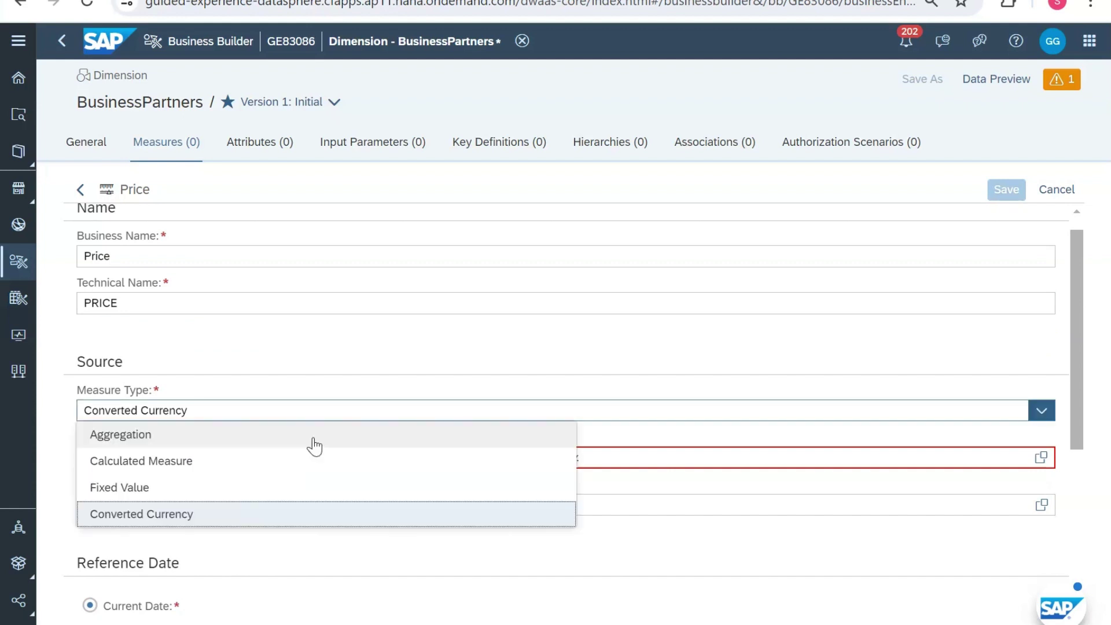
{"action": "left_click", "coordinate": [314, 439]}
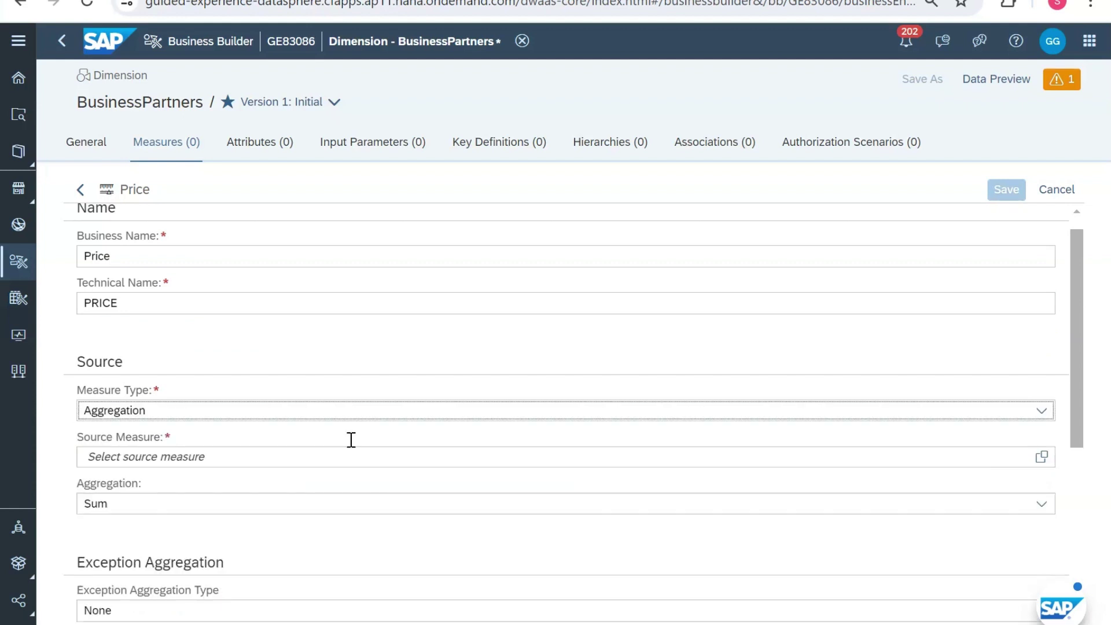
{"action": "left_click", "coordinate": [350, 410]}
{"action": "left_click", "coordinate": [370, 459]}
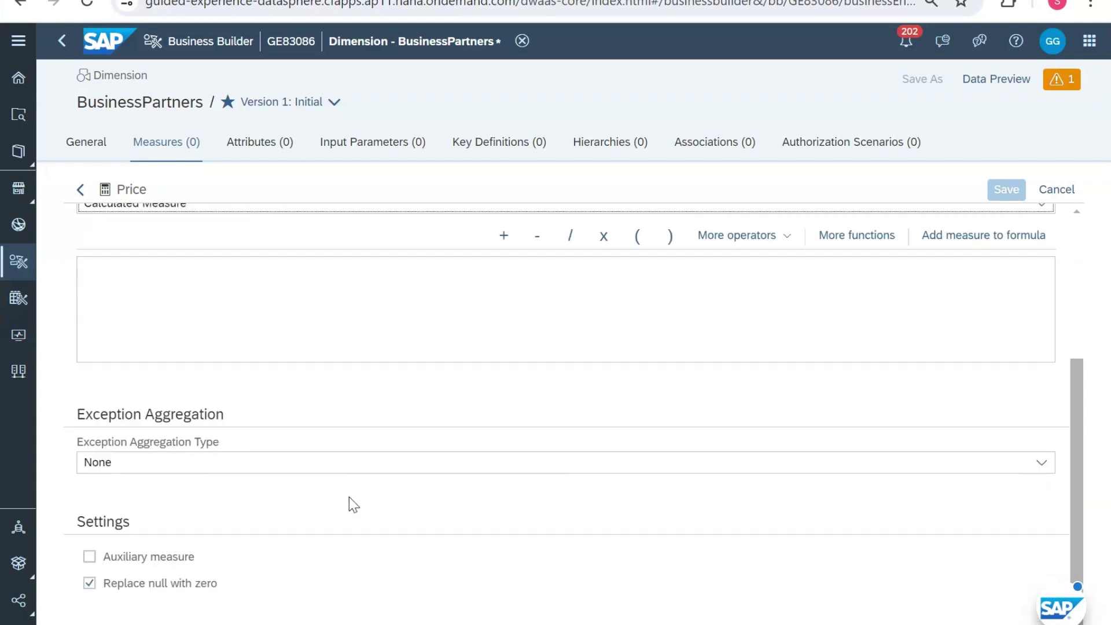
- Review the exception aggregation types and settings of the Price measure, and discard the unsaved measure
{"action": "left_click", "coordinate": [334, 463]}
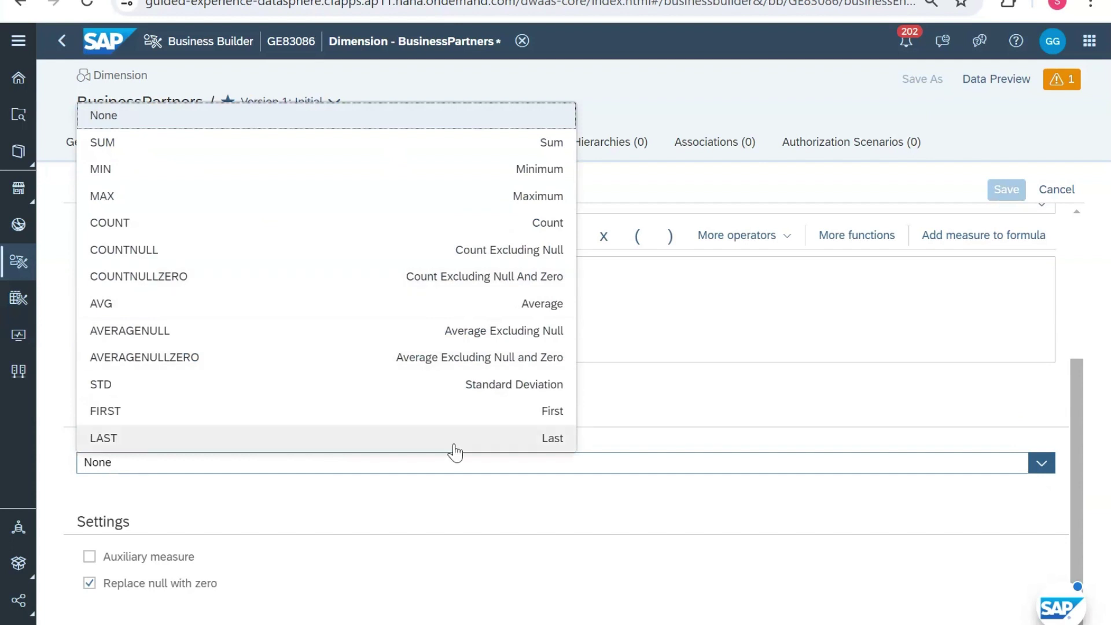
{"action": "left_click", "coordinate": [392, 496]}
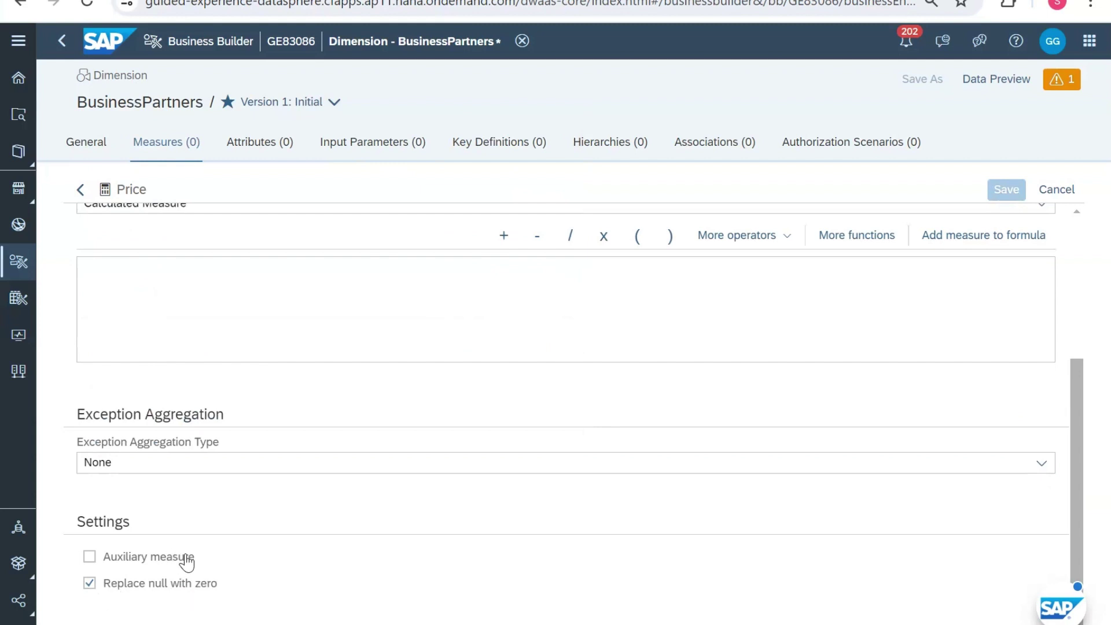
{"action": "scroll", "coordinate": [528, 503], "scroll_direction": "up", "scroll_amount": 1}
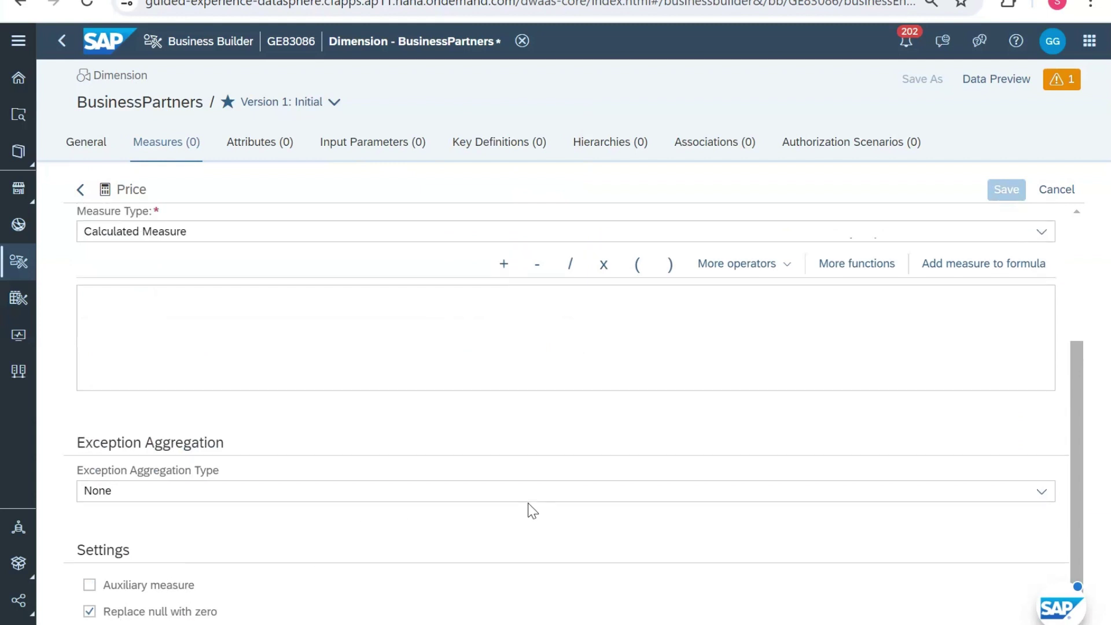
{"action": "scroll", "coordinate": [528, 503], "scroll_direction": "down", "scroll_amount": 1}
{"action": "scroll", "coordinate": [533, 510], "scroll_direction": "up", "scroll_amount": 5}
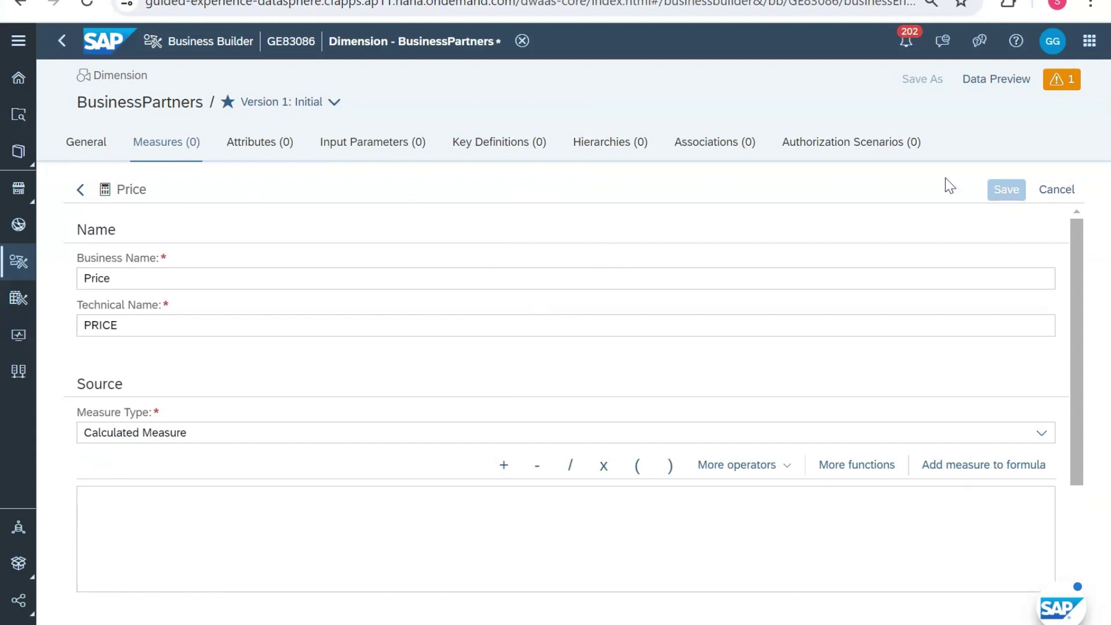
{"action": "left_click", "coordinate": [1057, 189]}
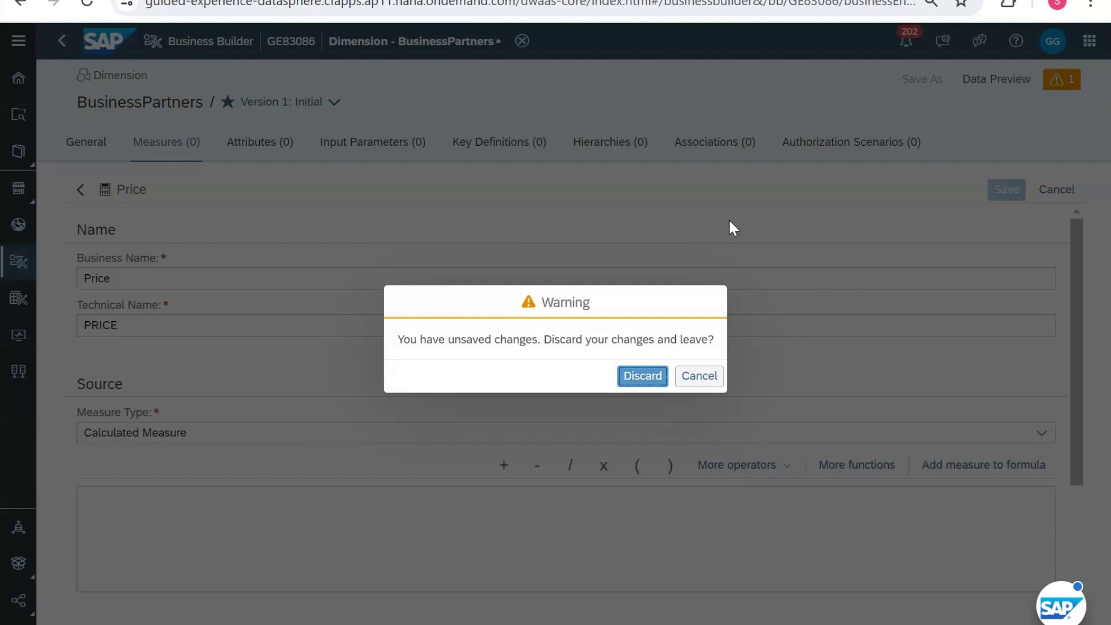
{"action": "left_click", "coordinate": [649, 376]}
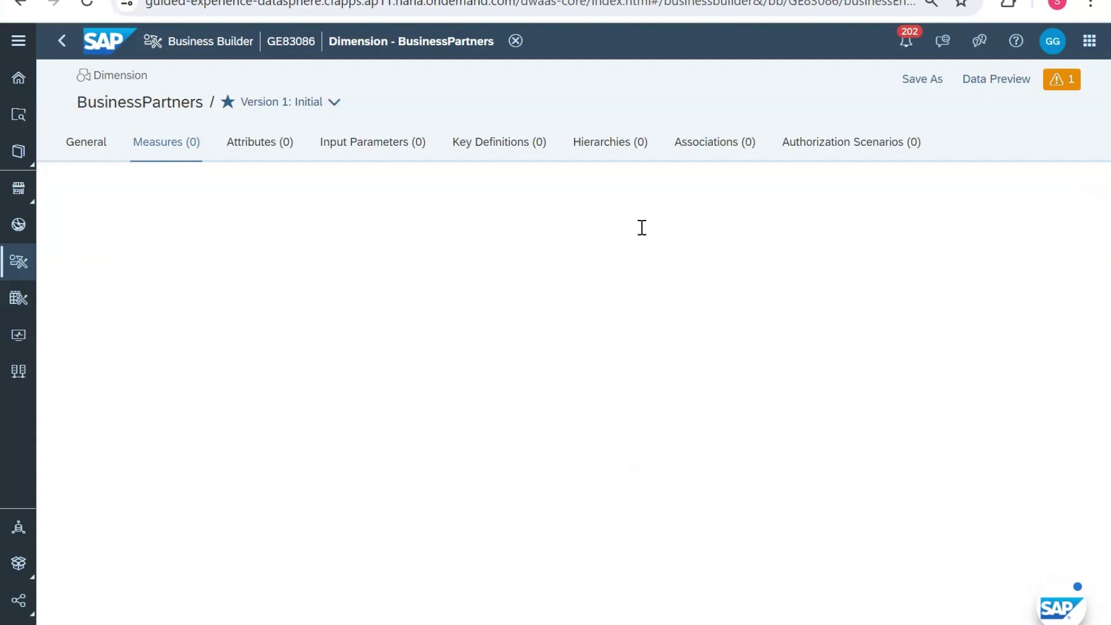
- Check the attribute list and the validation warnings of the BusinessPartners dimension
{"action": "left_click", "coordinate": [248, 151]}
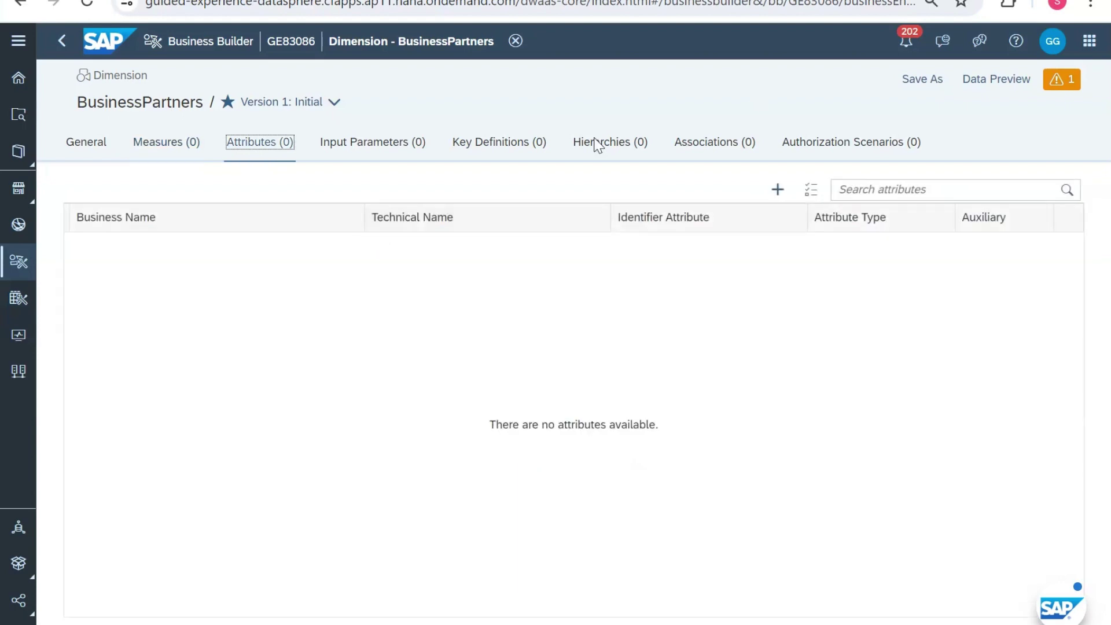
{"action": "left_click", "coordinate": [1067, 90]}
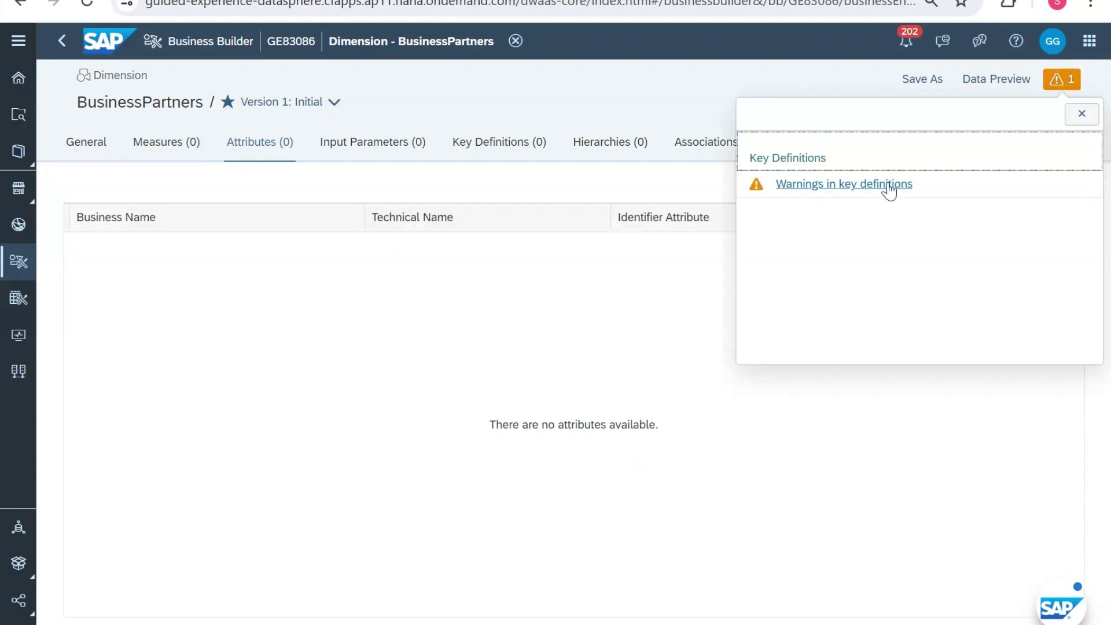
{"action": "left_click", "coordinate": [1081, 117]}
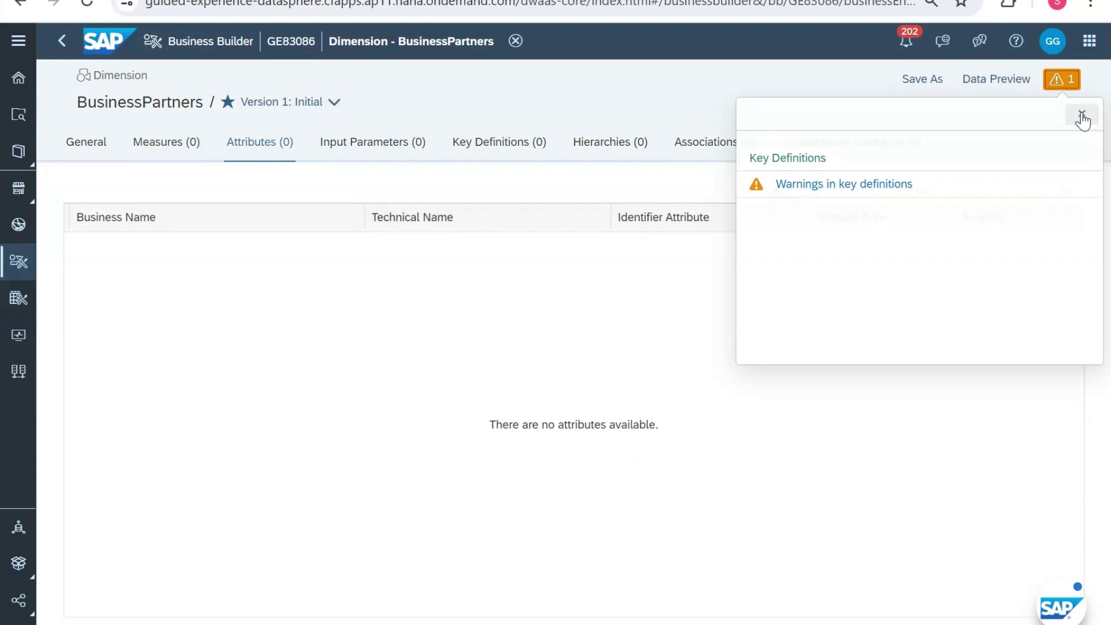
- Add a key definition to the BusinessPartners dimension with PARTNERID as its key field
{"action": "left_click", "coordinate": [512, 149]}
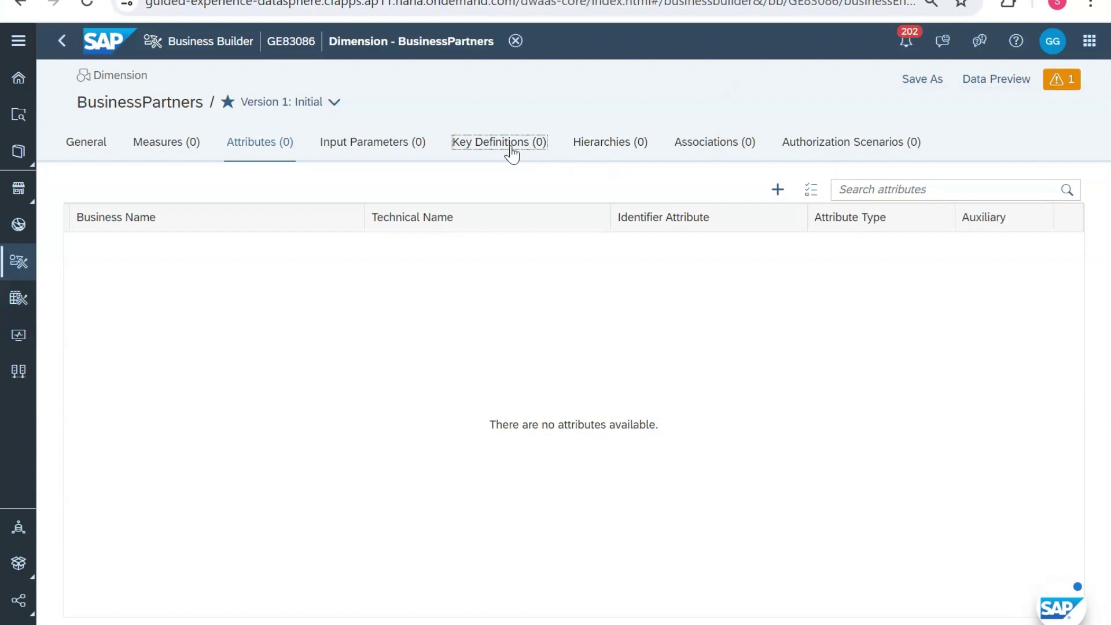
{"action": "left_click", "coordinate": [495, 151]}
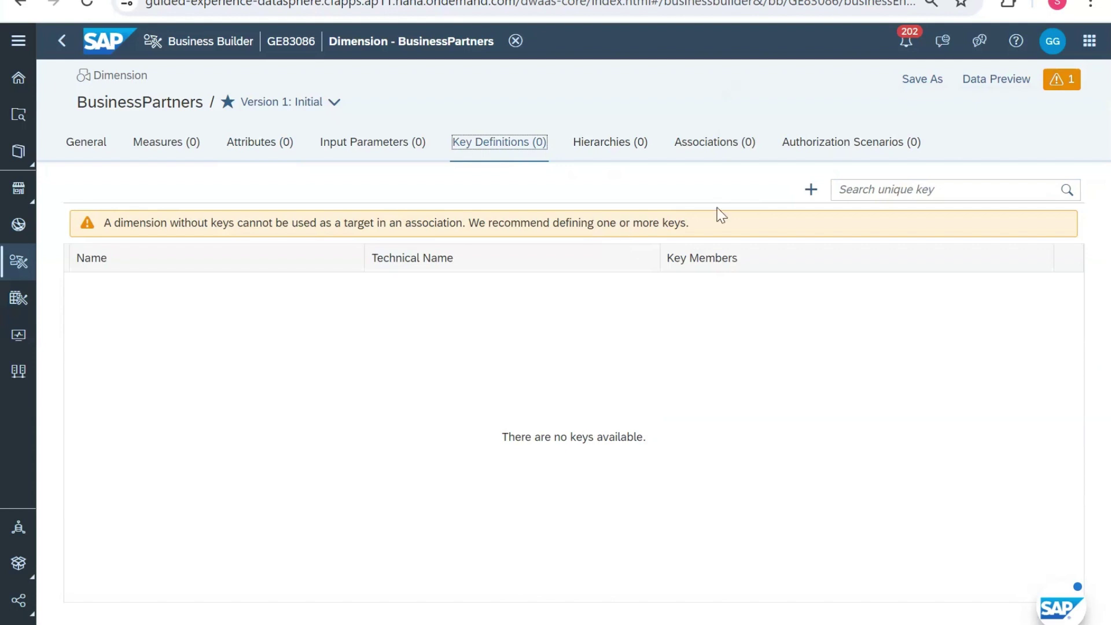
{"action": "left_click", "coordinate": [809, 194]}
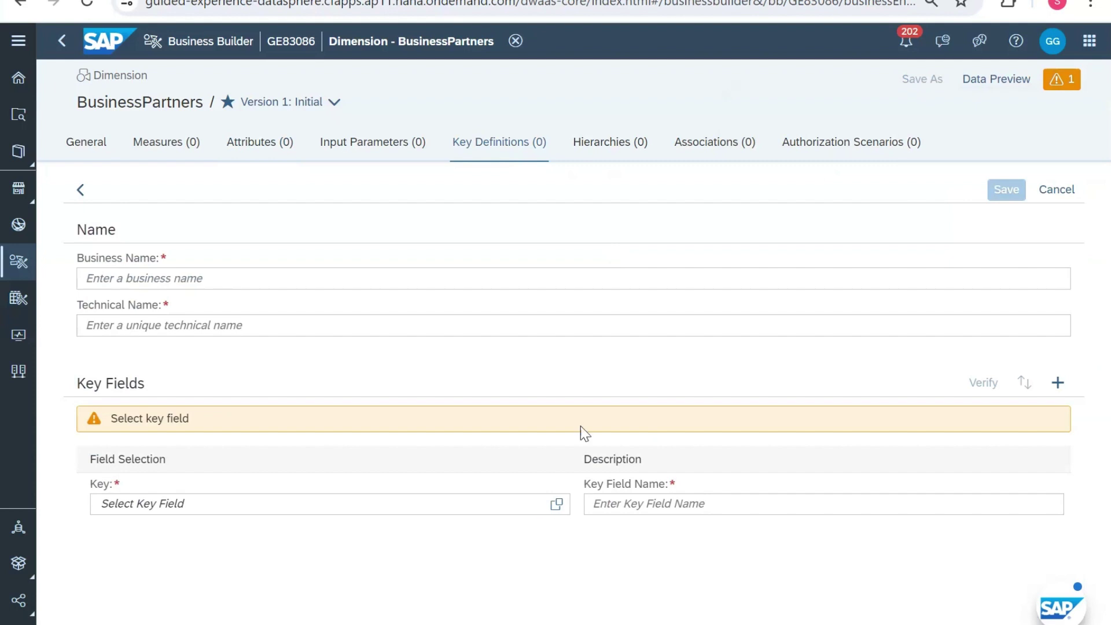
{"action": "left_click", "coordinate": [556, 504]}
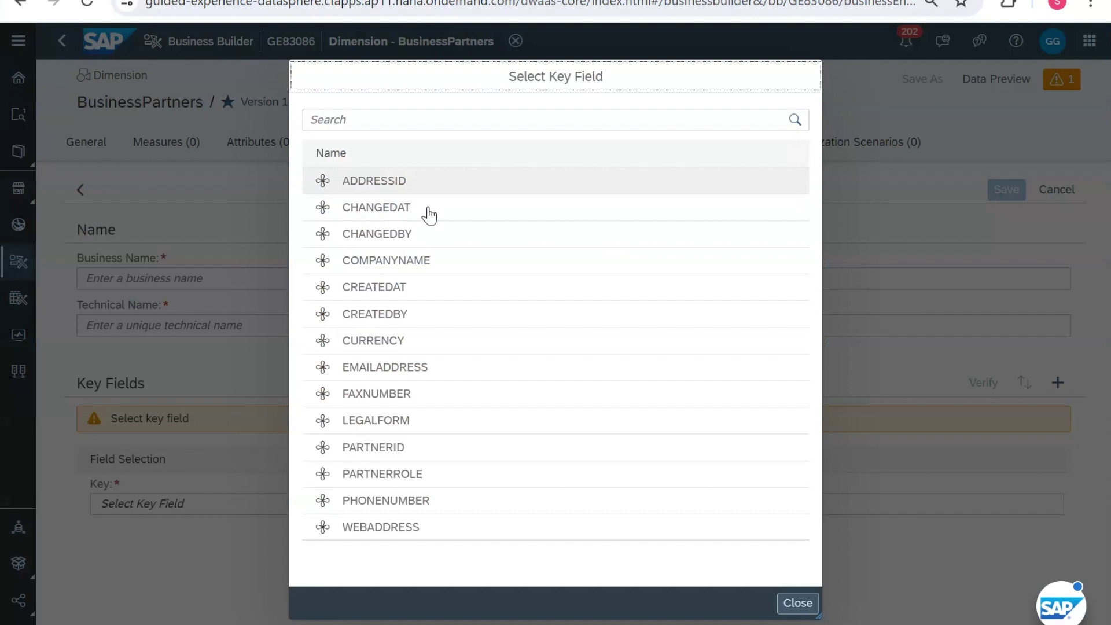
{"action": "left_click", "coordinate": [551, 507]}
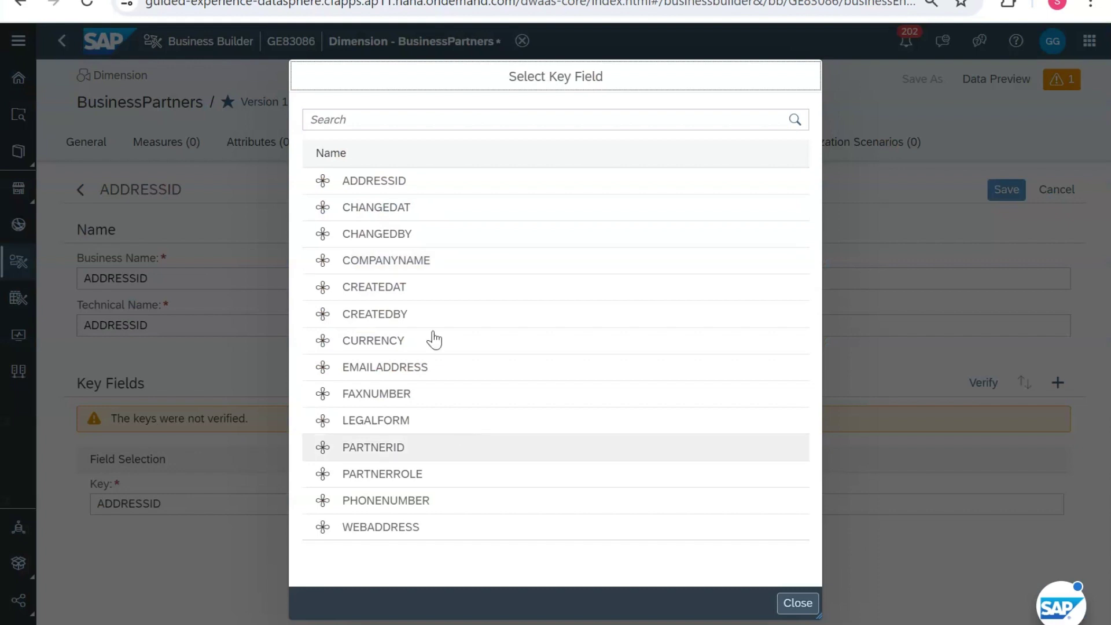
{"action": "left_click", "coordinate": [424, 452]}
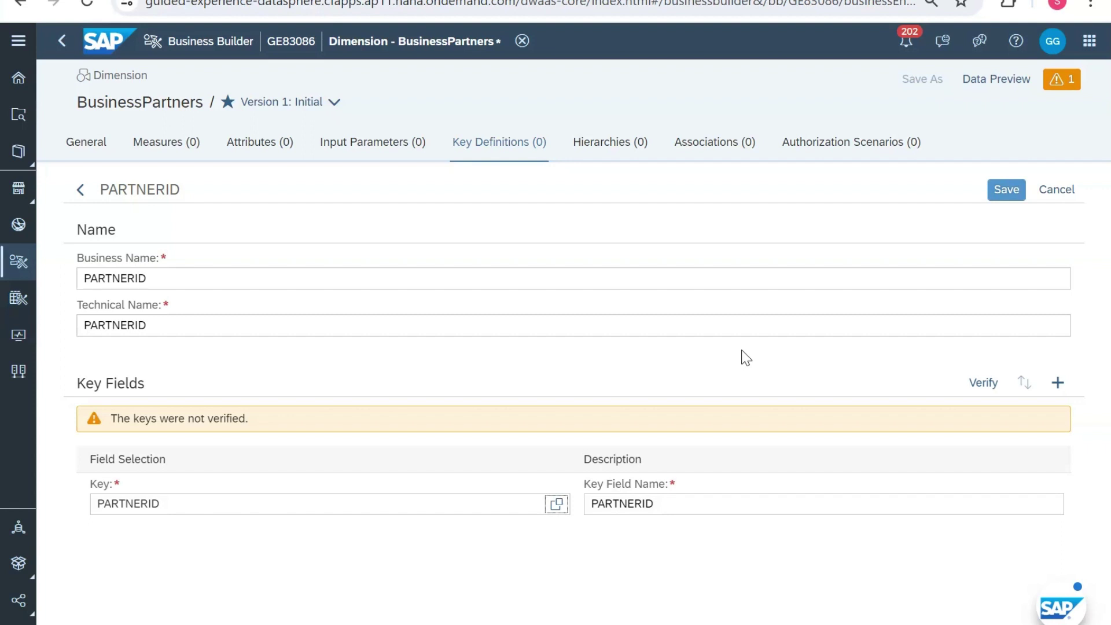
- Verify the PARTNERID key's configuration and save the key definition
{"action": "left_click", "coordinate": [988, 387]}
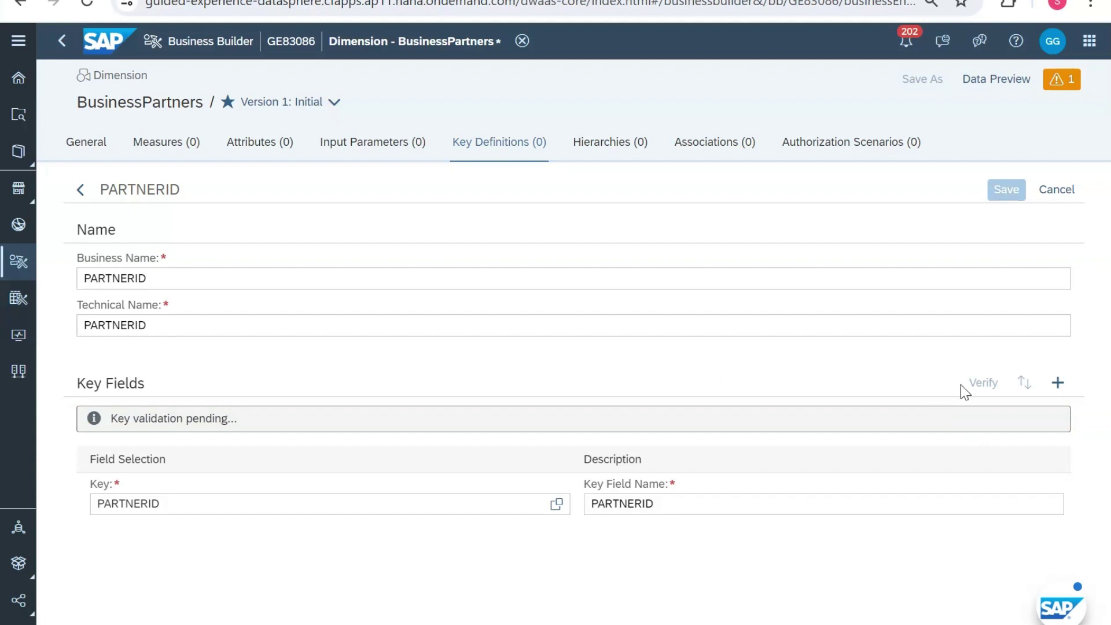
{"action": "left_click", "coordinate": [978, 385]}
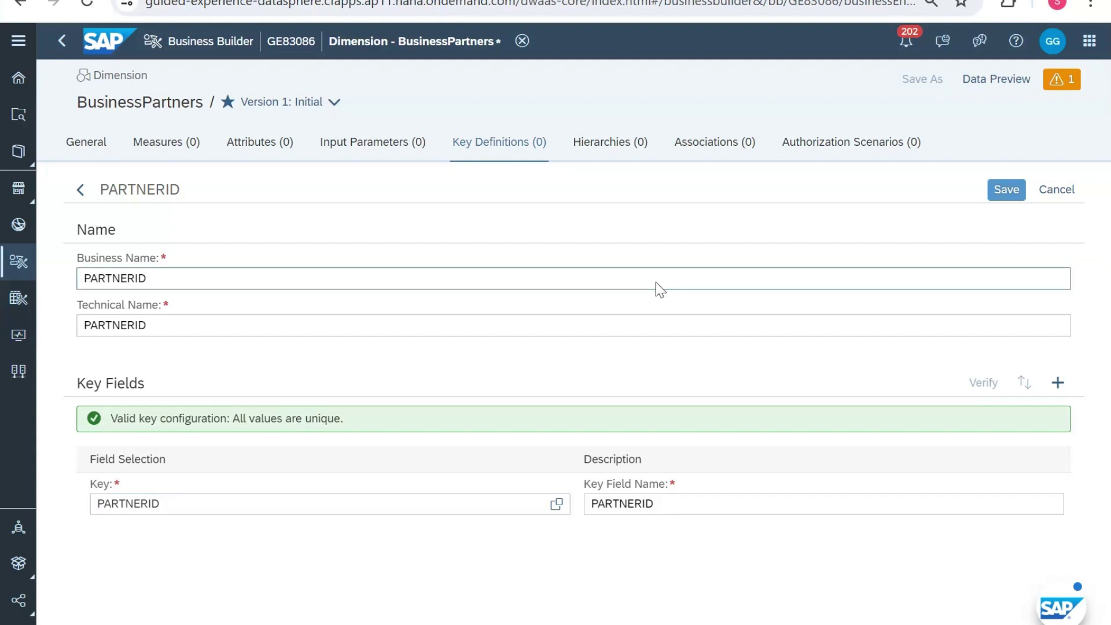
{"action": "key", "text": "ctrl+s"}
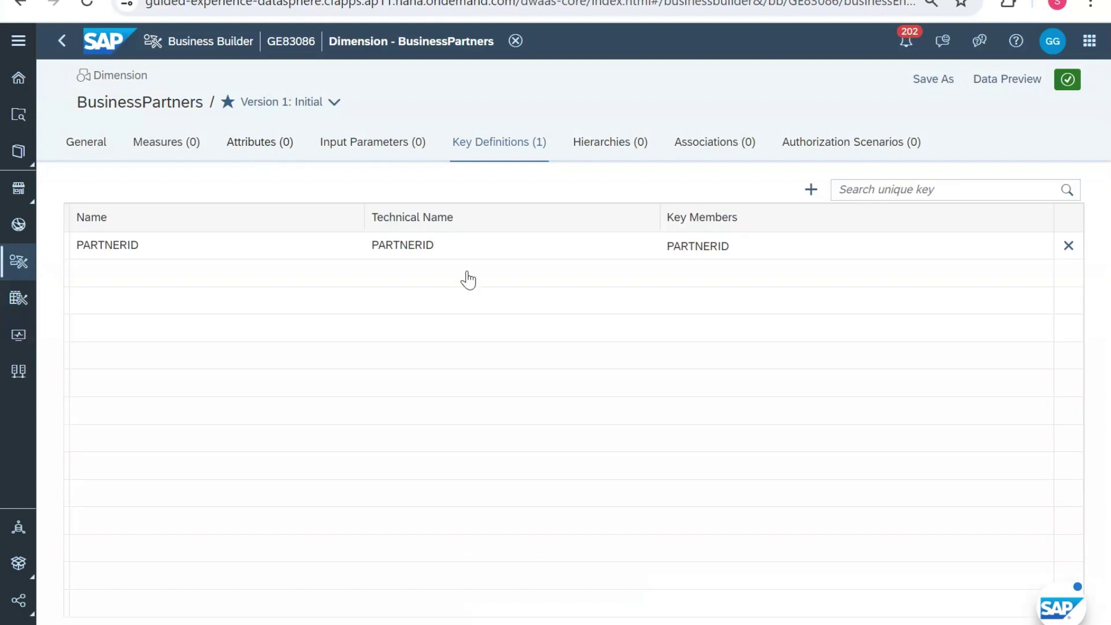
- Add the source attributes ADDRESSID, COMPANYNAME, CURRENCY, EMAILADDRESS, FAXNUMBER, PARTNERROLE, PHONENUMBER and WEBADDRESS to the BusinessPartners dimension
{"action": "left_click", "coordinate": [271, 145]}
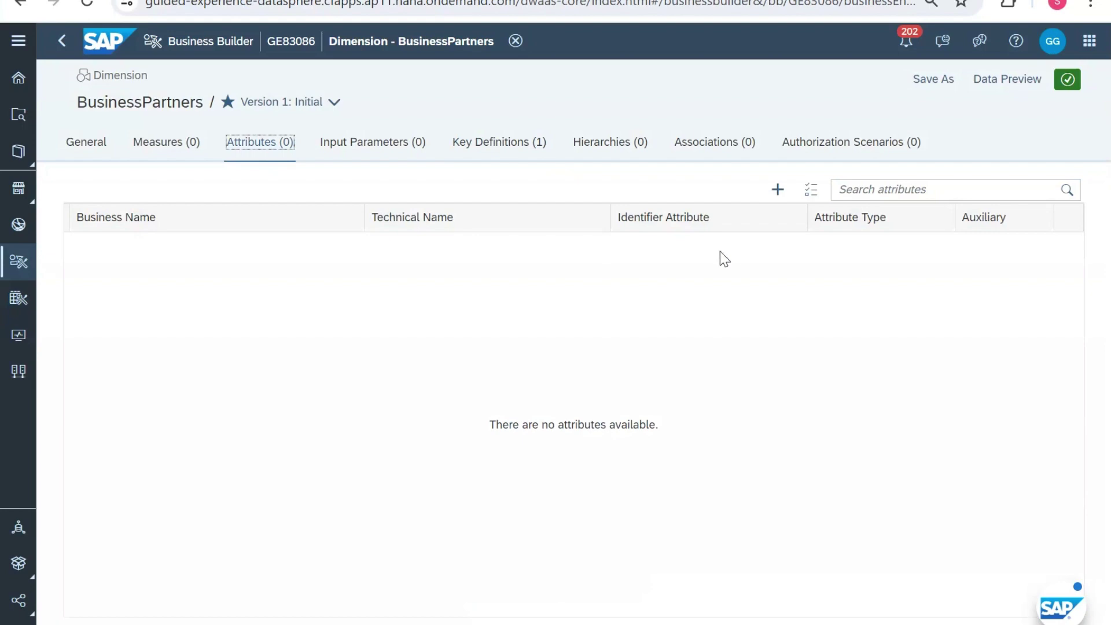
{"action": "left_click", "coordinate": [812, 201]}
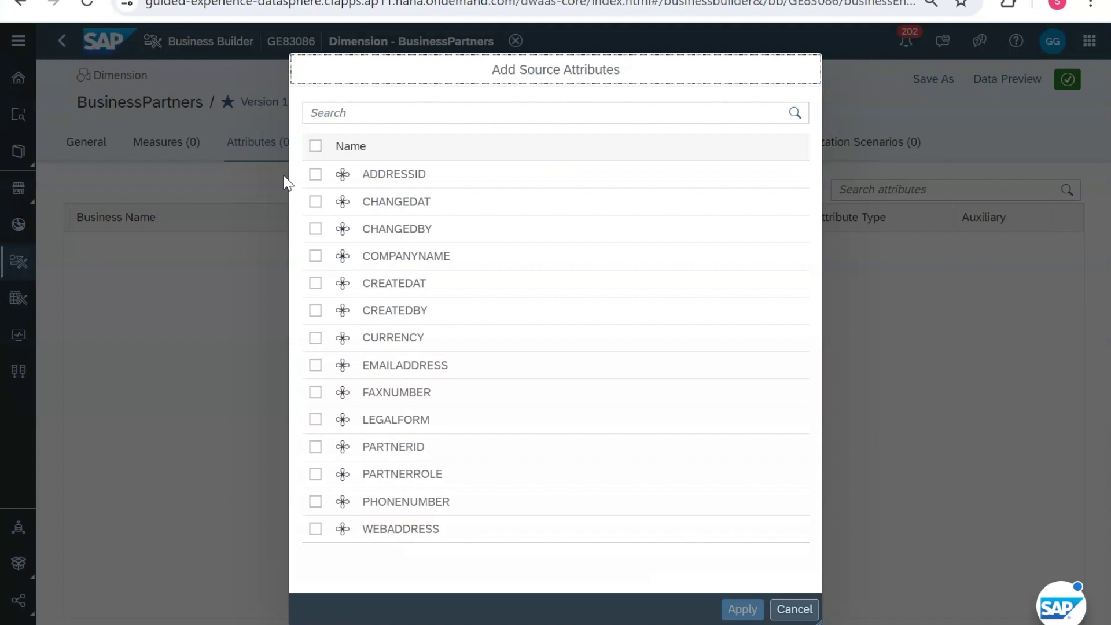
{"action": "left_click", "coordinate": [316, 174]}
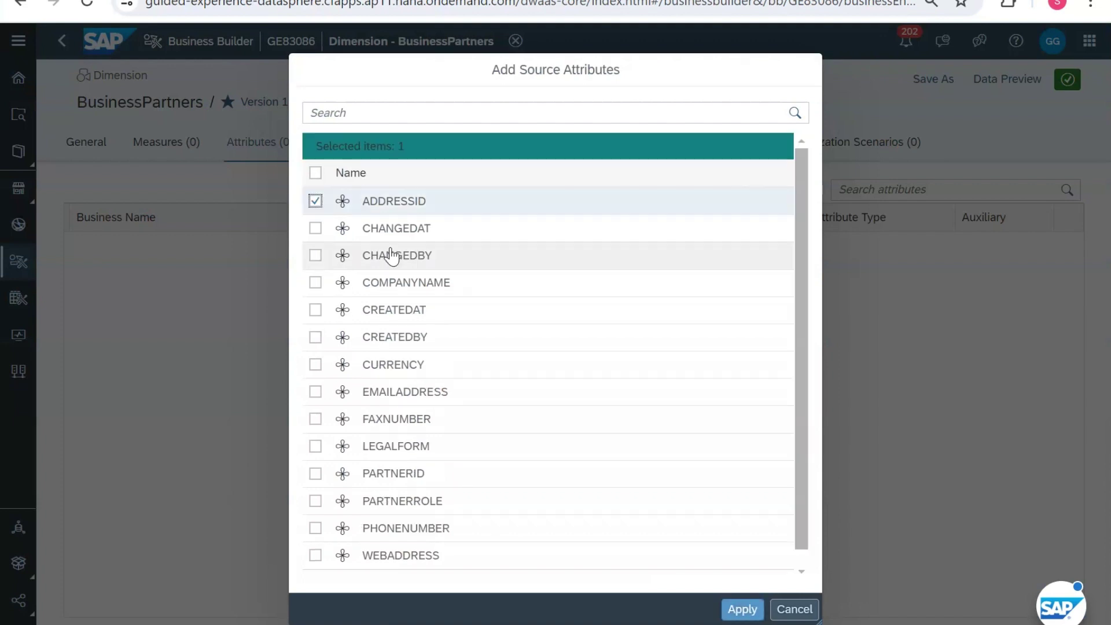
{"action": "left_click", "coordinate": [314, 282]}
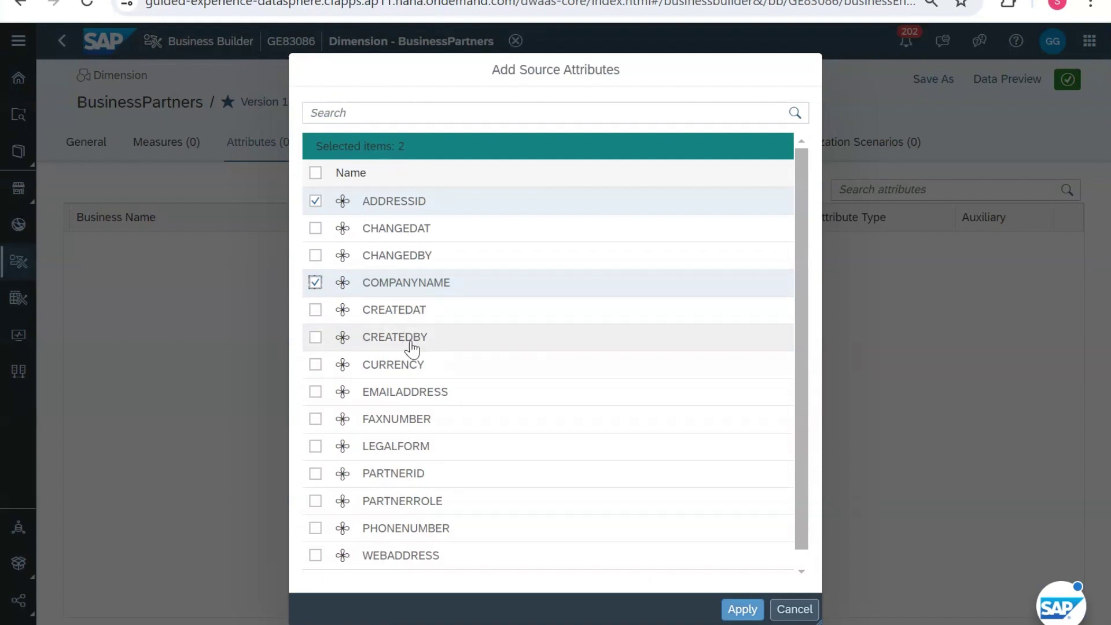
{"action": "left_click", "coordinate": [316, 364]}
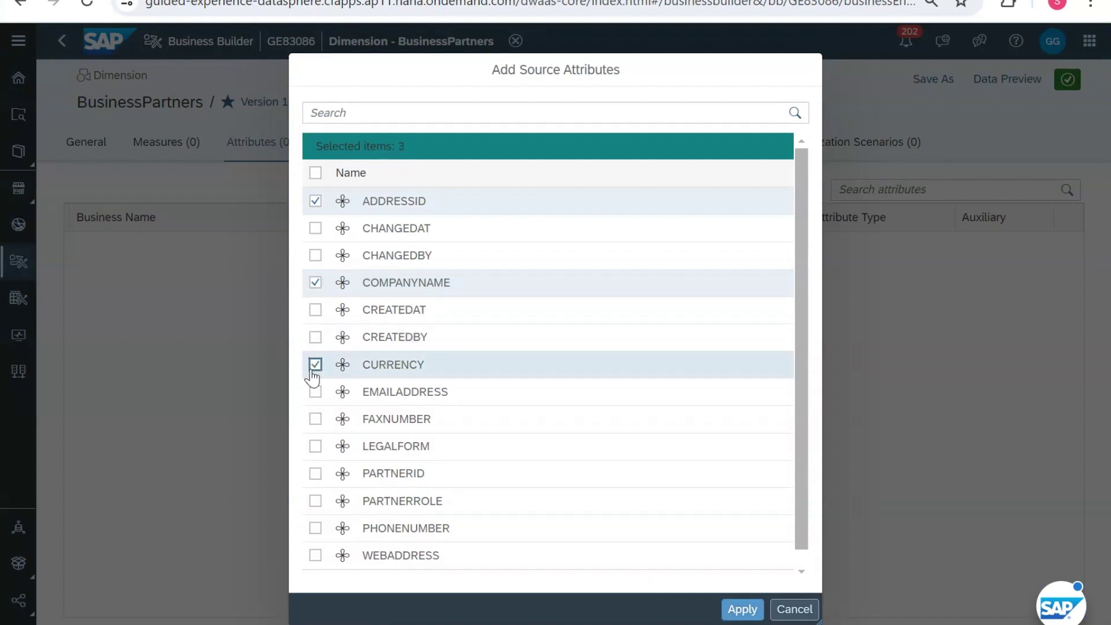
{"action": "left_click", "coordinate": [315, 391]}
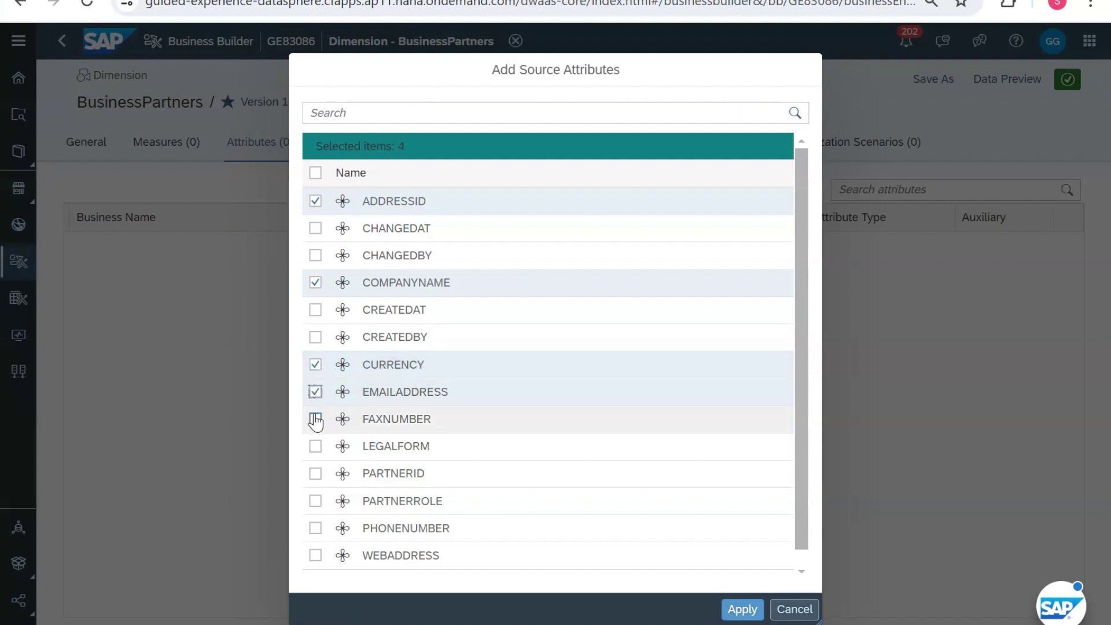
{"action": "left_click", "coordinate": [316, 421]}
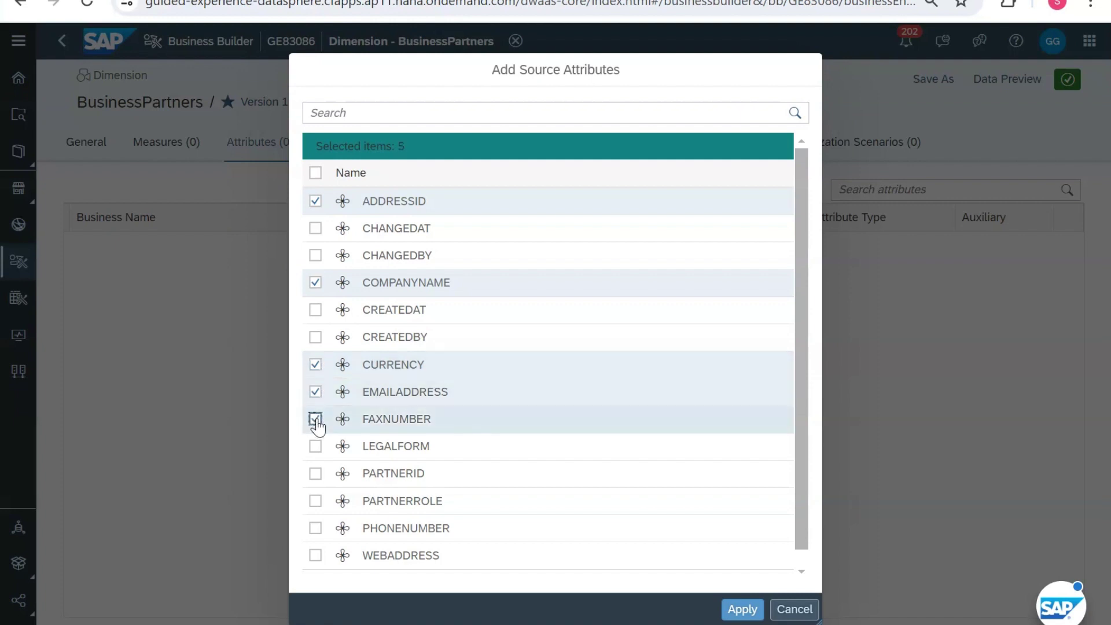
{"action": "left_click", "coordinate": [316, 472]}
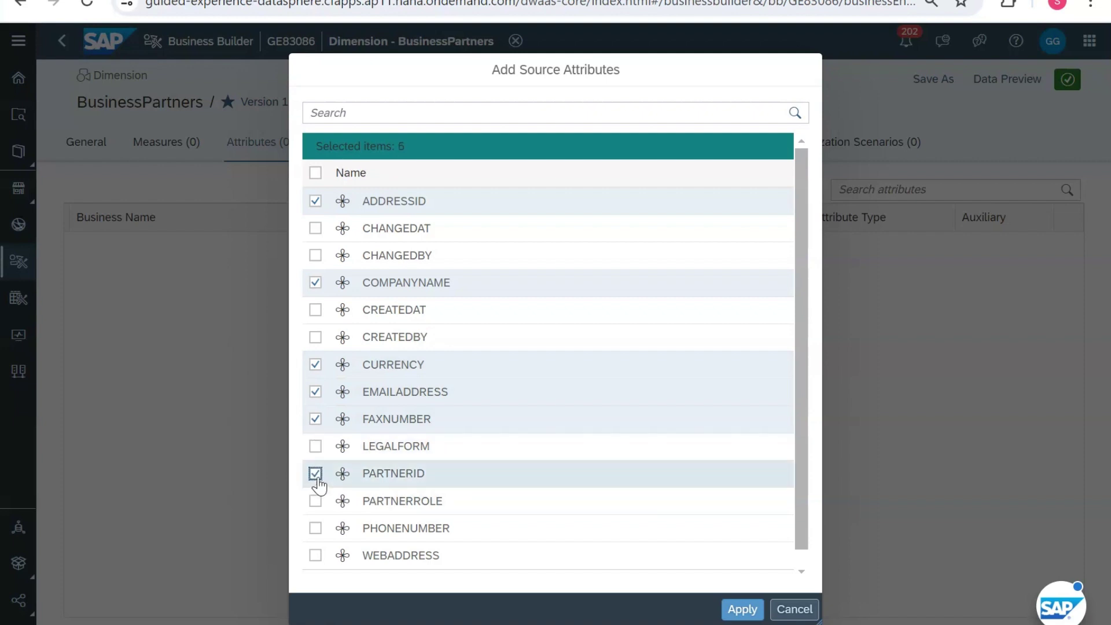
{"action": "left_click", "coordinate": [316, 480]}
{"action": "scroll", "coordinate": [316, 503], "scroll_direction": "down", "scroll_amount": 1}
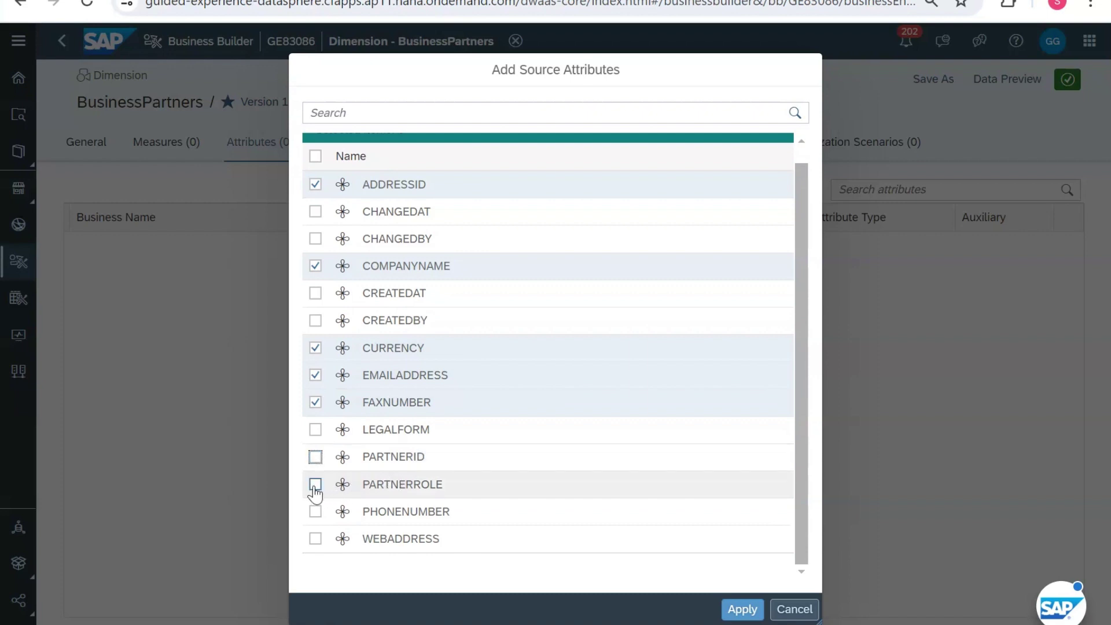
{"action": "left_click", "coordinate": [315, 489]}
{"action": "left_click", "coordinate": [315, 511]}
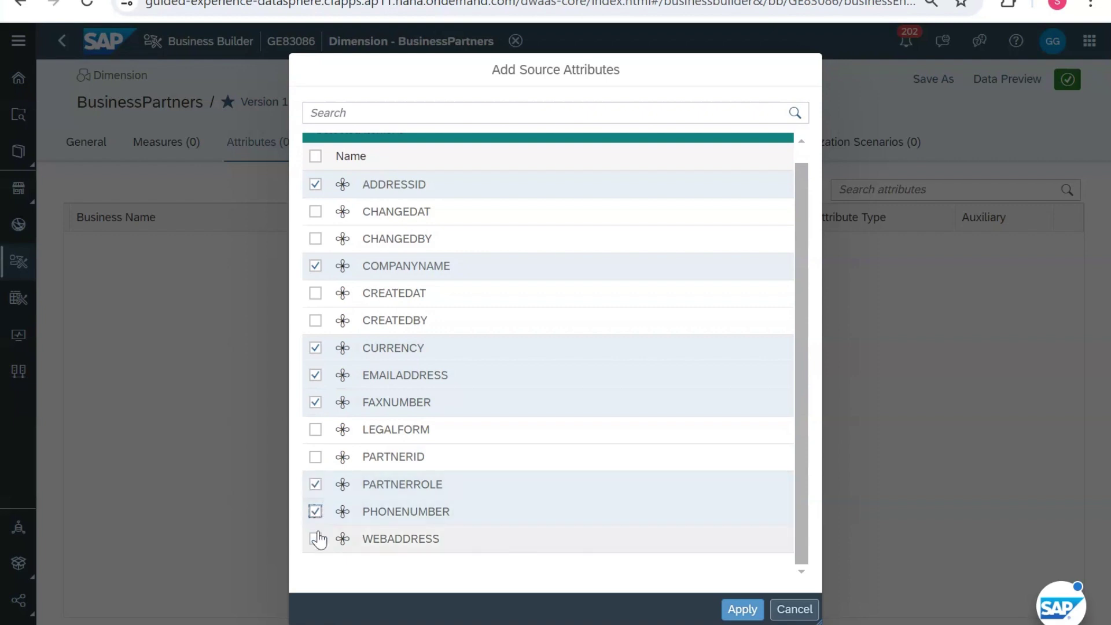
{"action": "left_click", "coordinate": [315, 539]}
{"action": "left_click", "coordinate": [742, 610]}
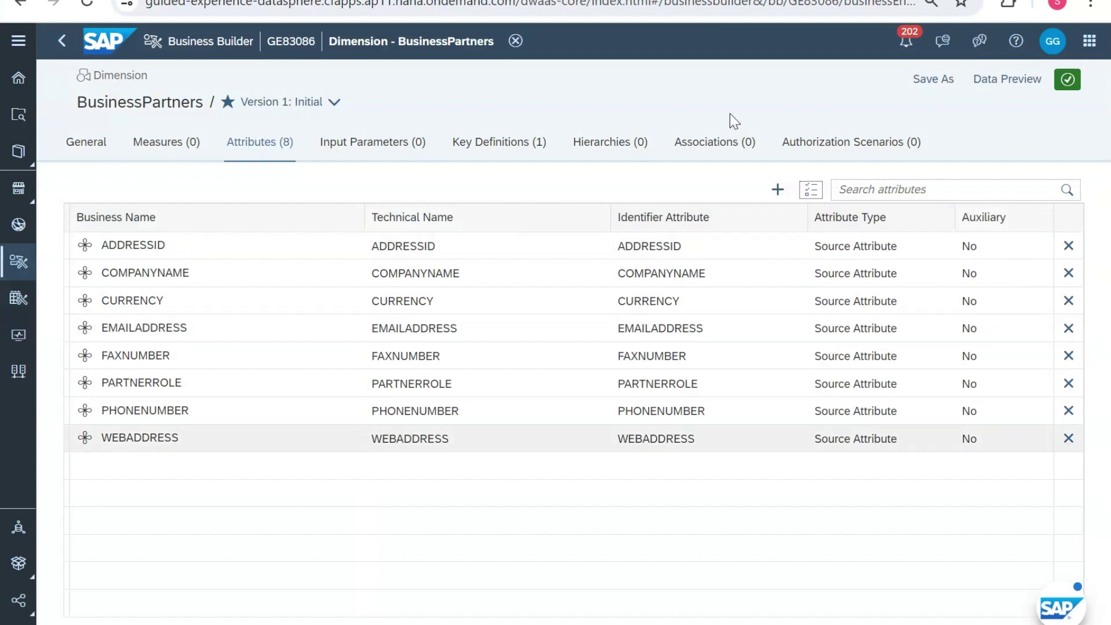
- Review the input parameters and hierarchies sections of the BusinessPartners dimension
{"action": "left_click", "coordinate": [384, 151]}
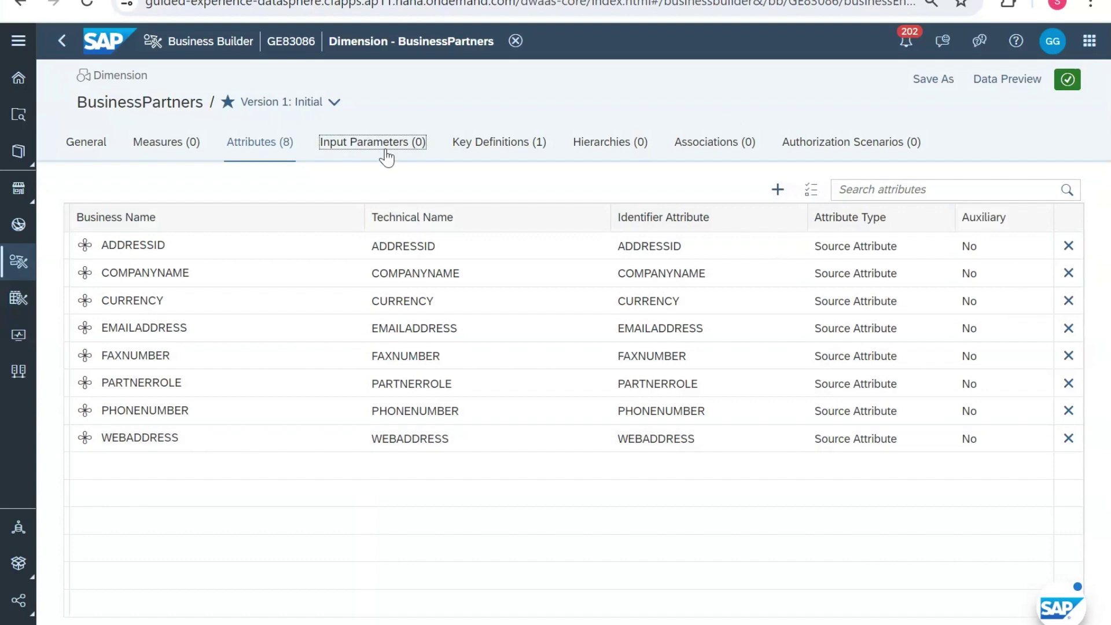
{"action": "left_click", "coordinate": [386, 155]}
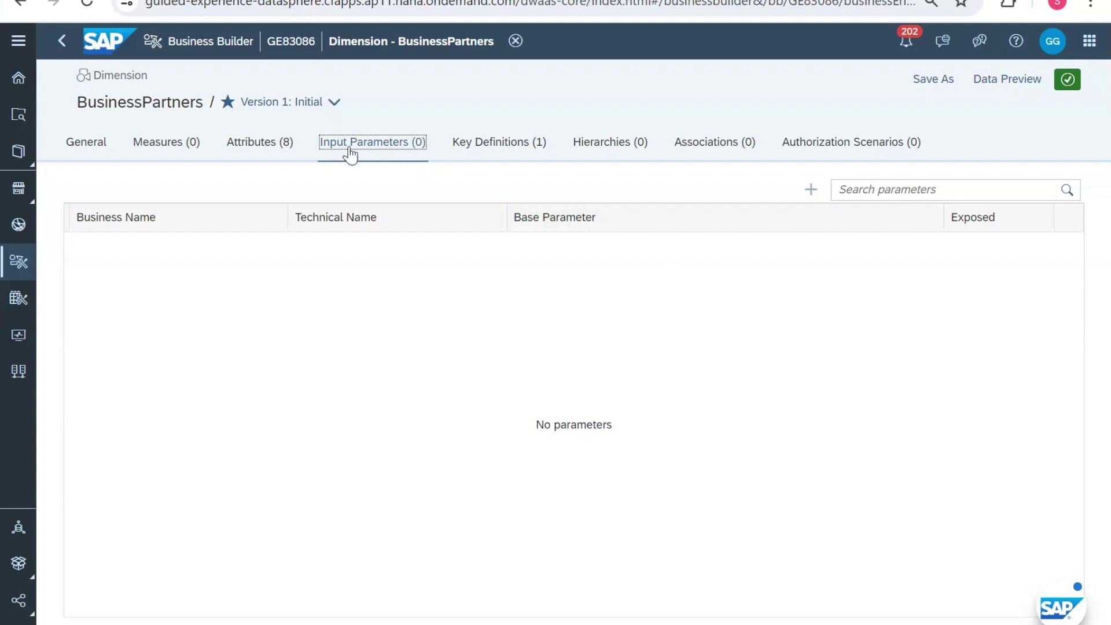
{"action": "left_click", "coordinate": [484, 148]}
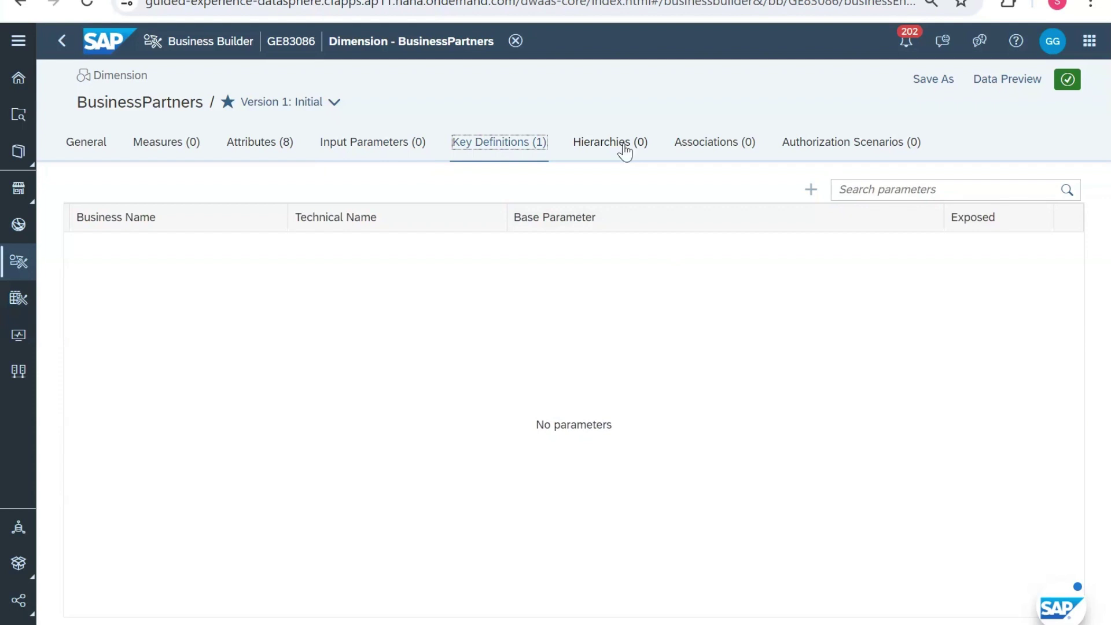
{"action": "left_click", "coordinate": [625, 151]}
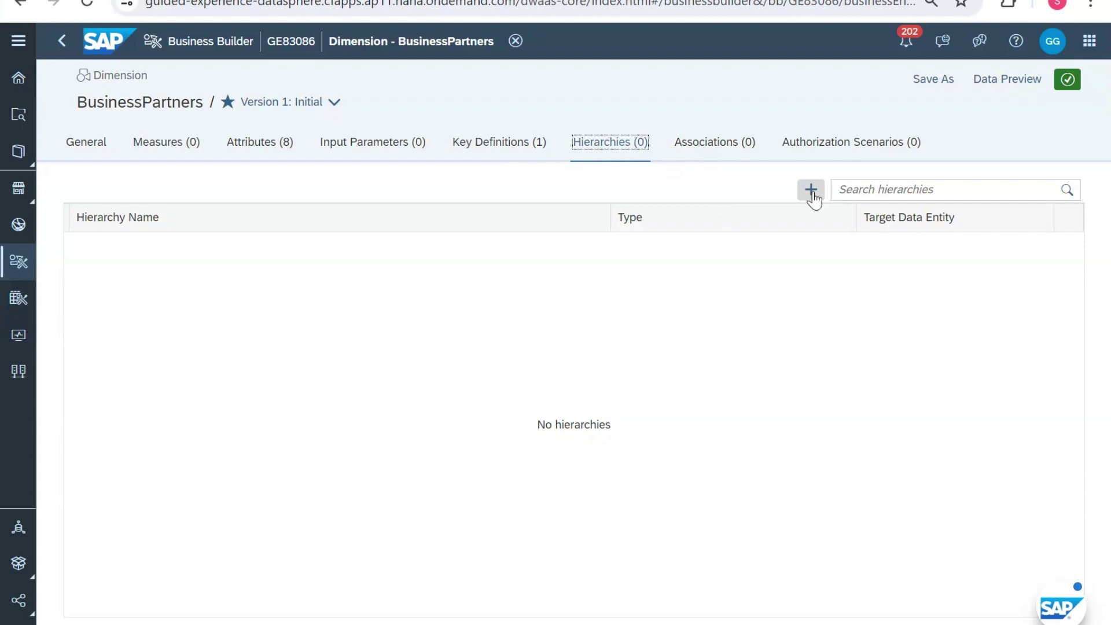
{"action": "left_click", "coordinate": [869, 191]}
{"action": "left_click", "coordinate": [773, 305]}
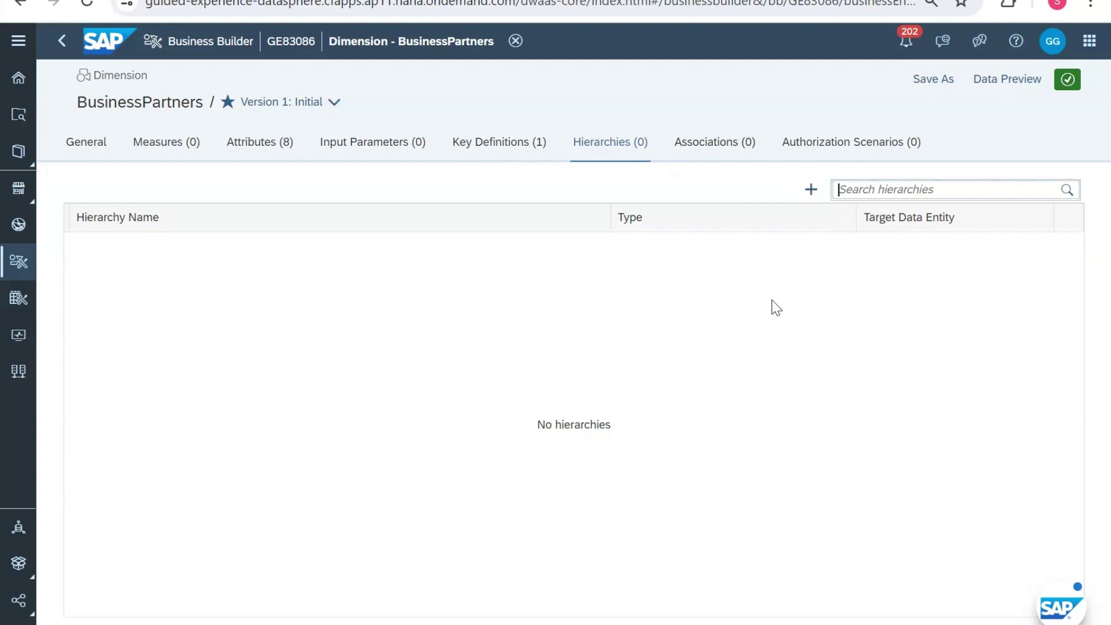
{"action": "left_click", "coordinate": [936, 181]}
{"action": "left_click", "coordinate": [929, 291]}
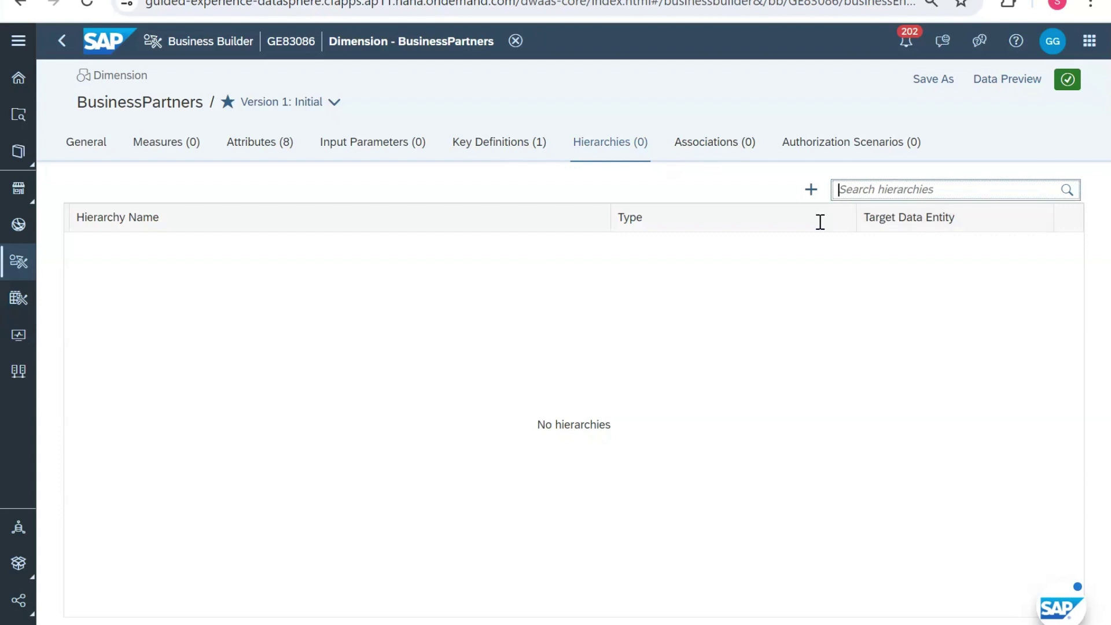
- Try to add an external hierarchy to the BusinessPartners dimension and choose its source data entity
{"action": "left_click", "coordinate": [810, 191]}
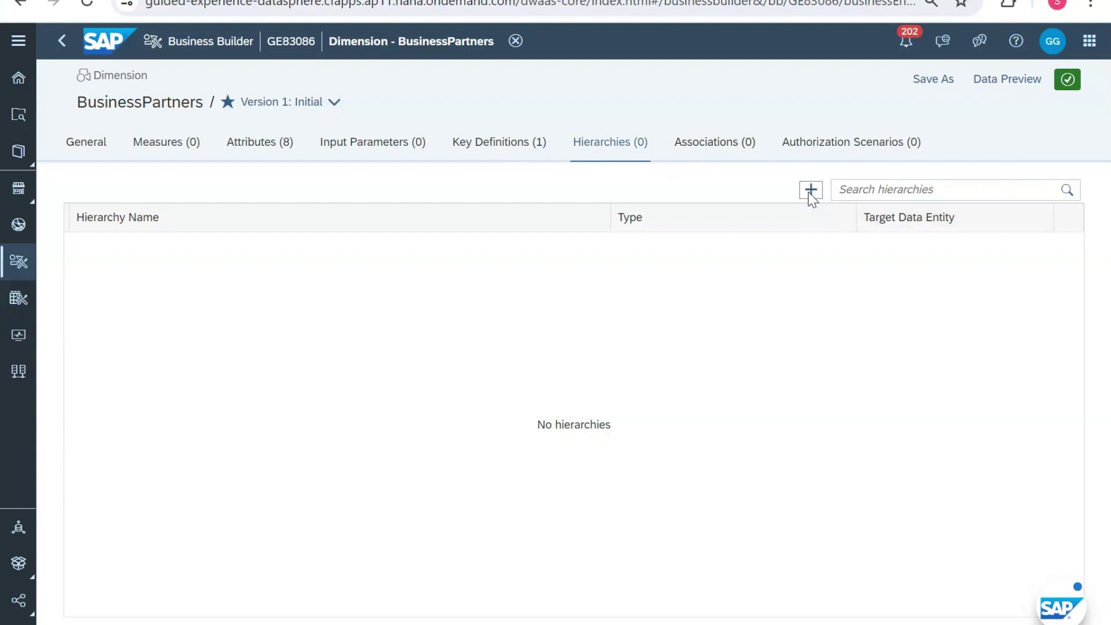
{"action": "left_click", "coordinate": [808, 192]}
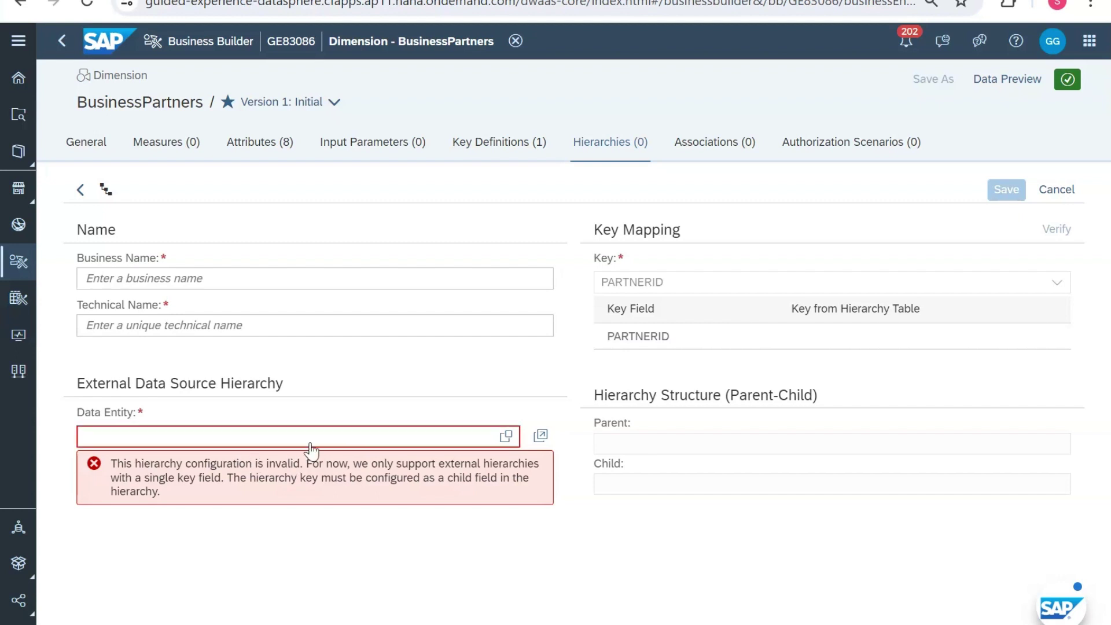
{"action": "left_click", "coordinate": [499, 440]}
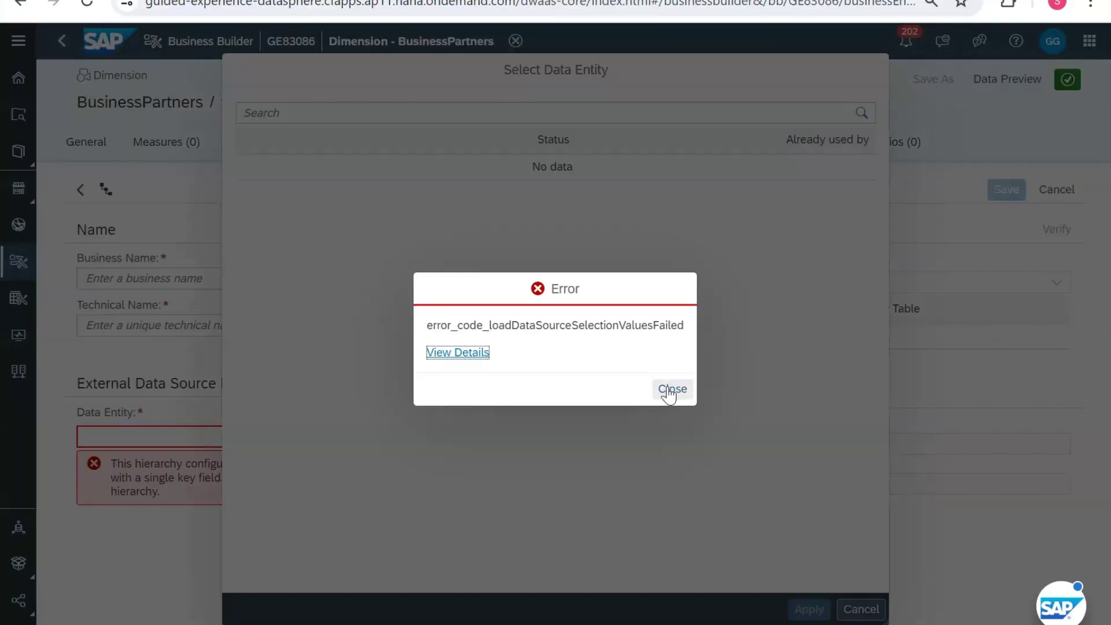
{"action": "left_click", "coordinate": [671, 389]}
{"action": "left_click", "coordinate": [861, 610]}
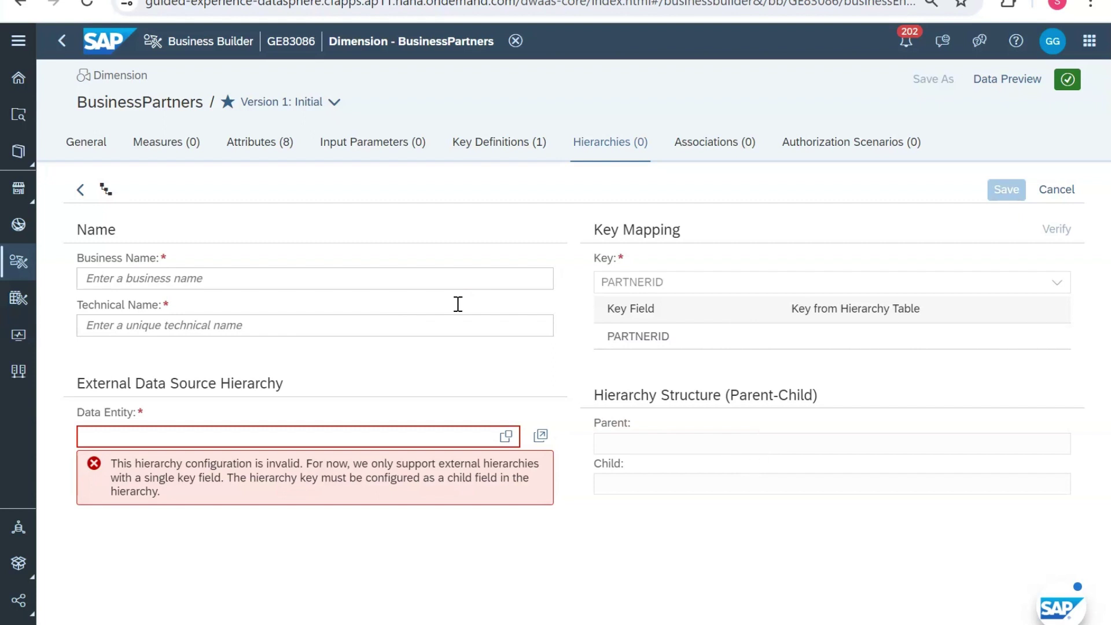
{"action": "left_click", "coordinate": [411, 280]}
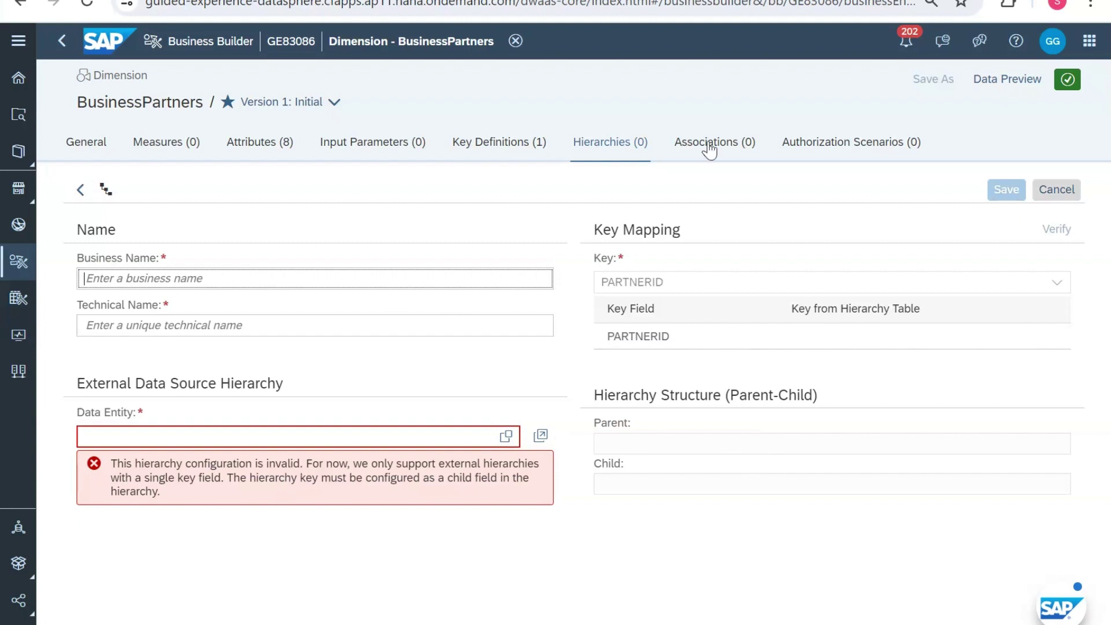
- Start a new association for the BusinessPartners dimension with Addresses as the target business entity
{"action": "key", "text": "shift+Tab"}
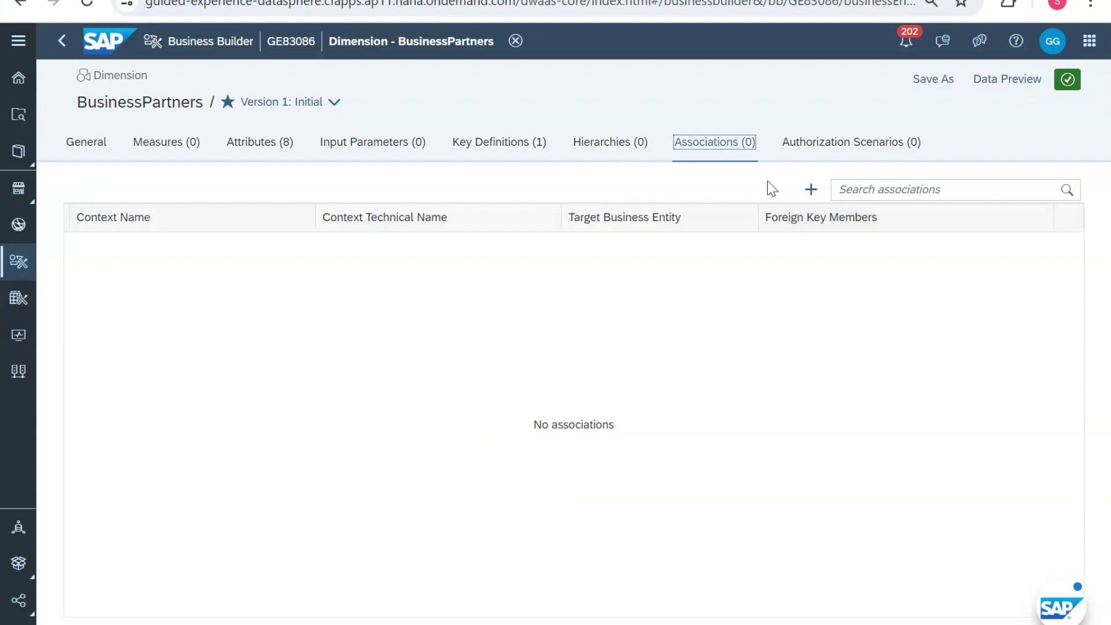
{"action": "left_click", "coordinate": [812, 191]}
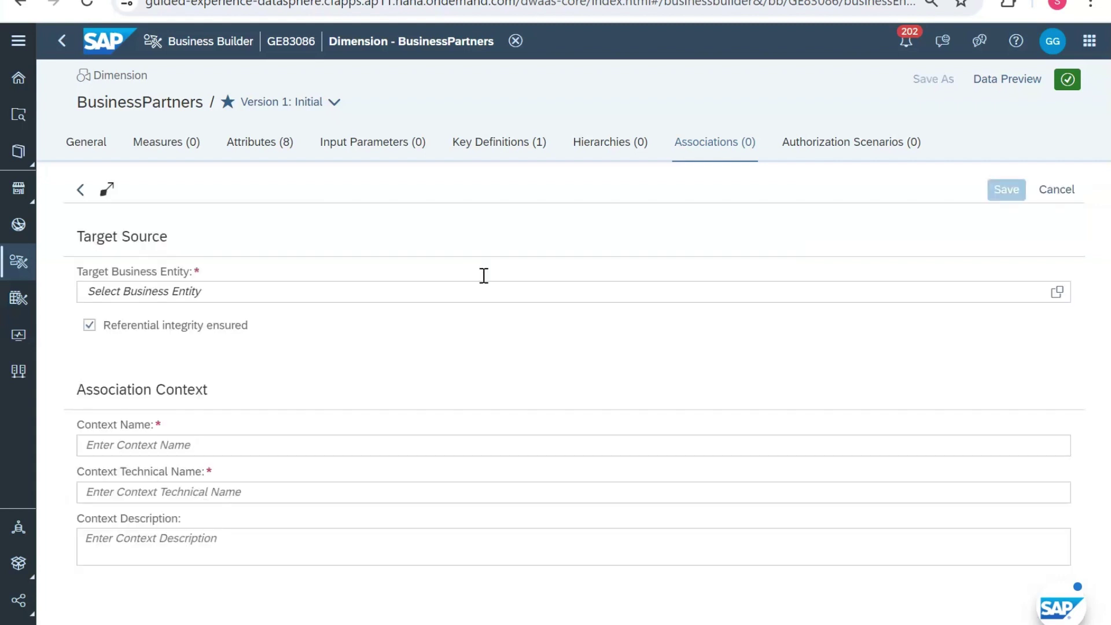
{"action": "left_click", "coordinate": [1057, 294]}
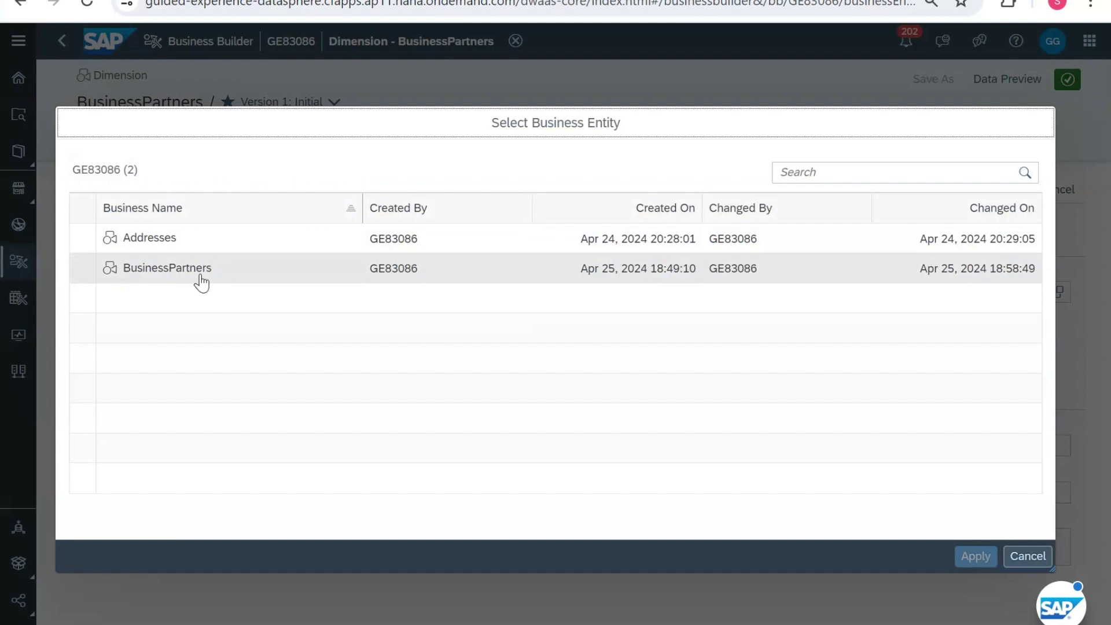
{"action": "left_click", "coordinate": [152, 245]}
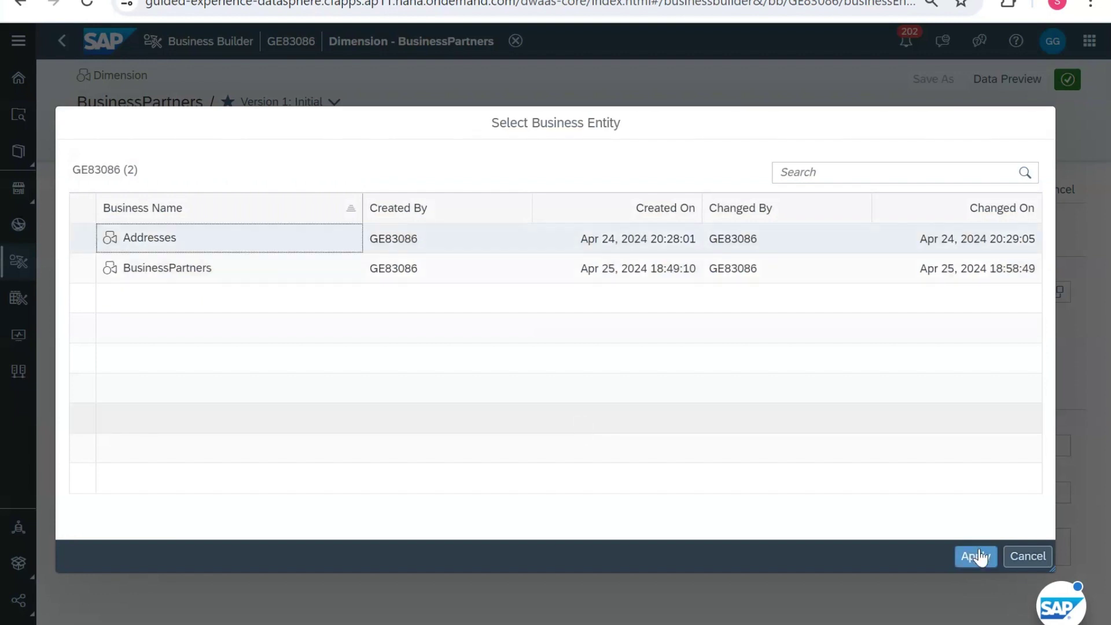
{"action": "left_click", "coordinate": [977, 556]}
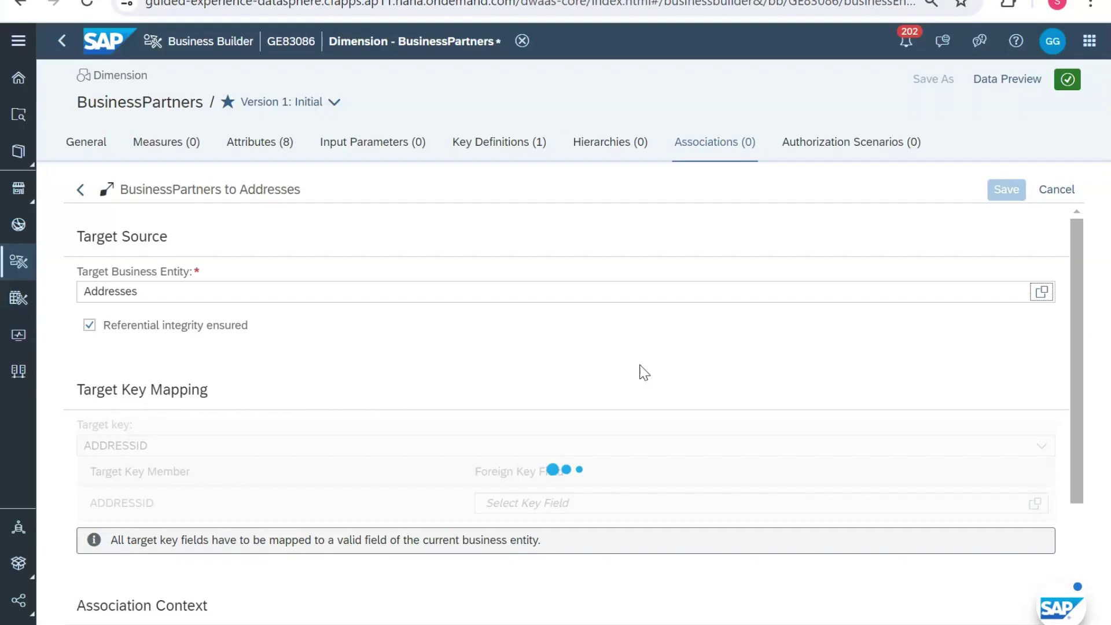
- Map the association's target key member ADDRESSID to the foreign key field ADDRESSID
{"action": "scroll", "coordinate": [537, 457], "scroll_direction": "down", "scroll_amount": 1}
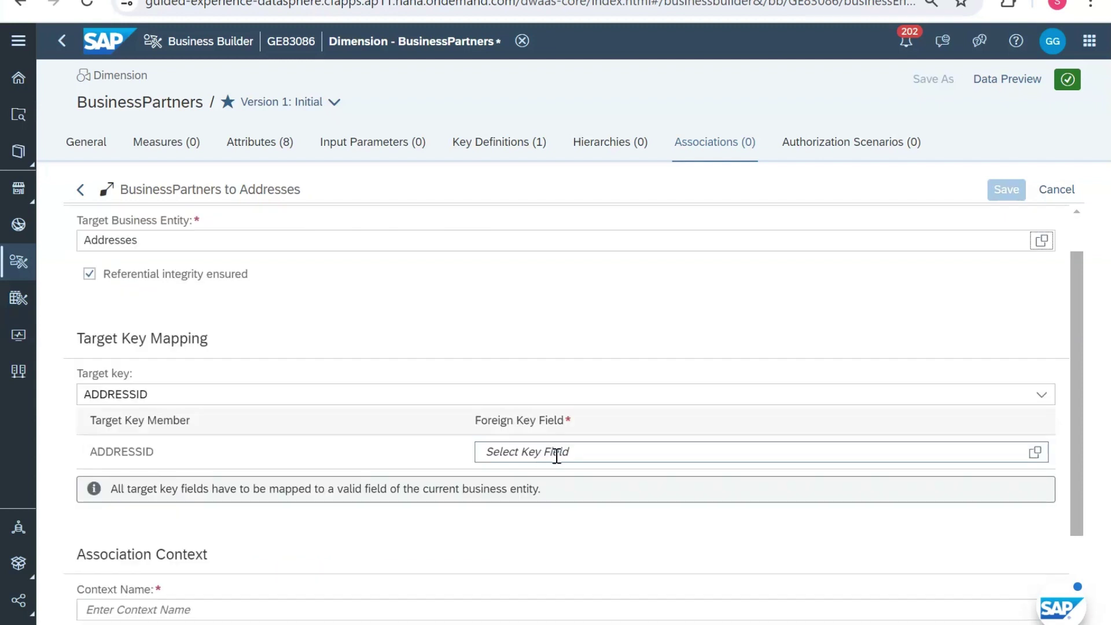
{"action": "left_click", "coordinate": [1035, 452]}
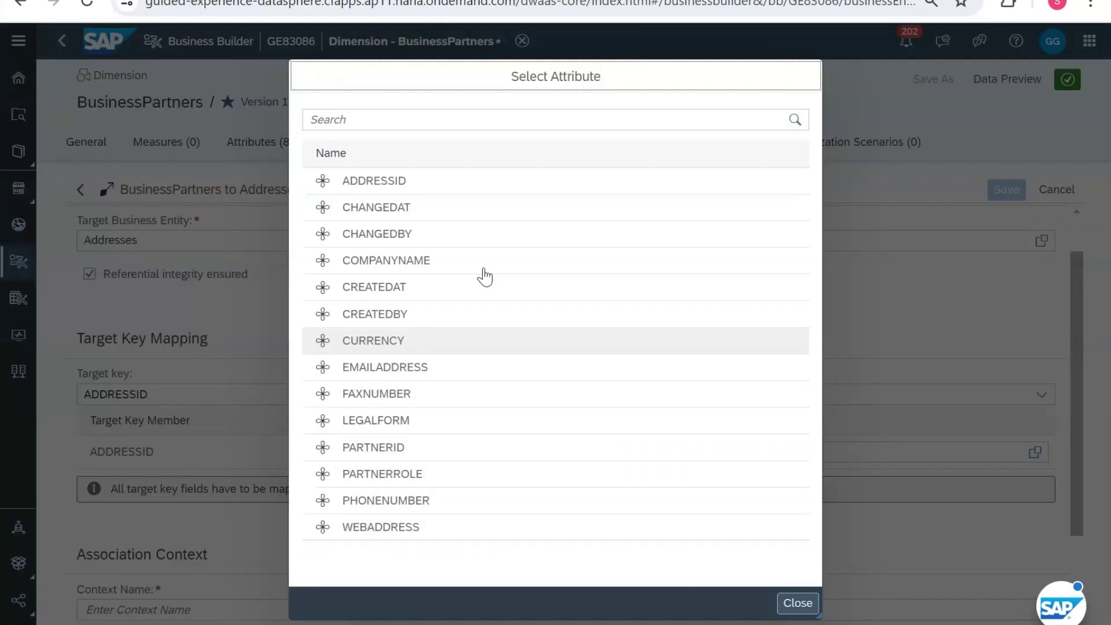
{"action": "left_click", "coordinate": [373, 180]}
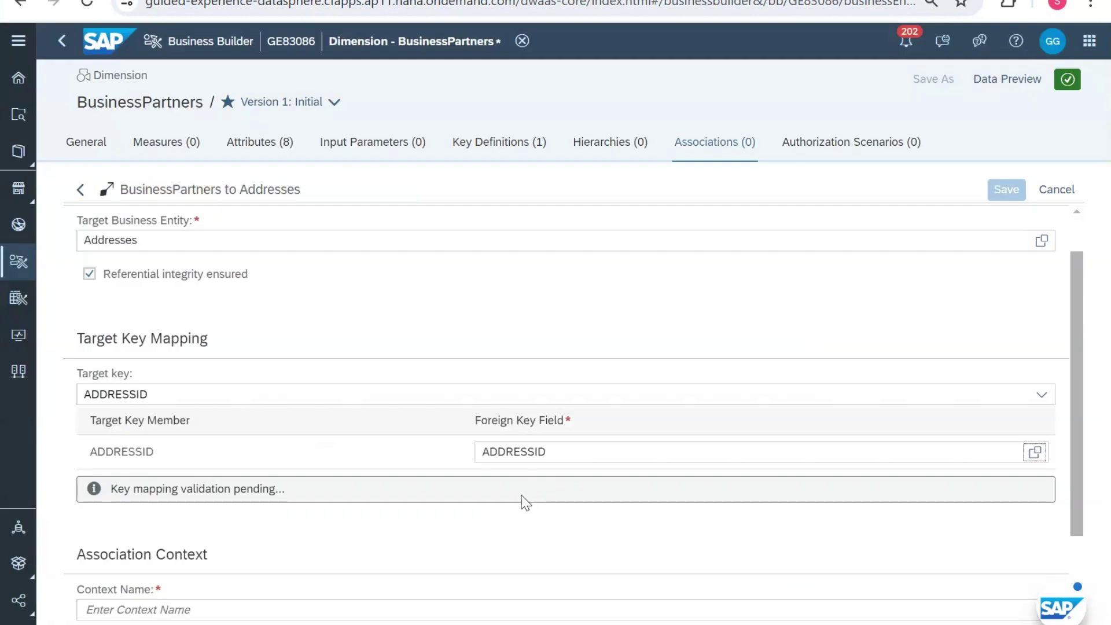
- Name the association context Address, with Address as its technical name, and save the association from BusinessPartners to Addresses
{"action": "scroll", "coordinate": [525, 502], "scroll_direction": "down", "scroll_amount": 1}
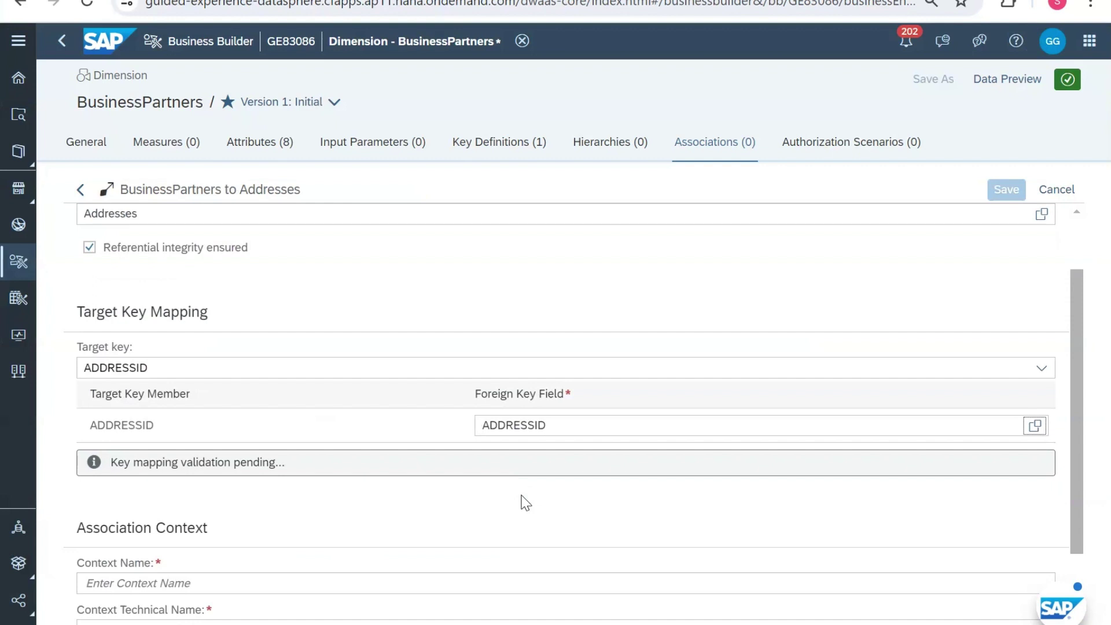
{"action": "scroll", "coordinate": [463, 486], "scroll_direction": "down", "scroll_amount": 2}
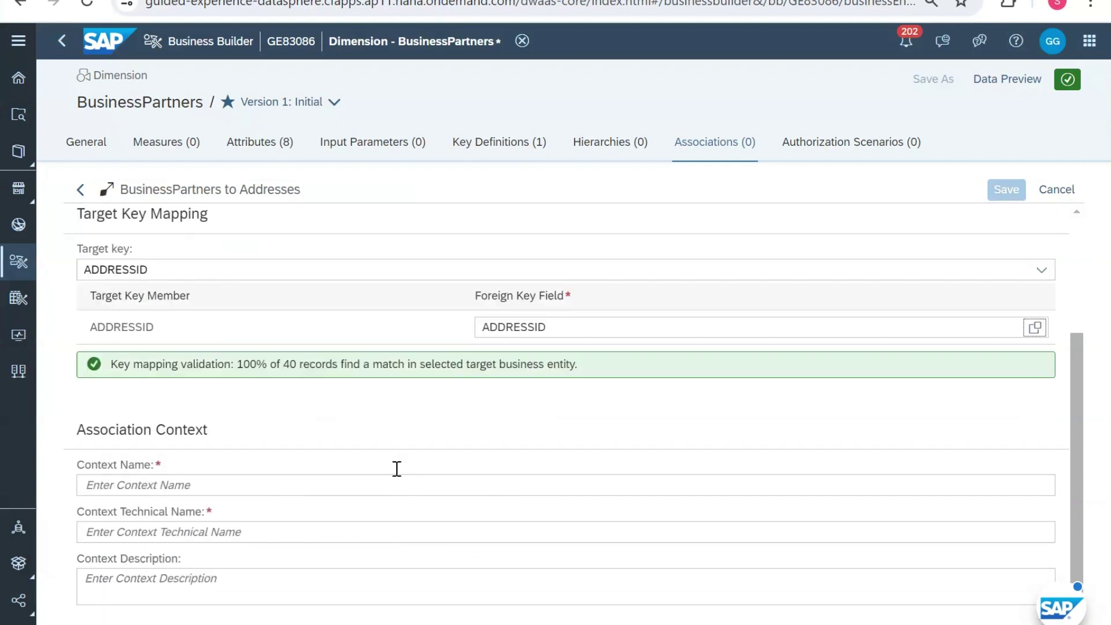
{"action": "left_click", "coordinate": [237, 470]}
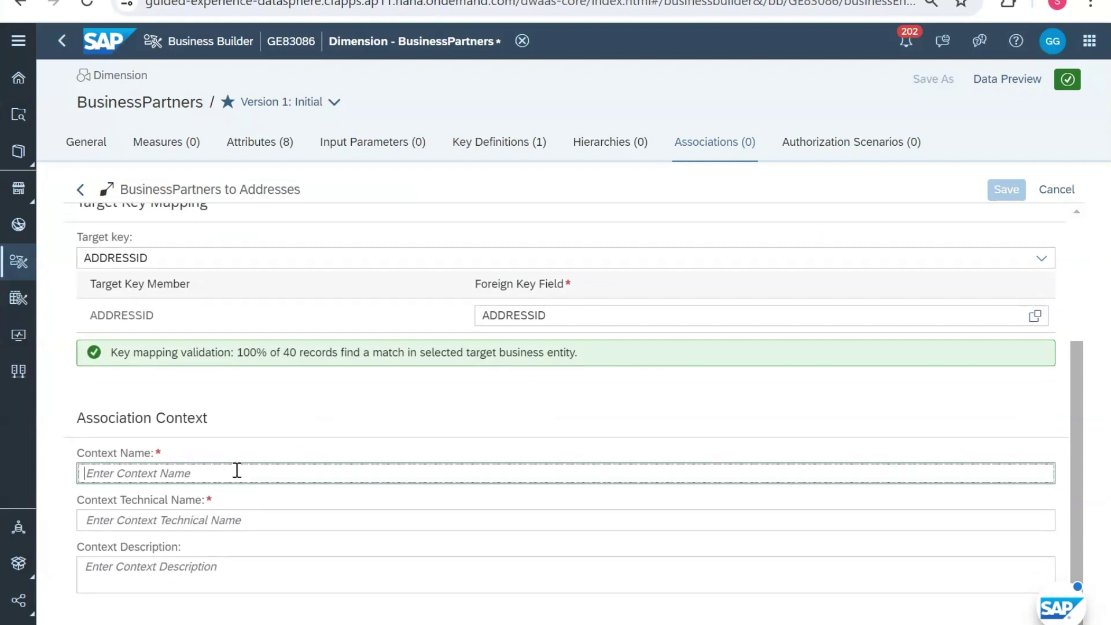
{"action": "type", "text": "a"}
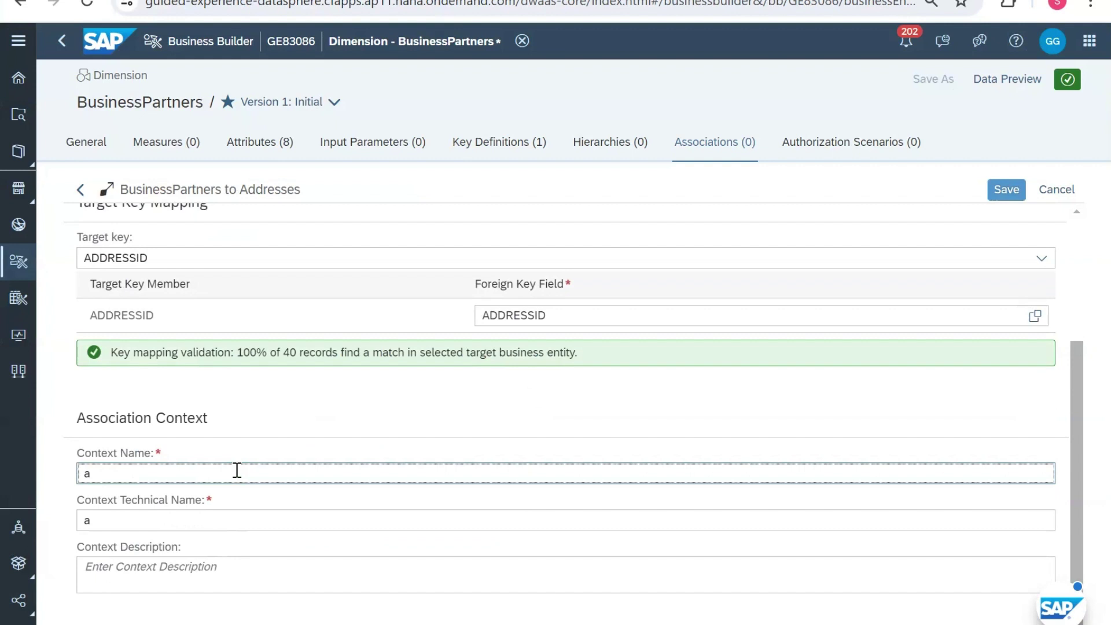
{"action": "type", "text": "A"}
{"action": "key", "text": "BackSpace"}
{"action": "key", "text": "BackSpace"}
{"action": "type", "text": "A"}
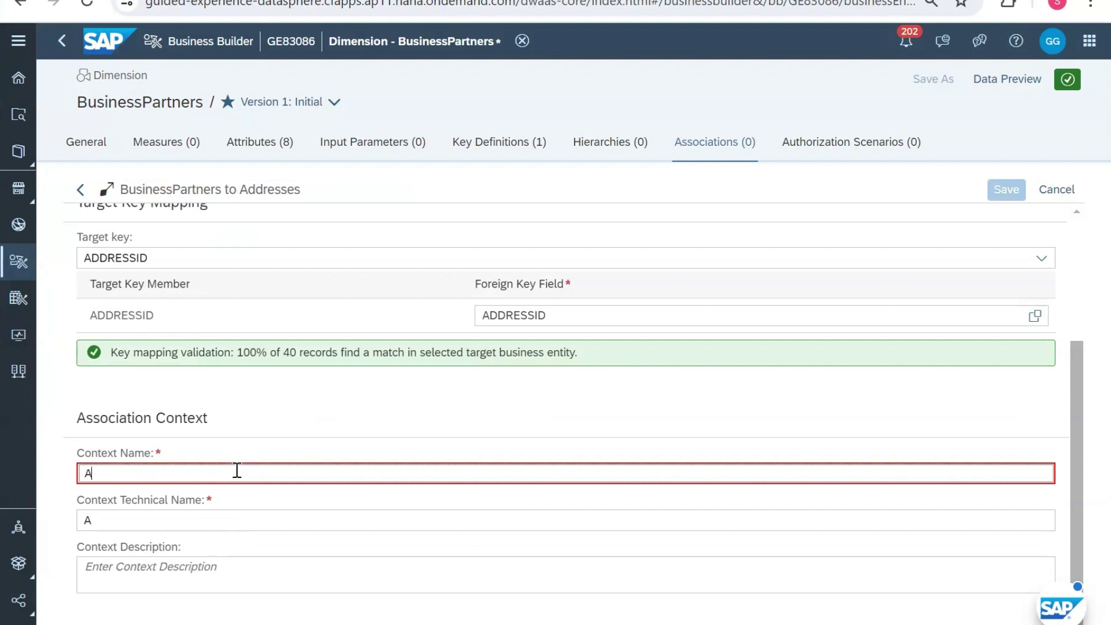
{"action": "type", "text": "ddress"}
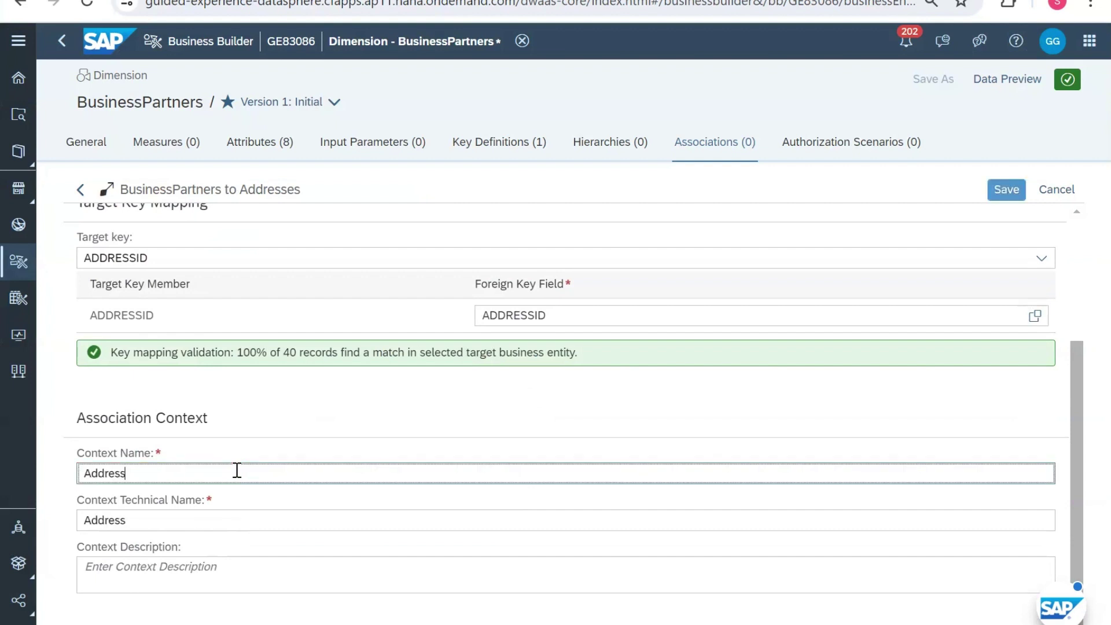
{"action": "left_click", "coordinate": [290, 583]}
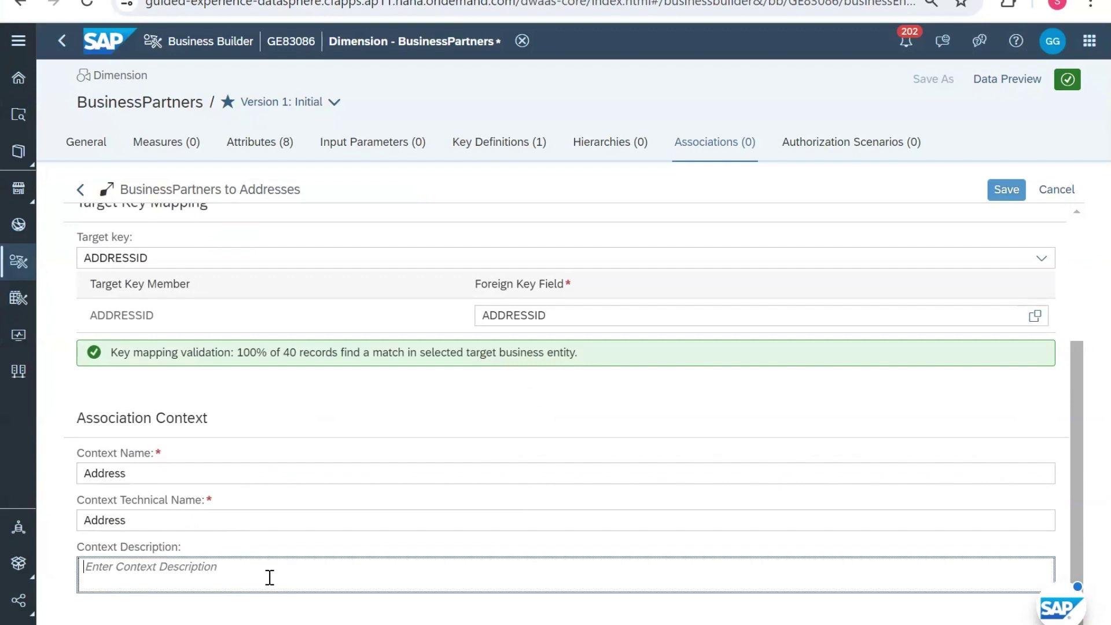
{"action": "key", "text": "Tab"}
{"action": "key", "text": "Return"}
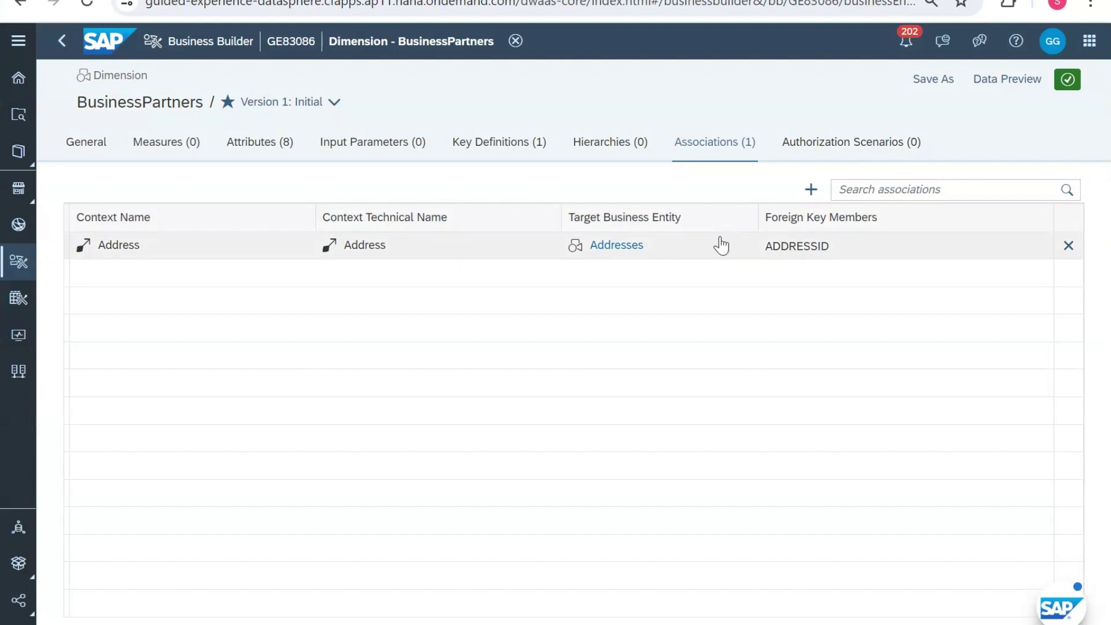
- Try to add an authorization scenario to the BusinessPartners dimension and select its business name
{"action": "left_click", "coordinate": [827, 142]}
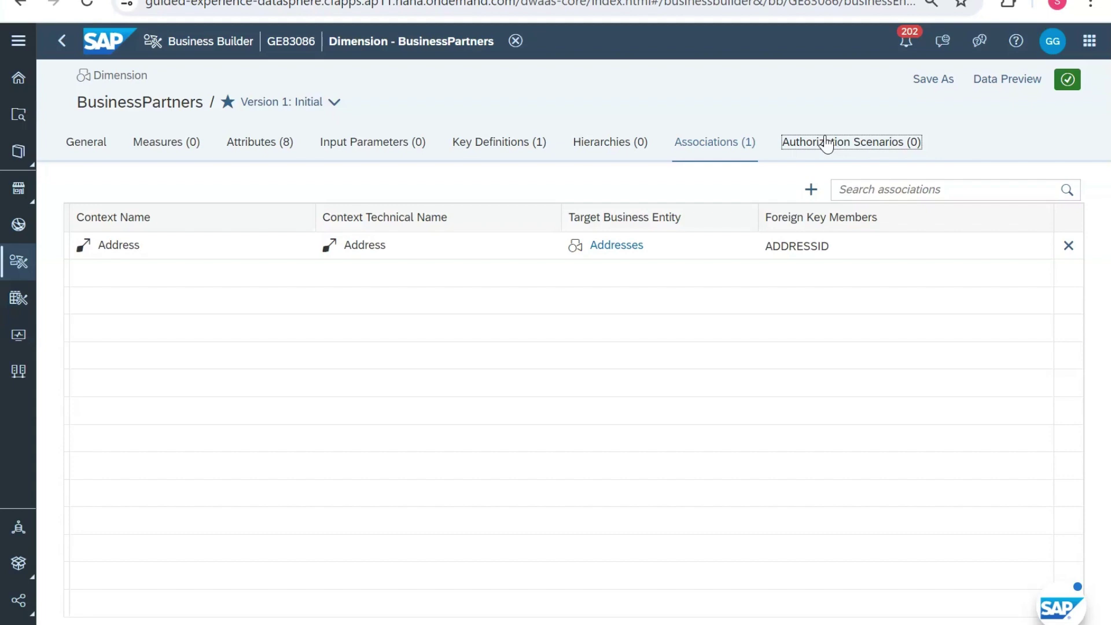
{"action": "left_click", "coordinate": [845, 145]}
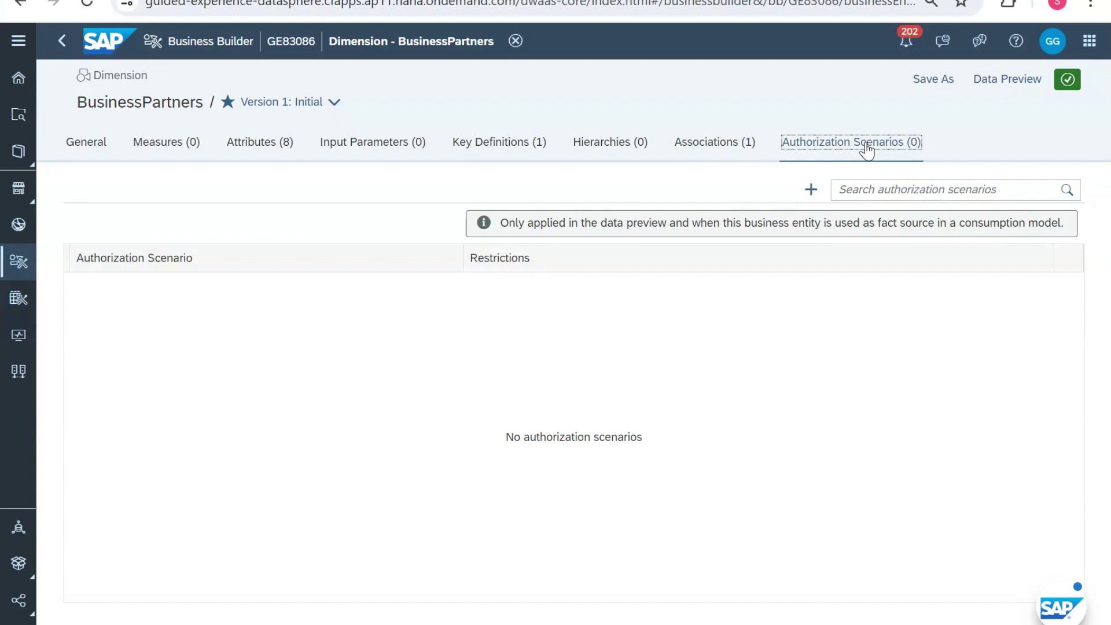
{"action": "left_click", "coordinate": [812, 191]}
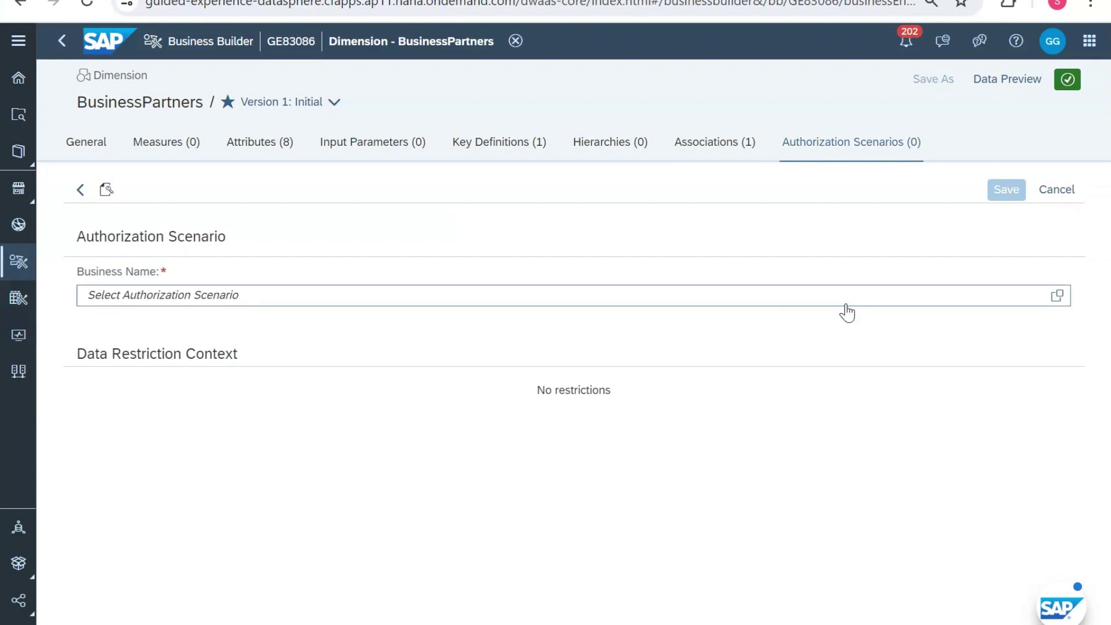
{"action": "left_click", "coordinate": [1058, 296]}
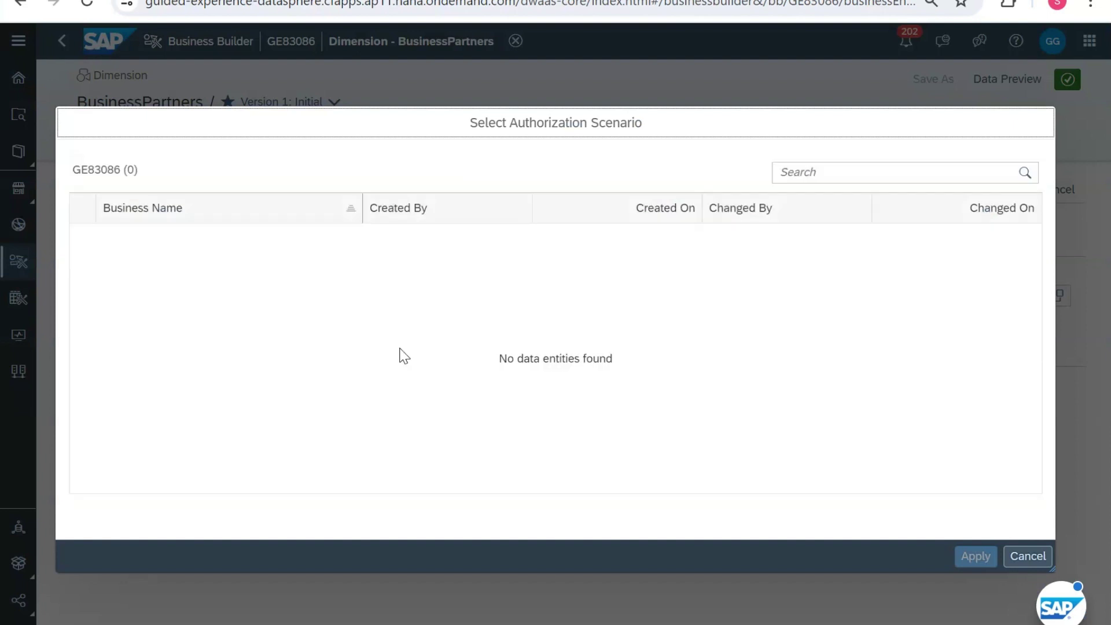
{"action": "key", "text": "Escape"}
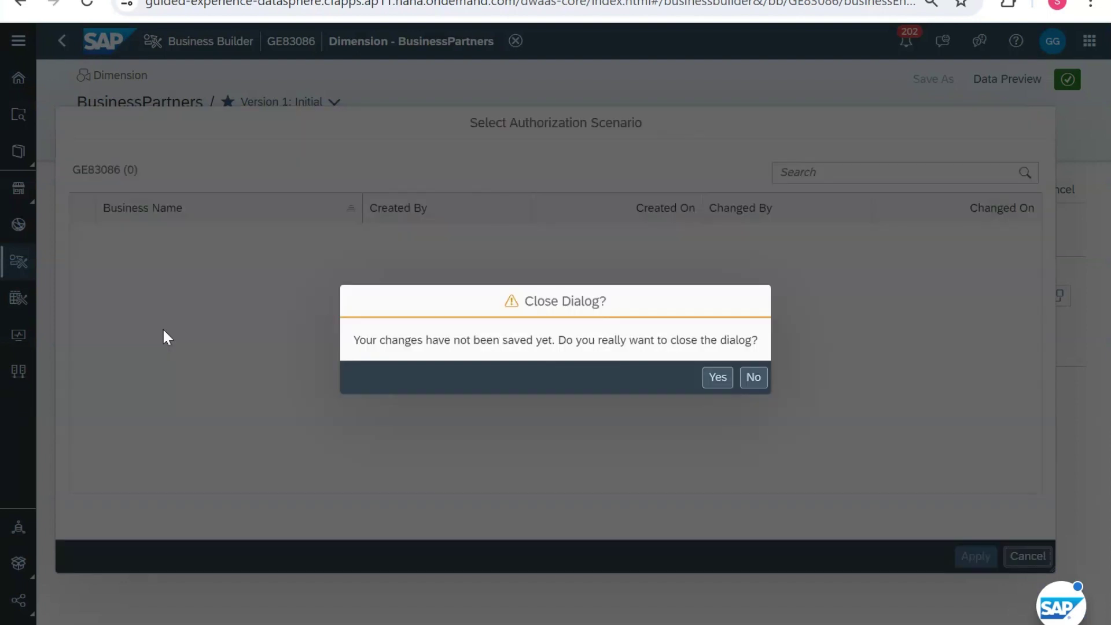
{"action": "left_click", "coordinate": [730, 383]}
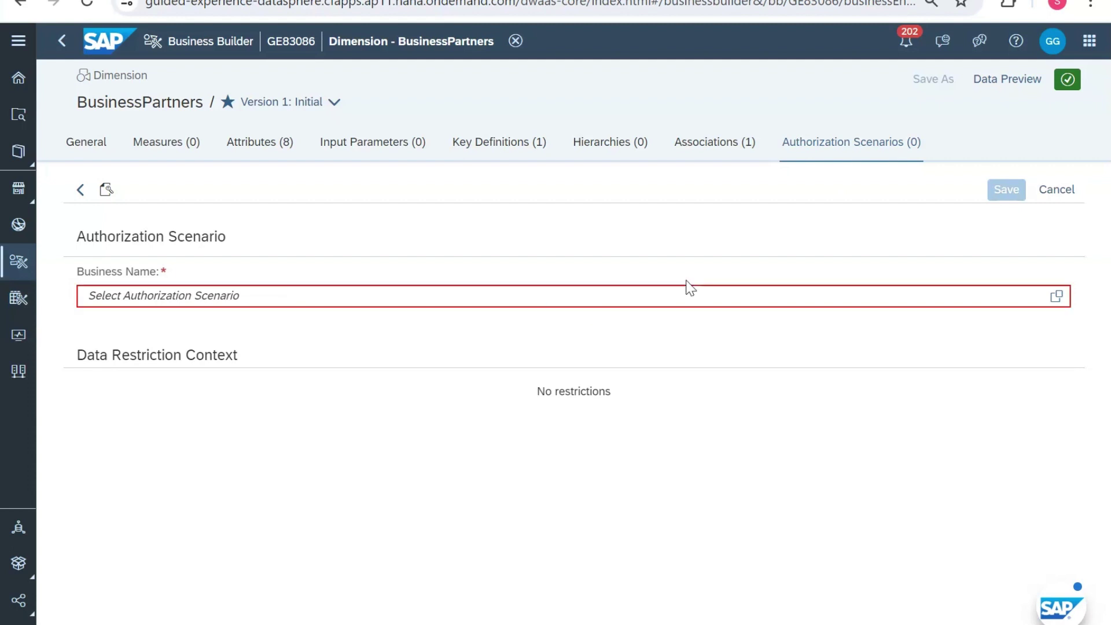
{"action": "left_click", "coordinate": [1054, 193]}
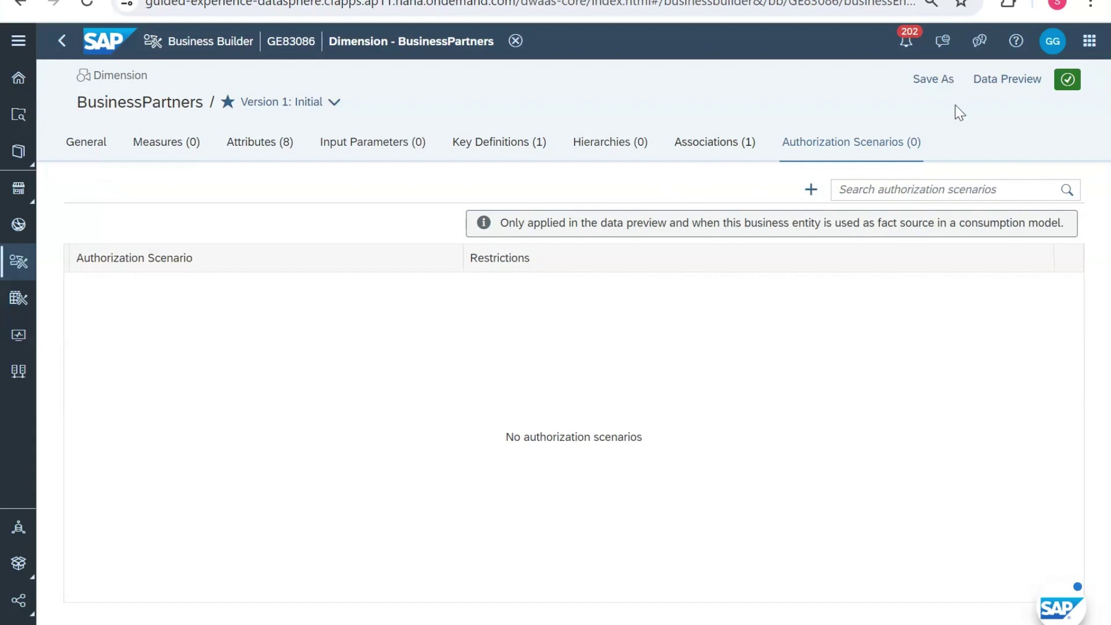
- Add the remaining source attribute to the BusinessPartners dimension and preview its data with the ADDRESSID and COMPANYNAME fields
{"action": "left_click", "coordinate": [260, 142]}
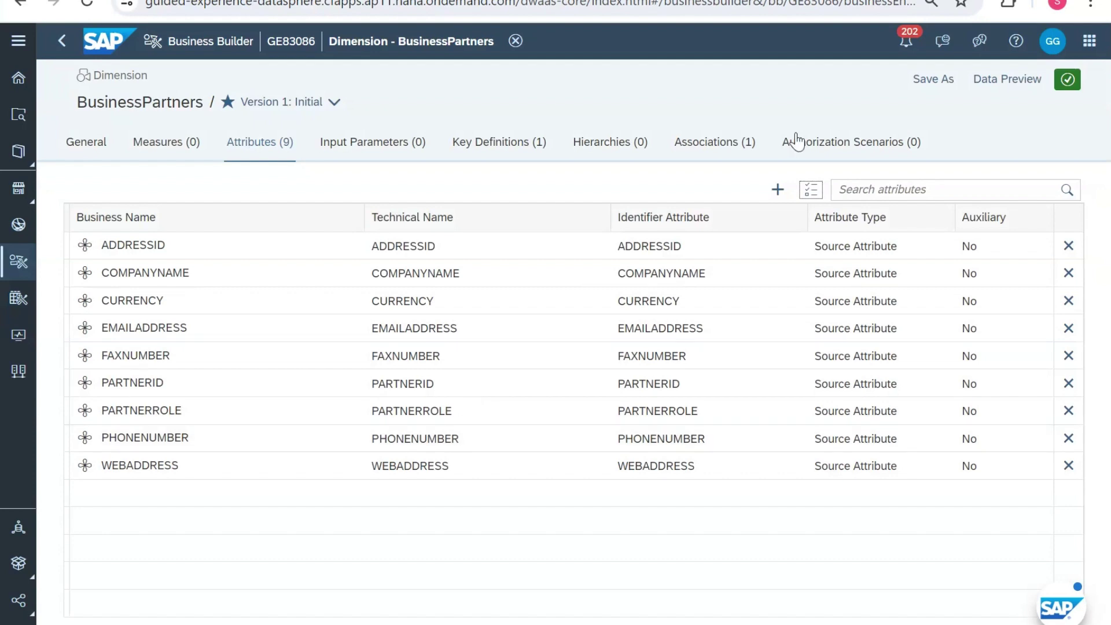
{"action": "left_click", "coordinate": [995, 85]}
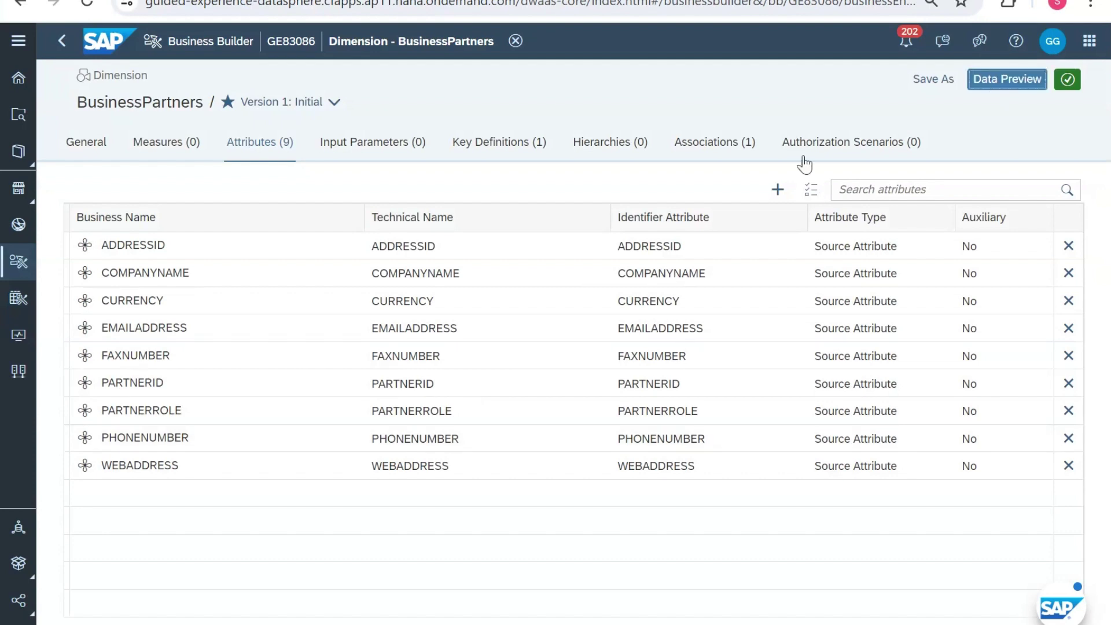
{"action": "left_click", "coordinate": [776, 184]}
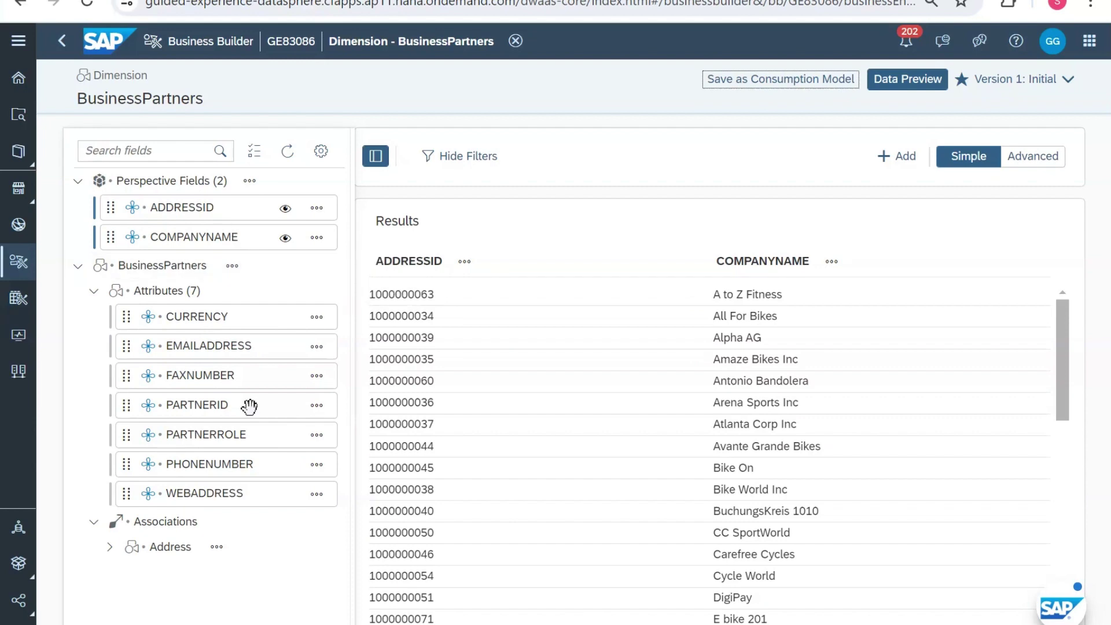
- Place PARTNERID first among the perspective fields and remove ADDRESSID from the perspective
{"action": "left_click_drag", "start_coordinate": [237, 209], "coordinate": [237, 210]}
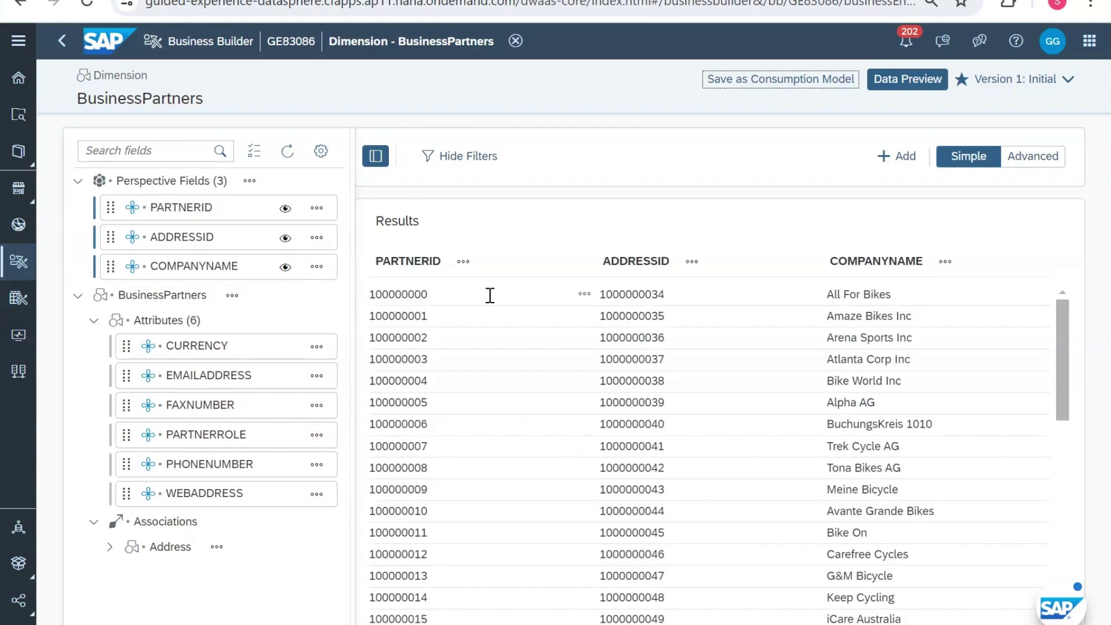
{"action": "left_click", "coordinate": [318, 240]}
{"action": "left_click", "coordinate": [371, 231]}
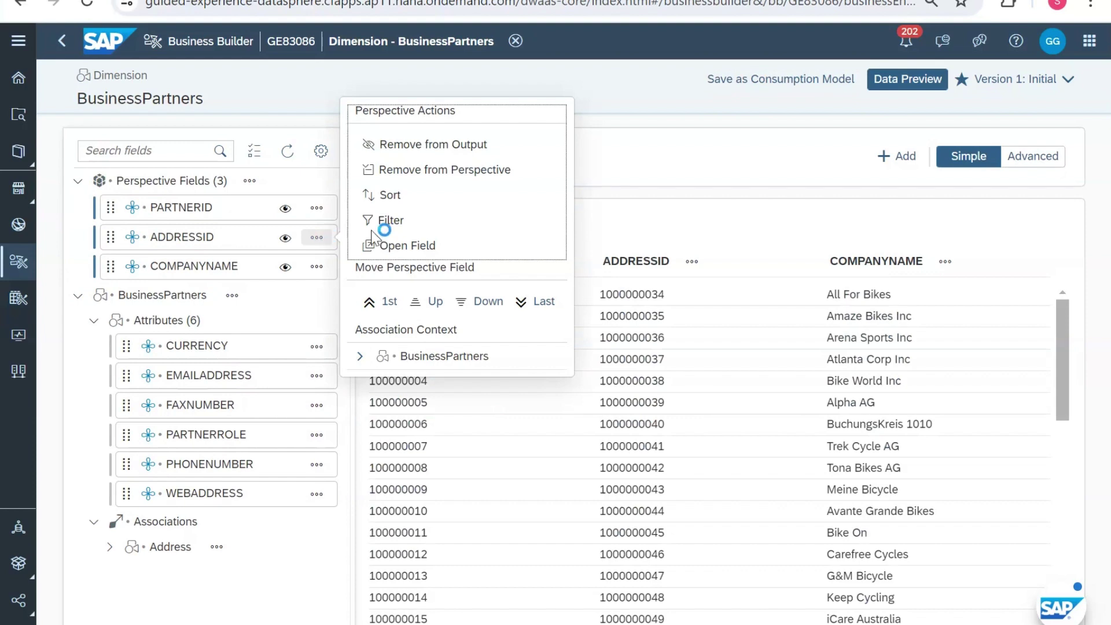
{"action": "left_click", "coordinate": [408, 183]}
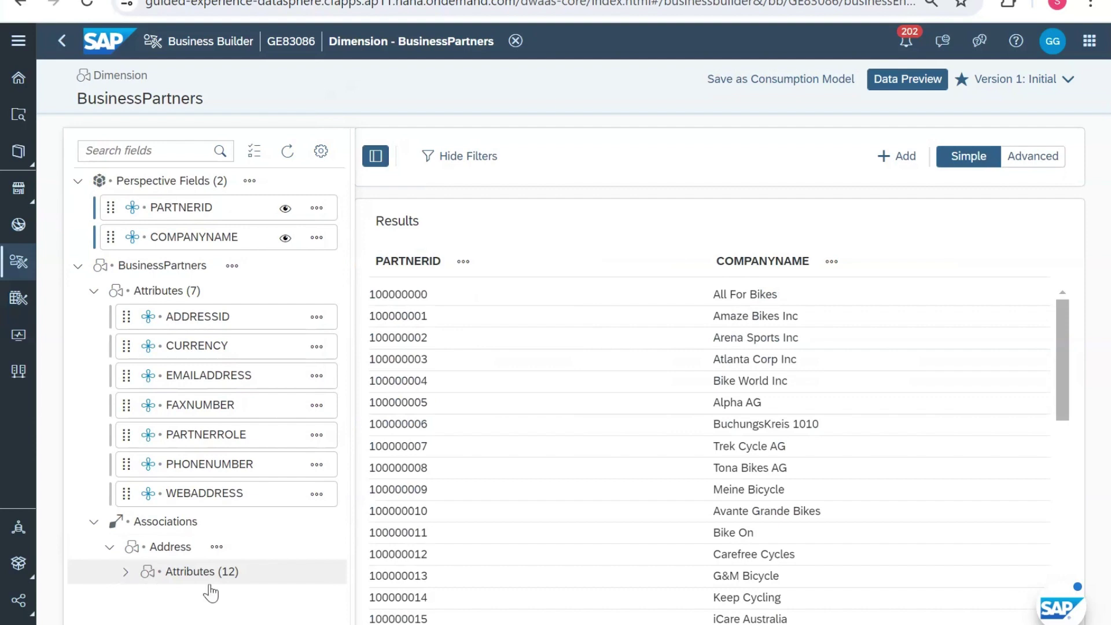
- Add the CITY attribute of the associated Address dimension to the perspective and open that field's actions
{"action": "left_click", "coordinate": [210, 586]}
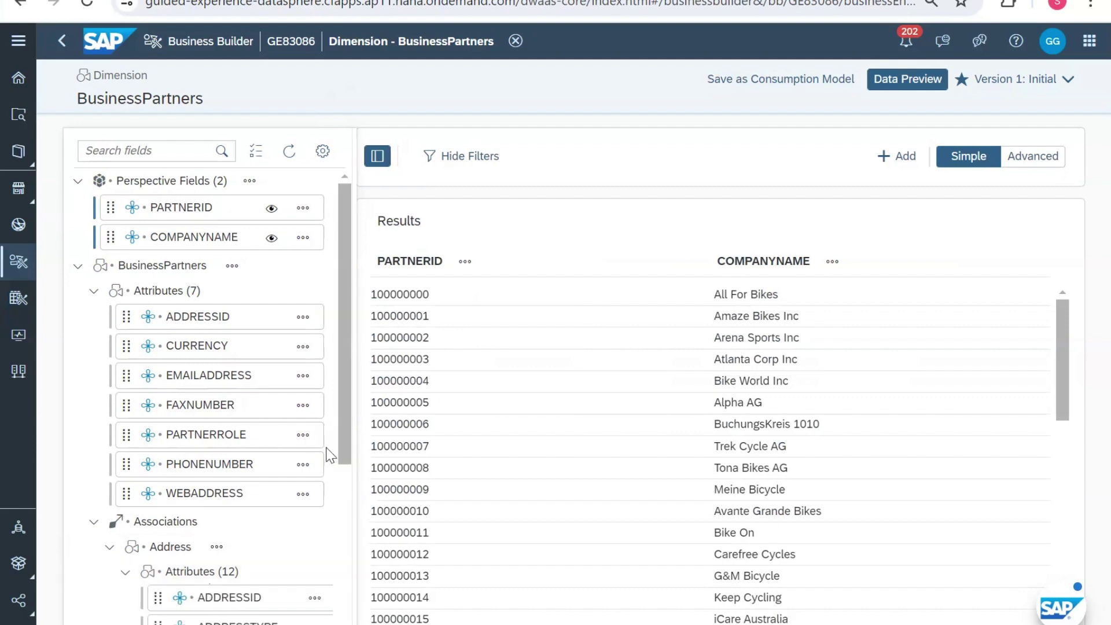
{"action": "left_click_drag", "start_coordinate": [342, 457], "coordinate": [342, 554]}
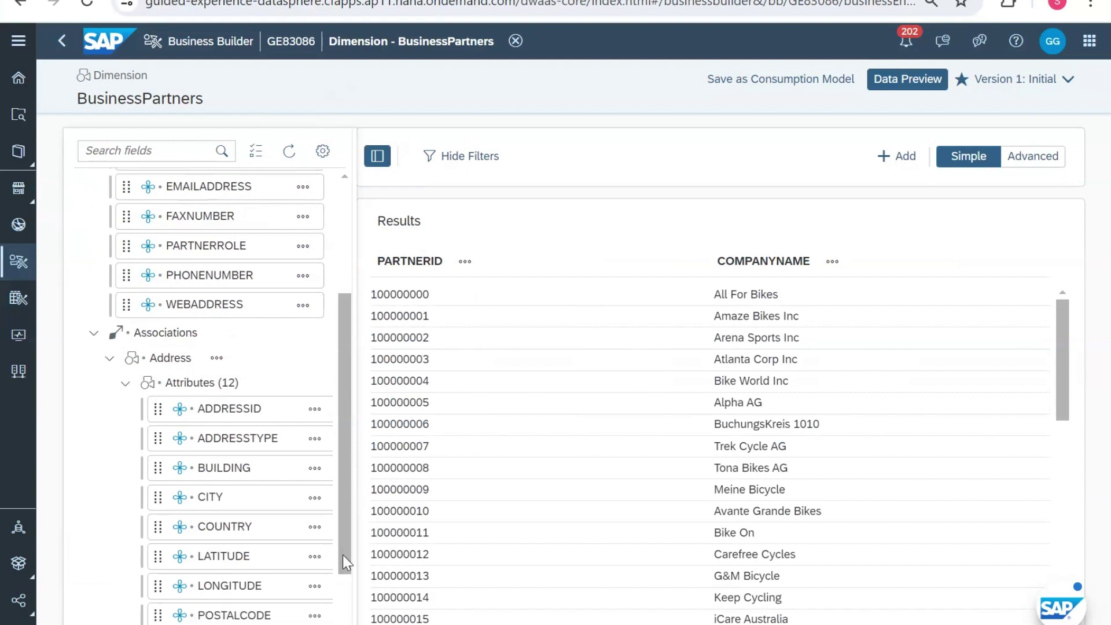
{"action": "left_click", "coordinate": [316, 499]}
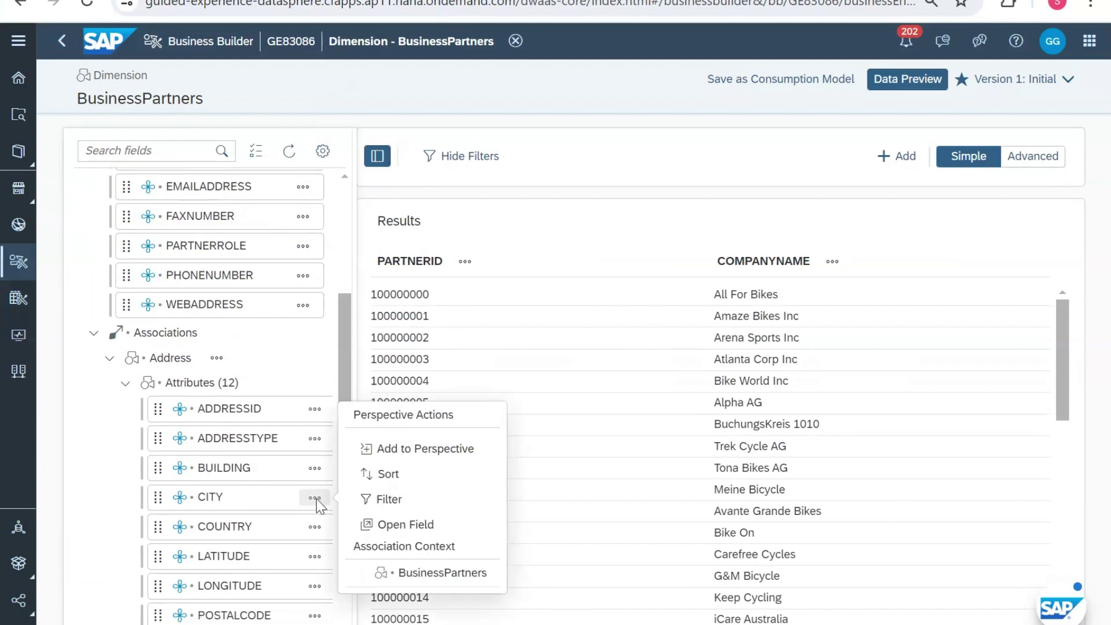
{"action": "left_click", "coordinate": [396, 454]}
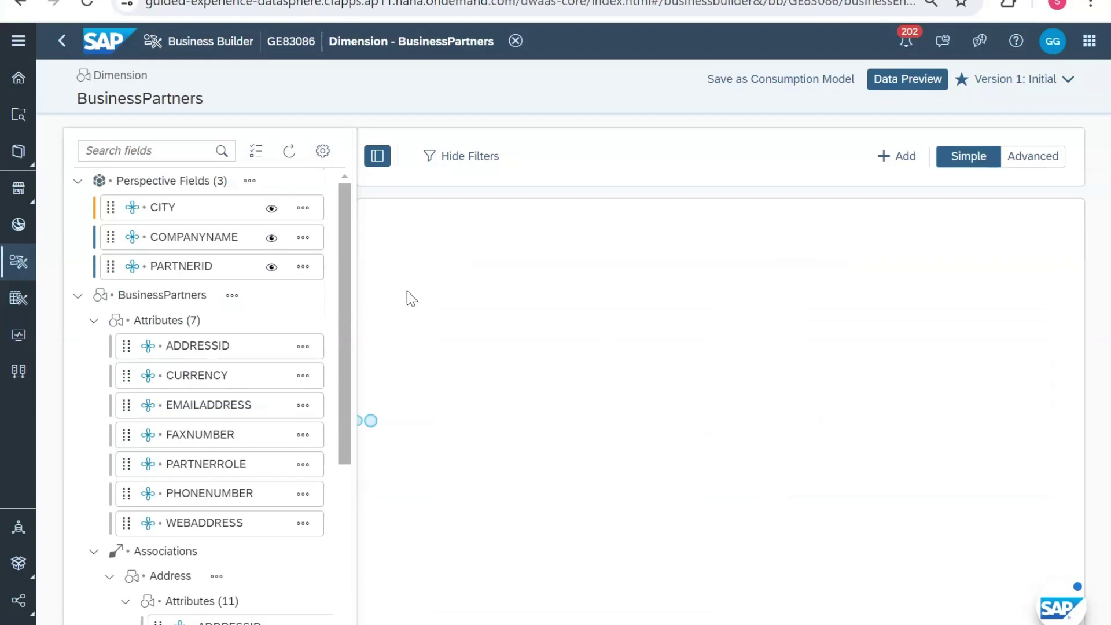
{"action": "left_click", "coordinate": [305, 209]}
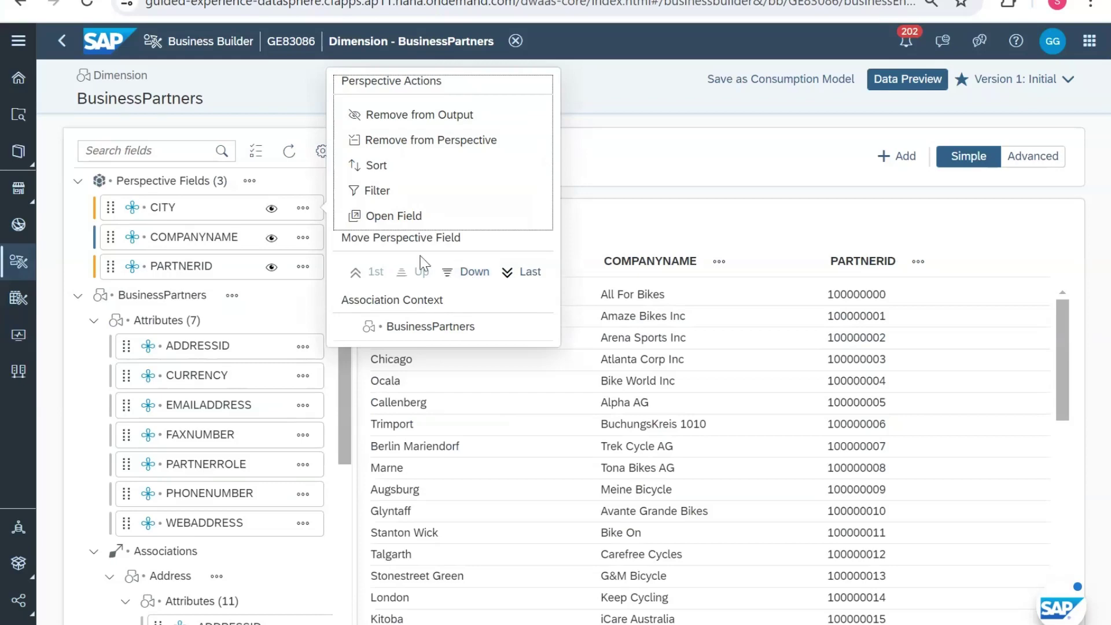
- Add the BusinessPartners attributes ADDRESSID and CURRENCY to the perspective using multiple selection, and refresh the preview results
{"action": "left_click", "coordinate": [258, 156]}
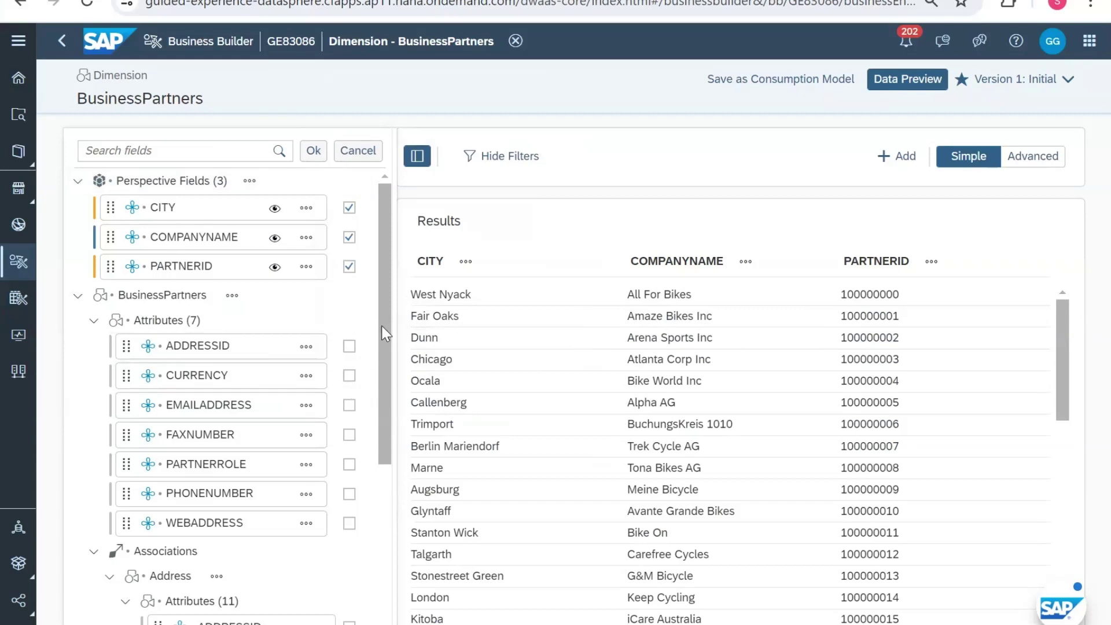
{"action": "scroll", "coordinate": [390, 356], "scroll_direction": "down", "scroll_amount": 5}
{"action": "scroll", "coordinate": [387, 328], "scroll_direction": "up", "scroll_amount": 5}
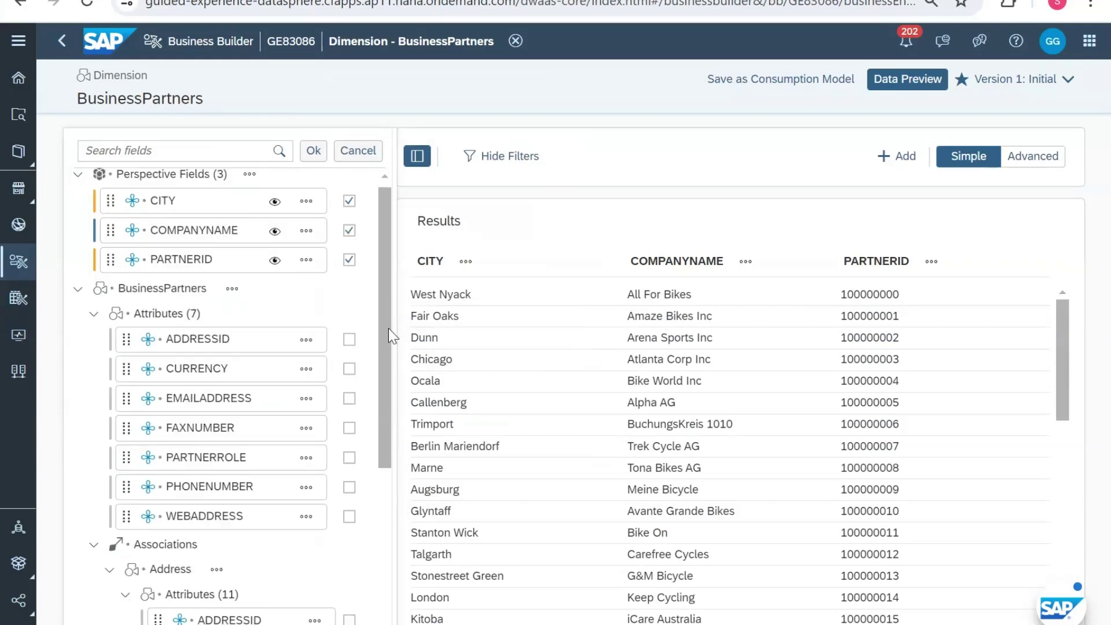
{"action": "scroll", "coordinate": [388, 328], "scroll_direction": "up", "scroll_amount": 1}
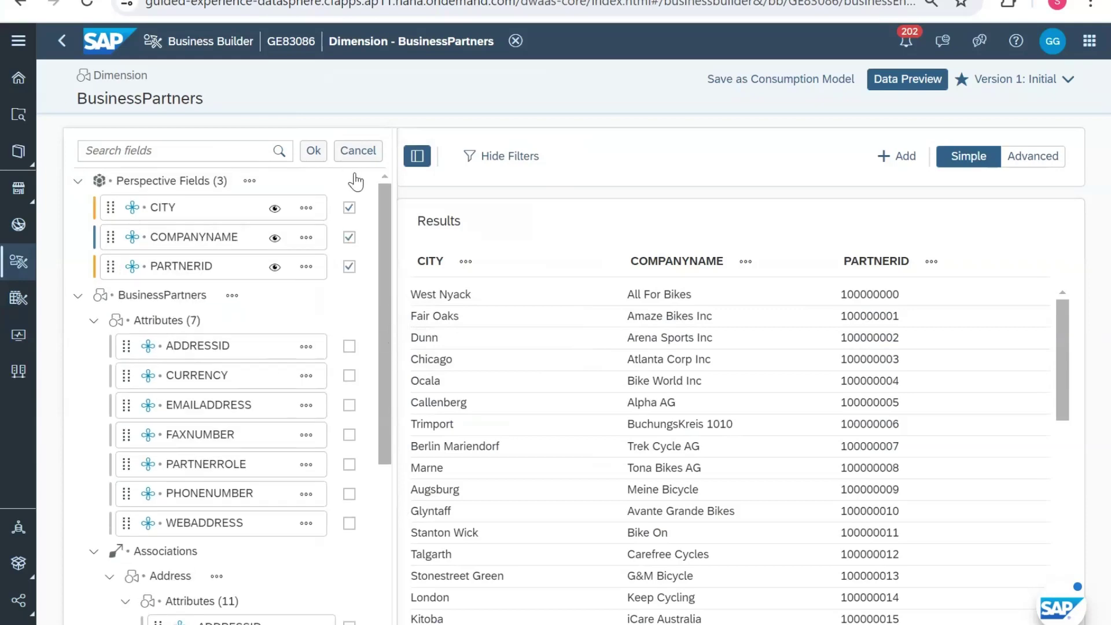
{"action": "left_click", "coordinate": [349, 346]}
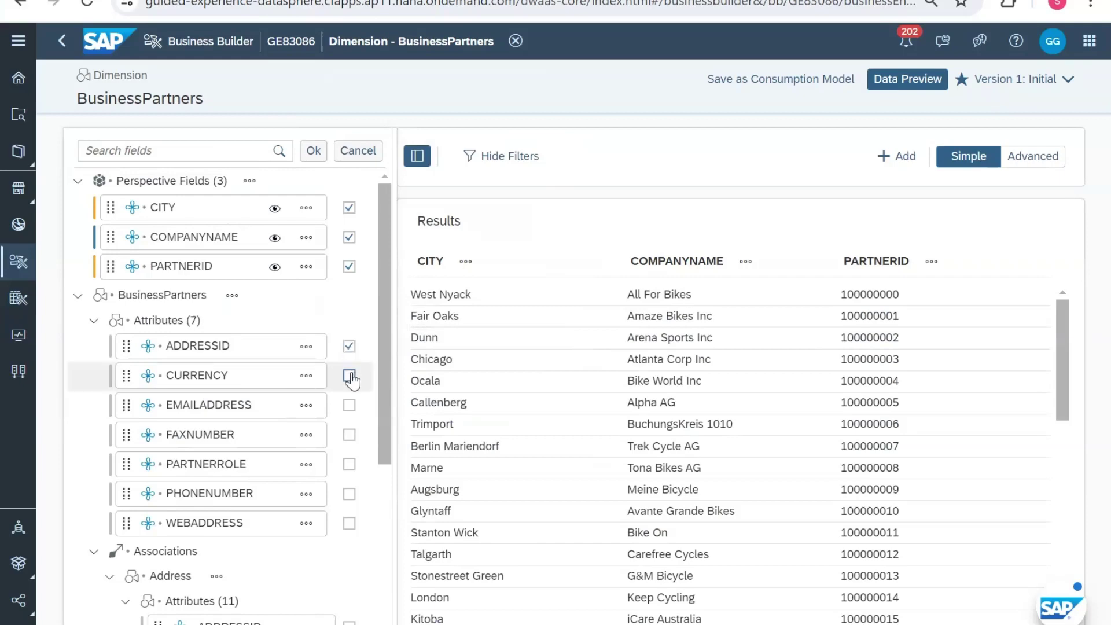
{"action": "left_click", "coordinate": [350, 377]}
{"action": "left_click", "coordinate": [313, 151]}
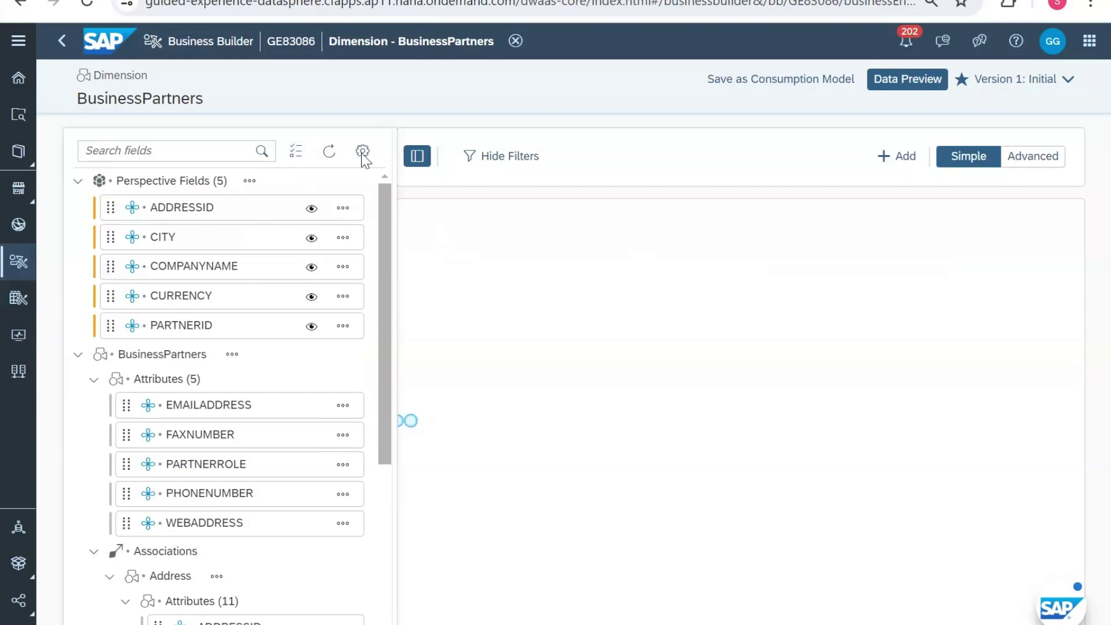
{"action": "left_click", "coordinate": [330, 155]}
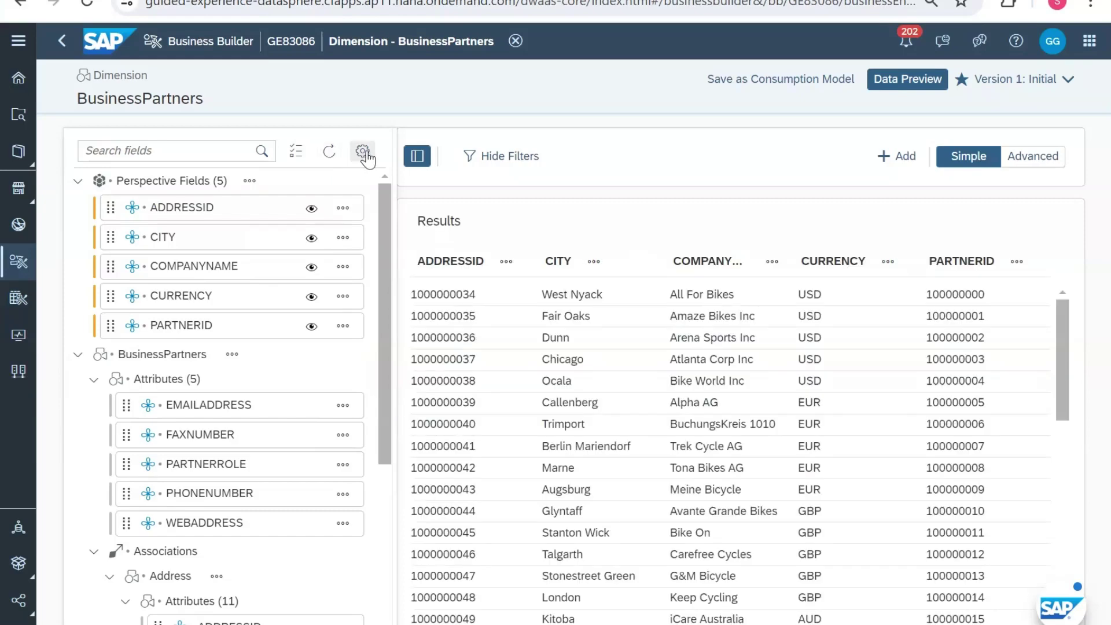
- Display the SQL executed for the current data preview from the preview settings and read through the statement
{"action": "left_click", "coordinate": [364, 152]}
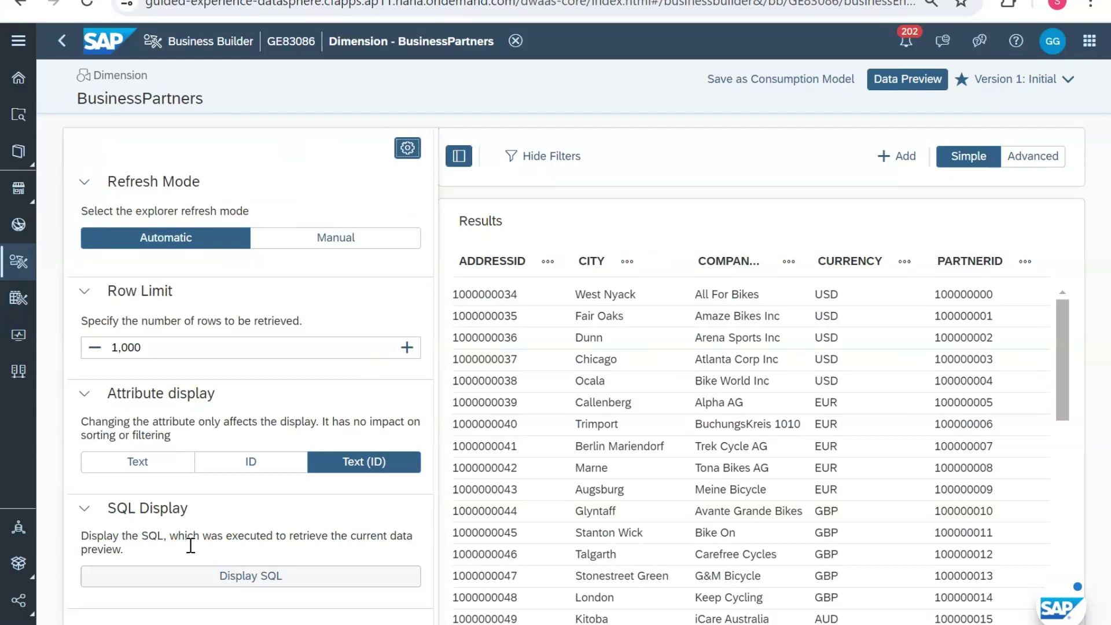
{"action": "left_click", "coordinate": [196, 579]}
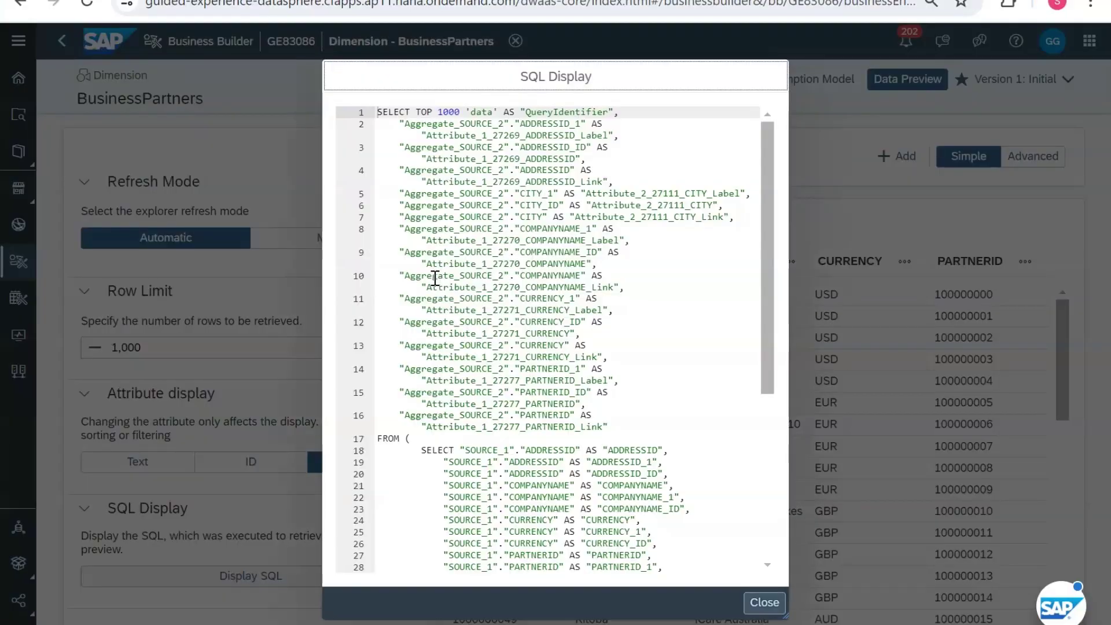
{"action": "scroll", "coordinate": [716, 376], "scroll_direction": "down", "scroll_amount": 1}
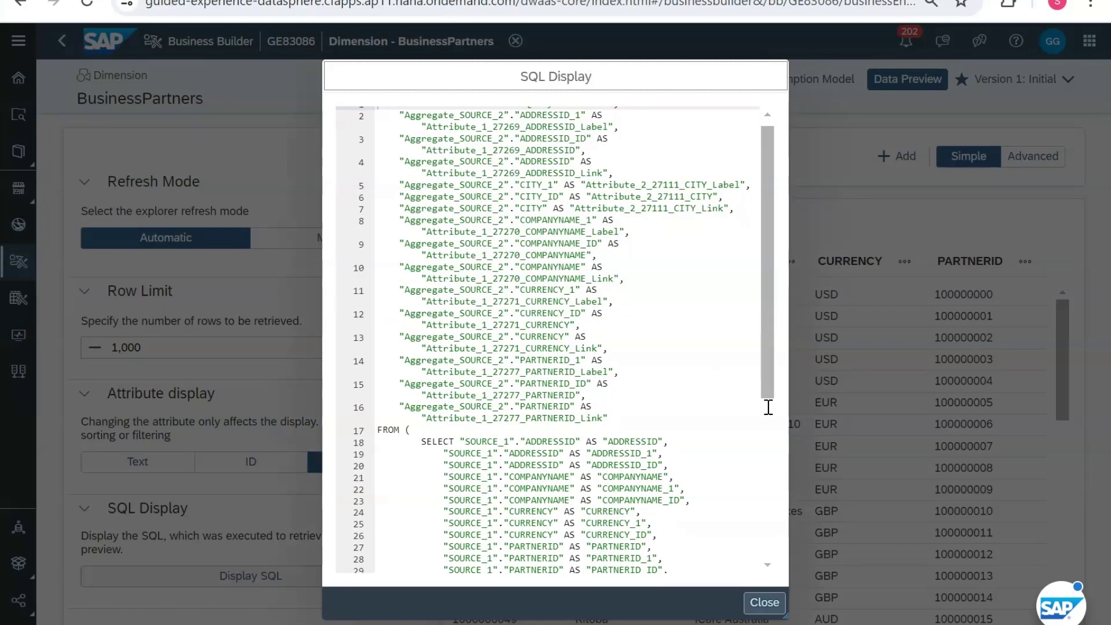
- Examine the join and grouping part of the executed SQL statement, and close the SQL display and the preview settings
{"action": "scroll", "coordinate": [768, 407], "scroll_direction": "down", "scroll_amount": 3}
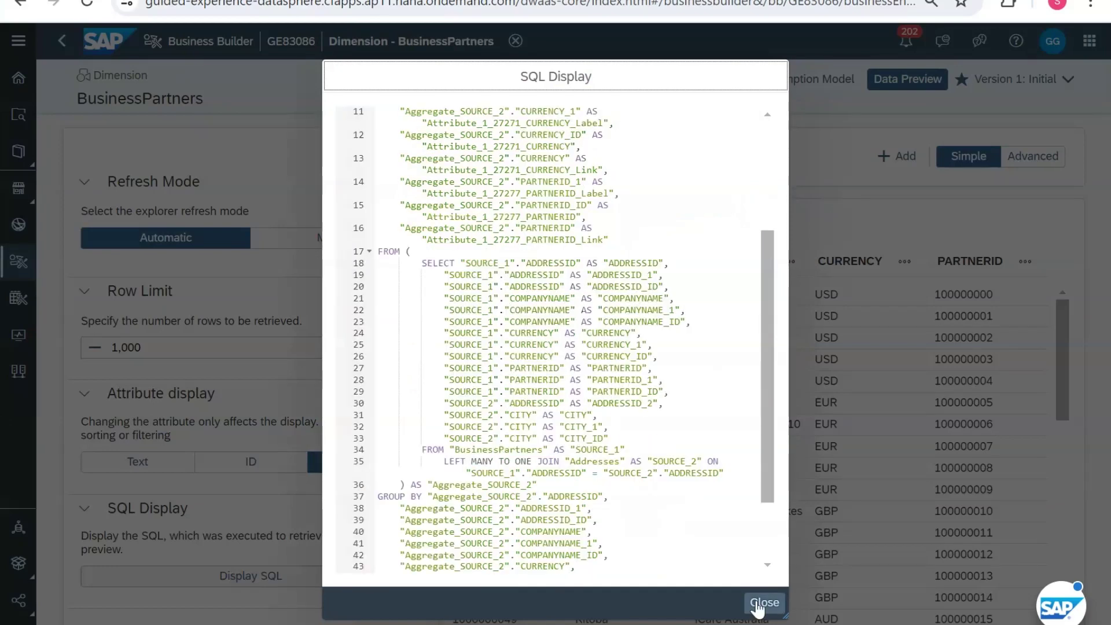
{"action": "left_click", "coordinate": [763, 603]}
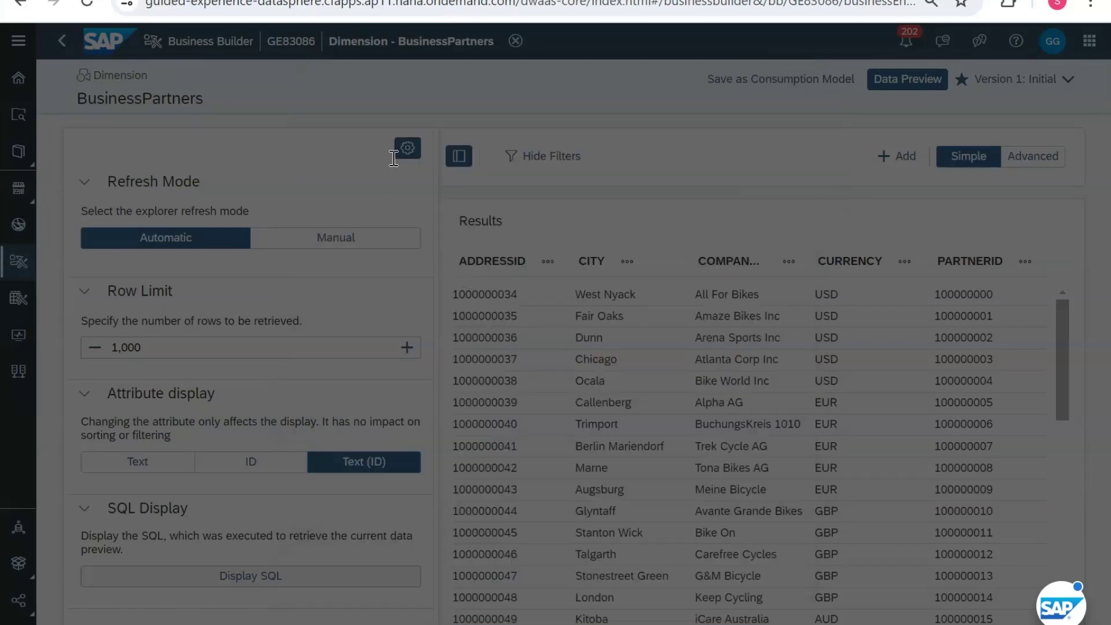
{"action": "left_click", "coordinate": [514, 169]}
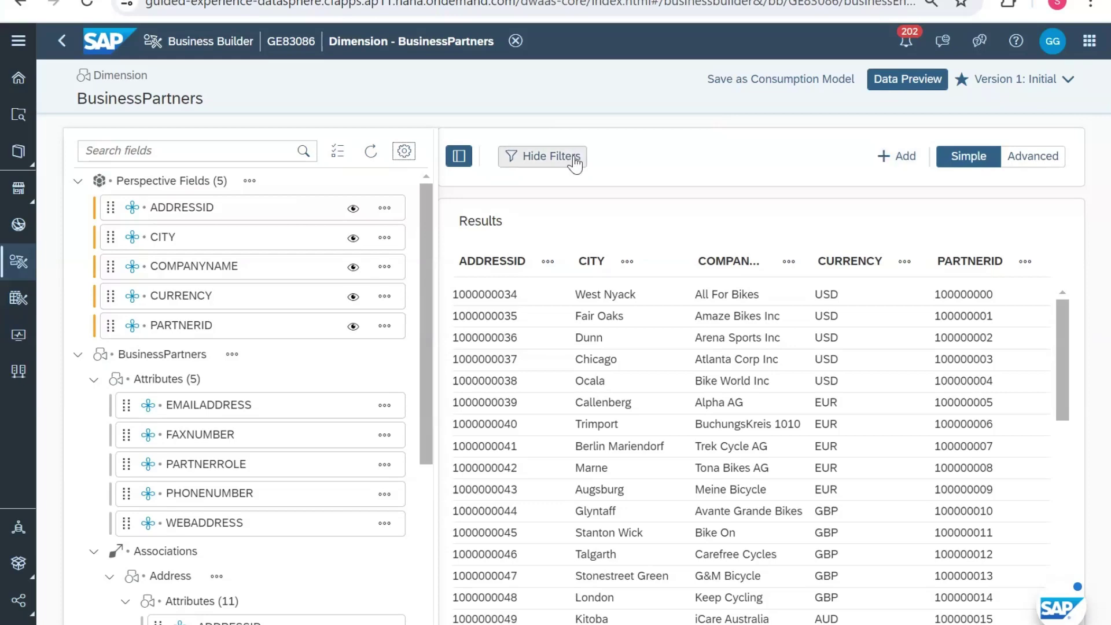
- Switch the data preview filter to Advanced mode and examine the logical and comparison operators offered for filter expressions
{"action": "left_click", "coordinate": [1024, 164]}
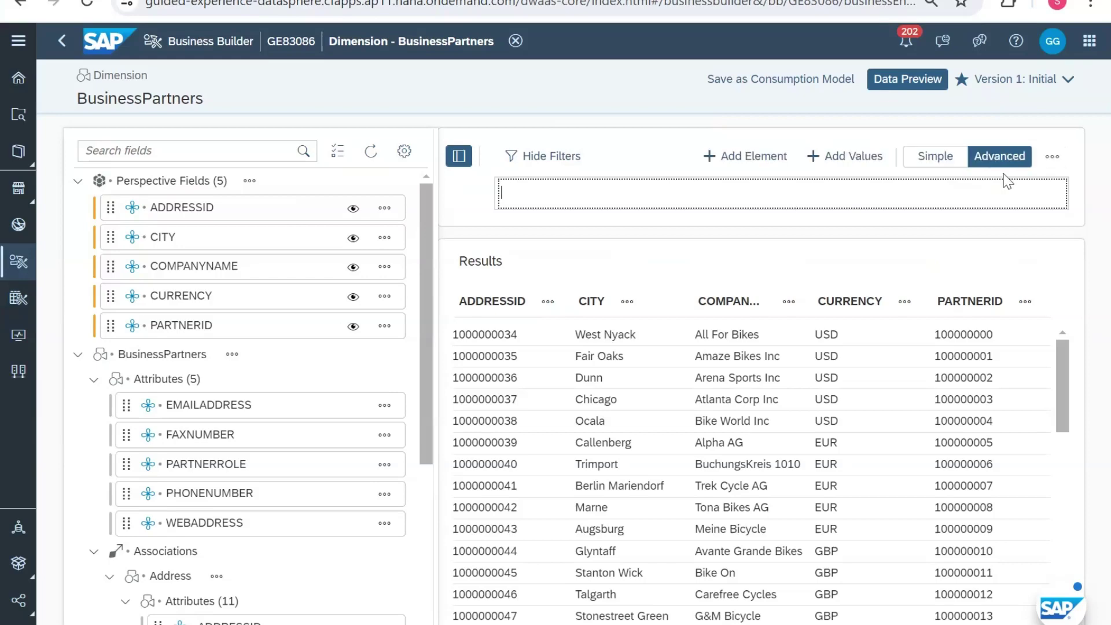
{"action": "left_click", "coordinate": [1052, 157]}
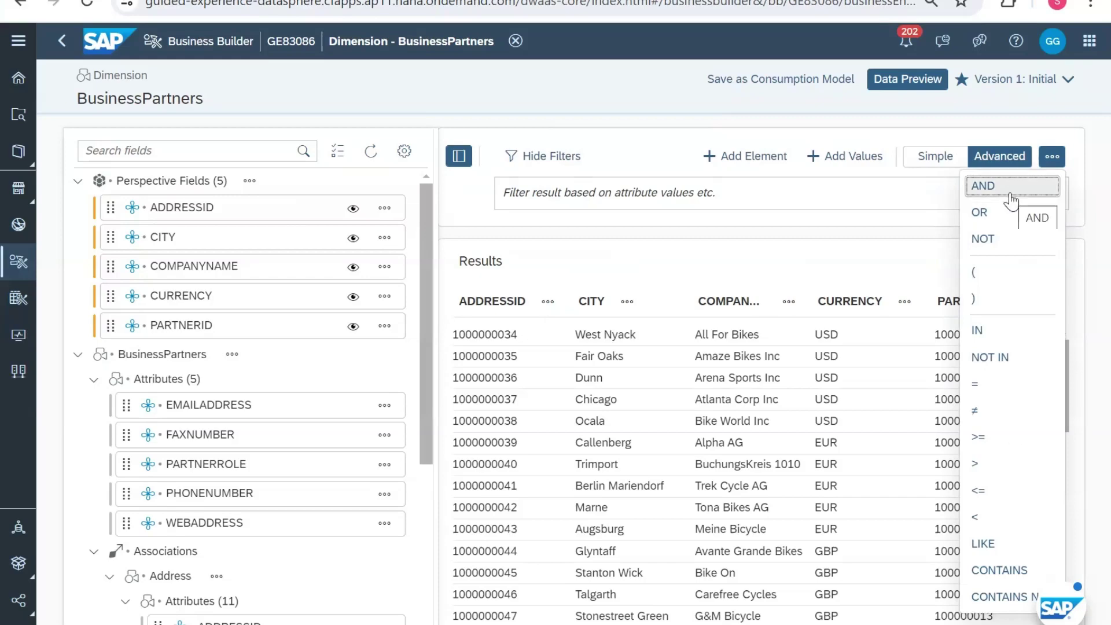
{"action": "left_click", "coordinate": [899, 206]}
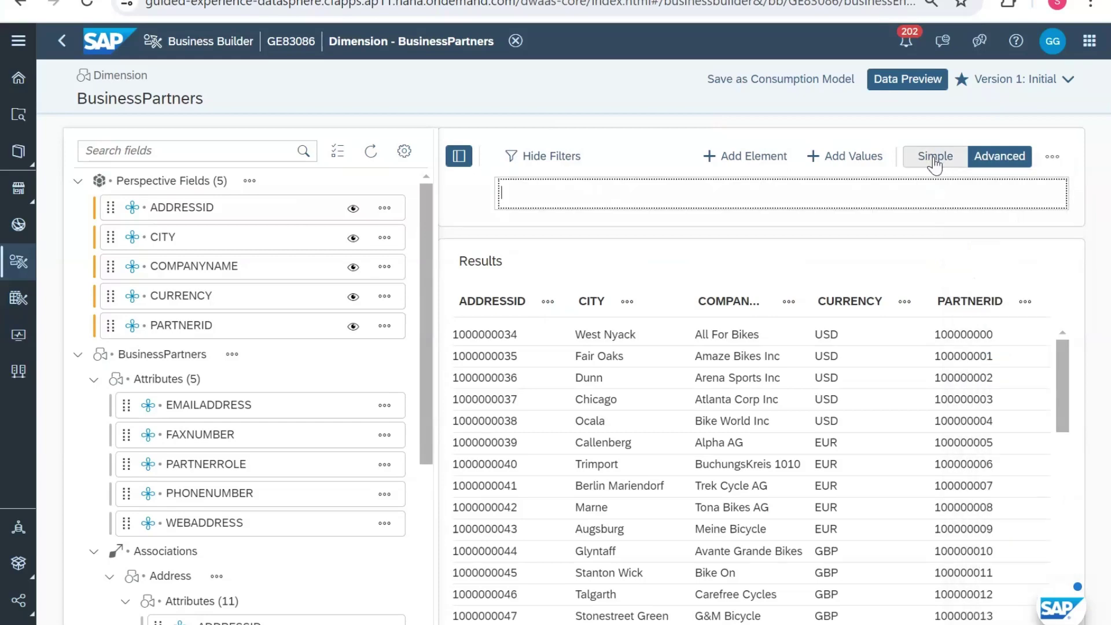